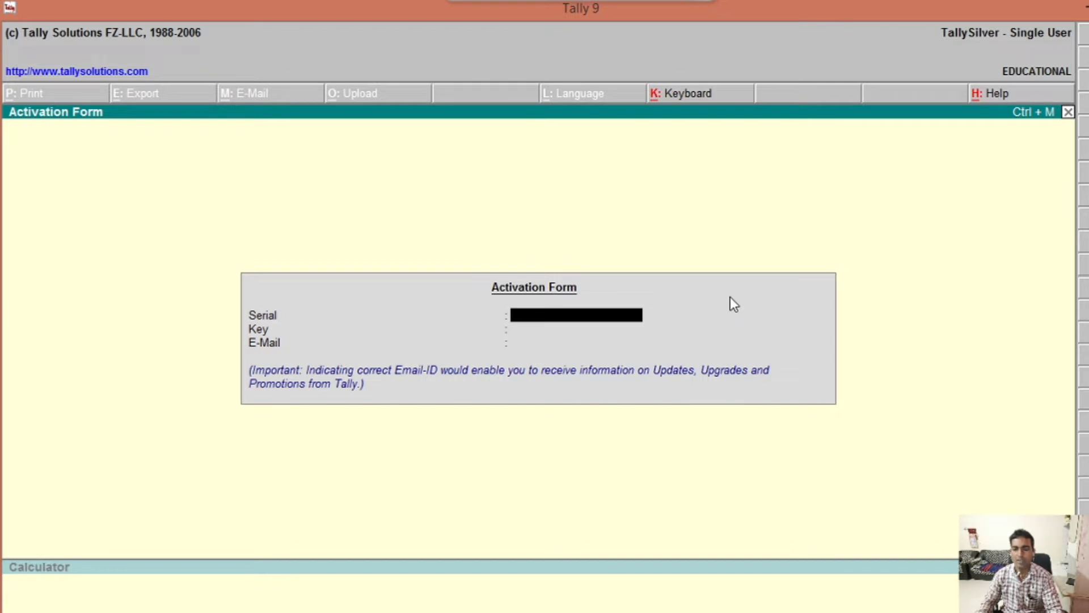
# Step: Dismiss the Activation Form so Tally 9 loads the Janata Kala Vanijya Mahavidyalaya company
pyautogui.press('Escape')
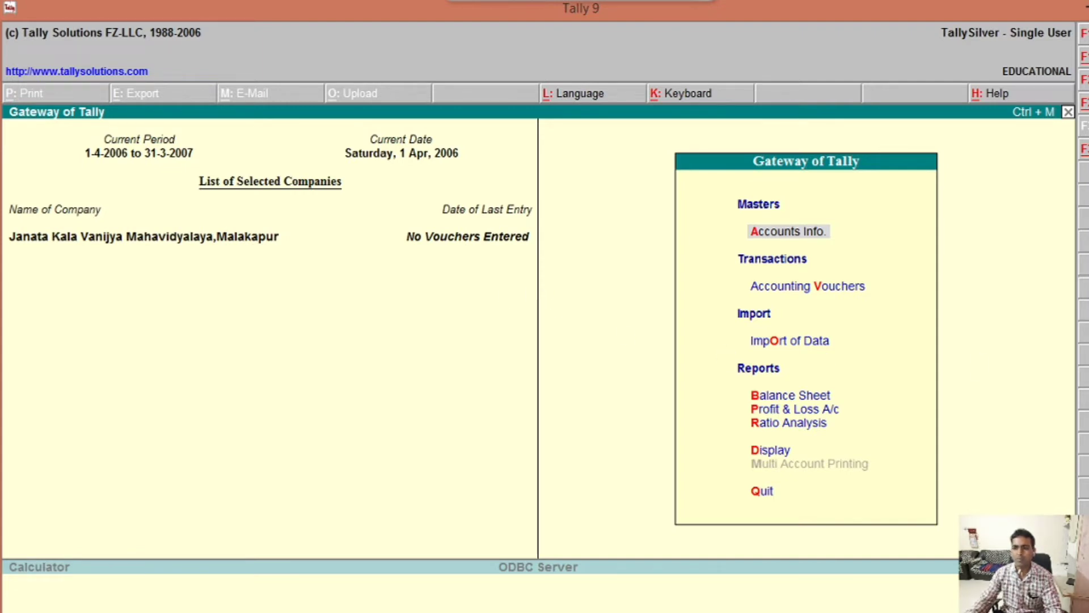
# Step: From Company Info, choose Alter and select Janata Kala Vanijya Mahavidyalaya from the List of Companies
pyautogui.press('Return')
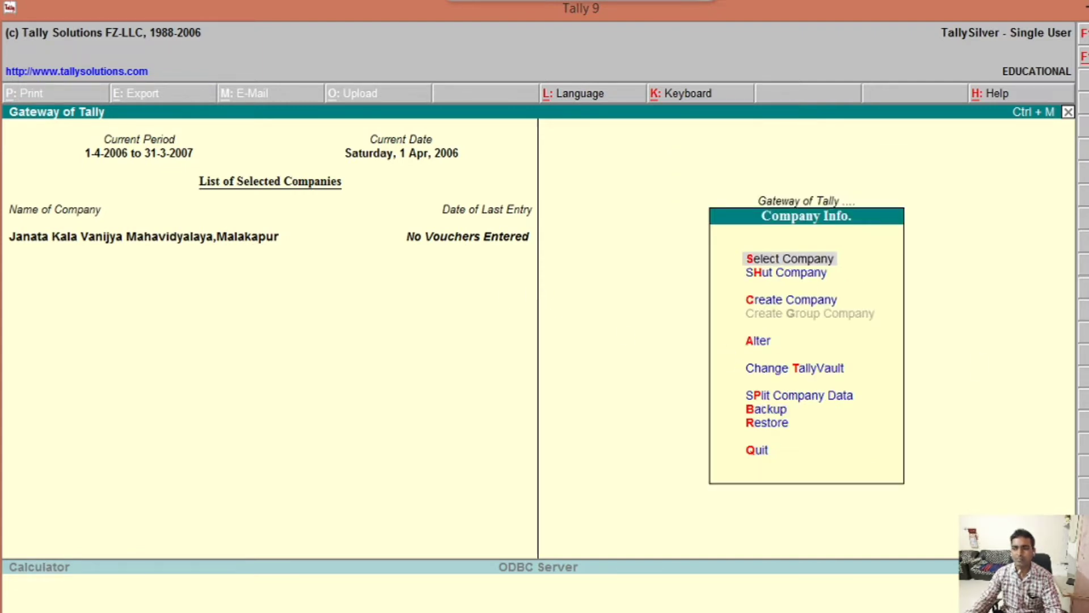
pyautogui.click(760, 346)
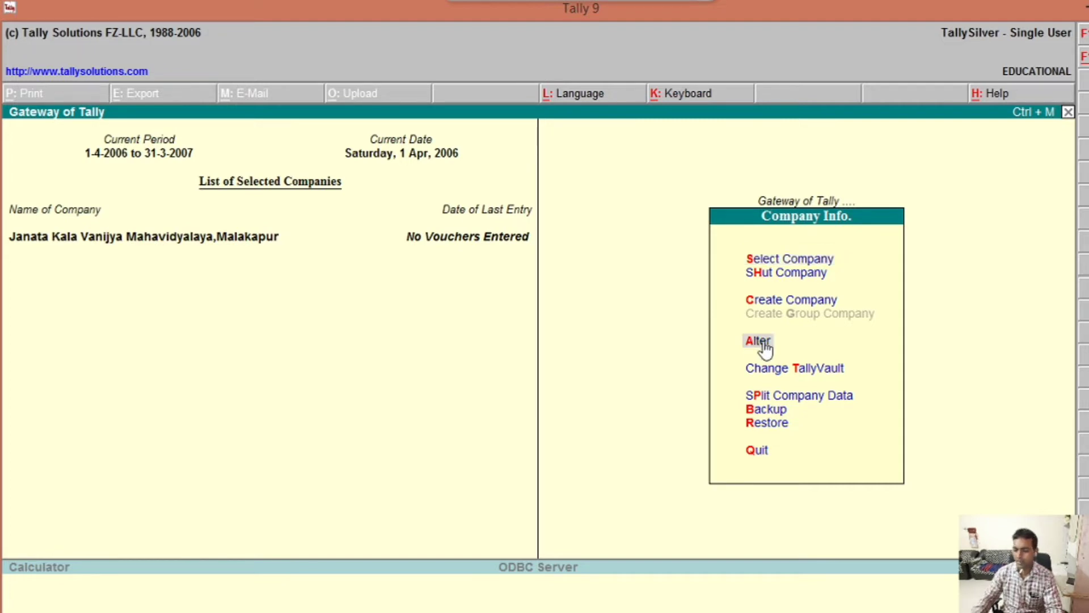
pyautogui.click(760, 342)
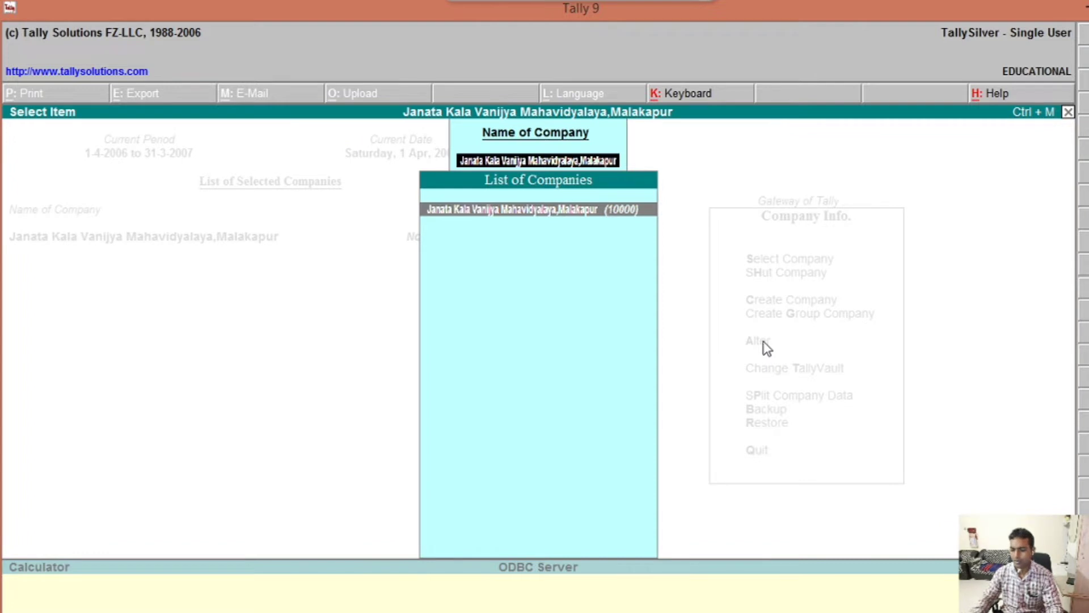
pyautogui.press('Return')
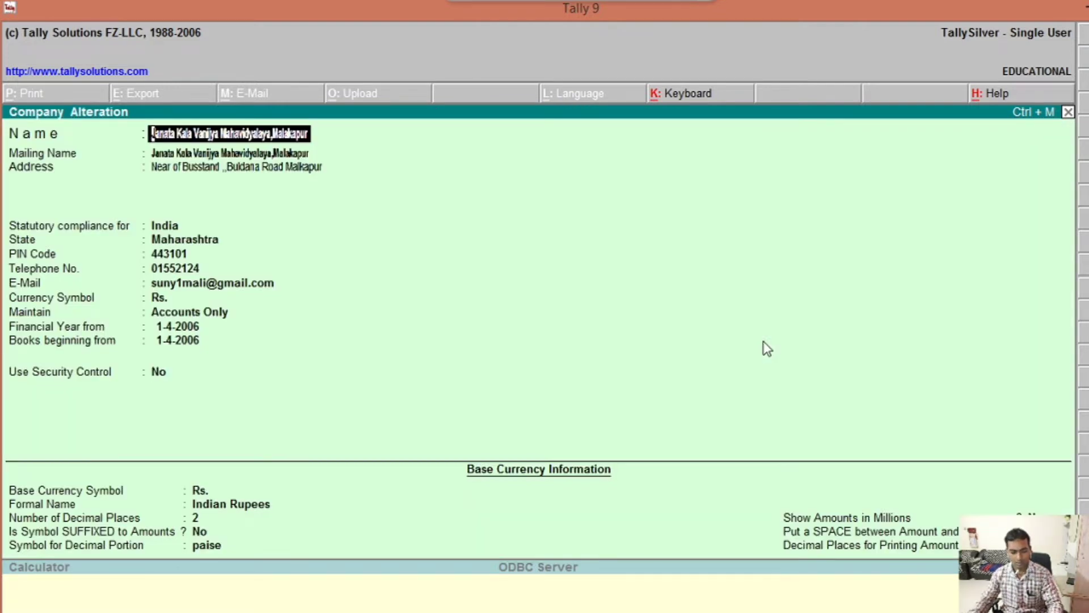
# Step: Delete the Janata Kala Vanijya Mahavidyalaya company with Alt+D, confirming both Yes prompts
pyautogui.hotkey('alt', 'd')
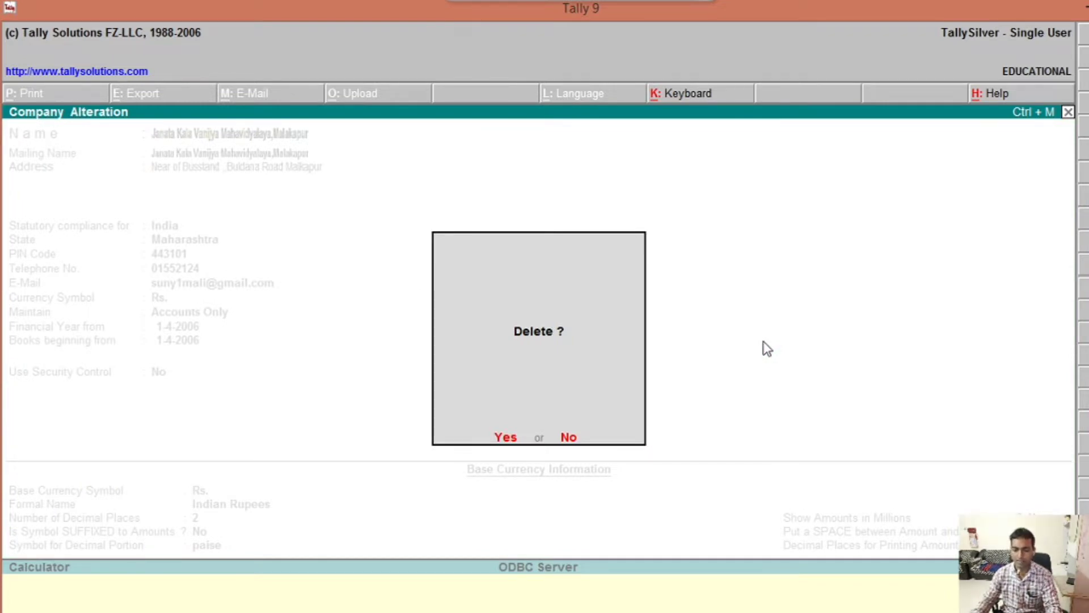
pyautogui.press('y')
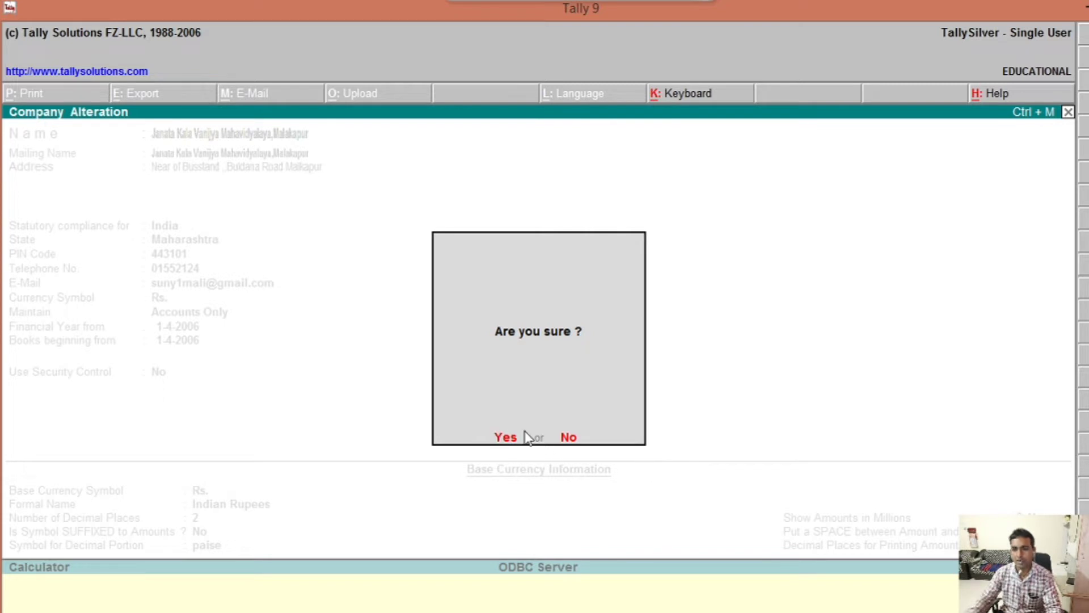
pyautogui.press('Return')
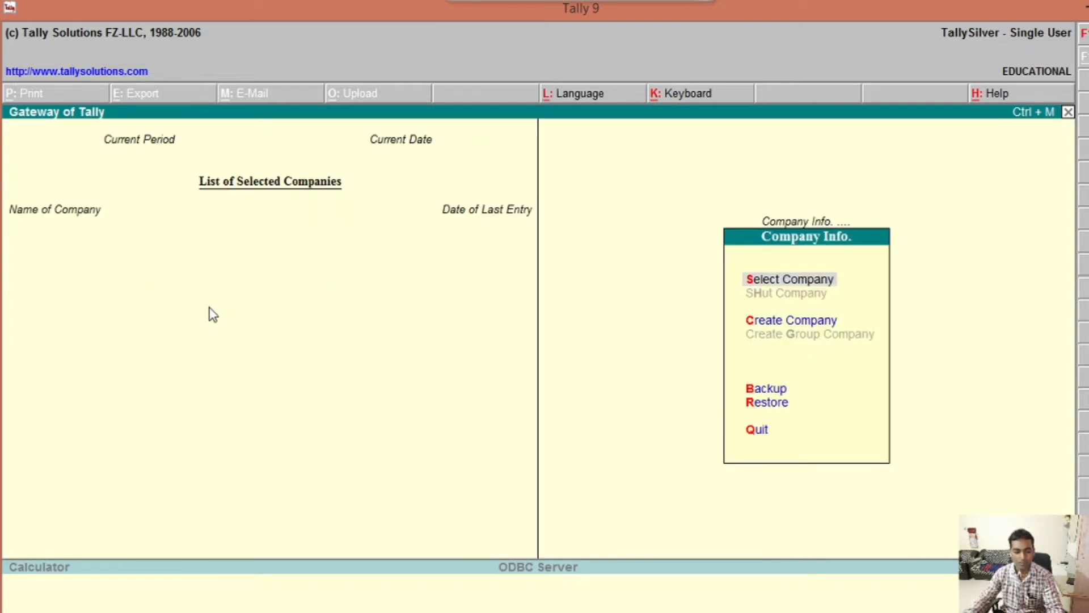
# Step: Quit Tally 9, relaunch it from the desktop icon, and pass the Activation Form
pyautogui.press('Escape')
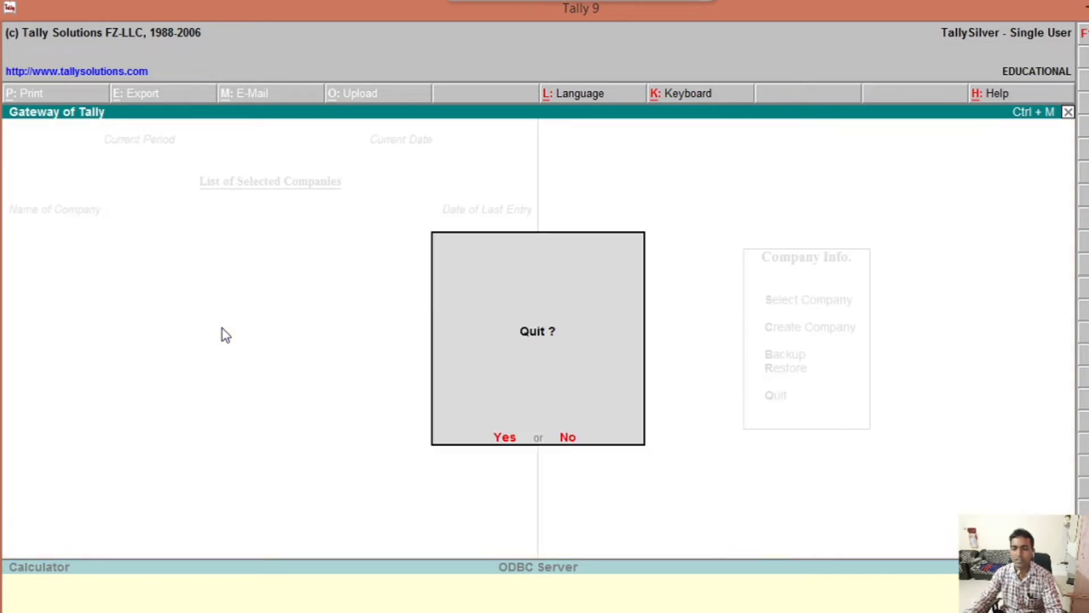
pyautogui.press('n')
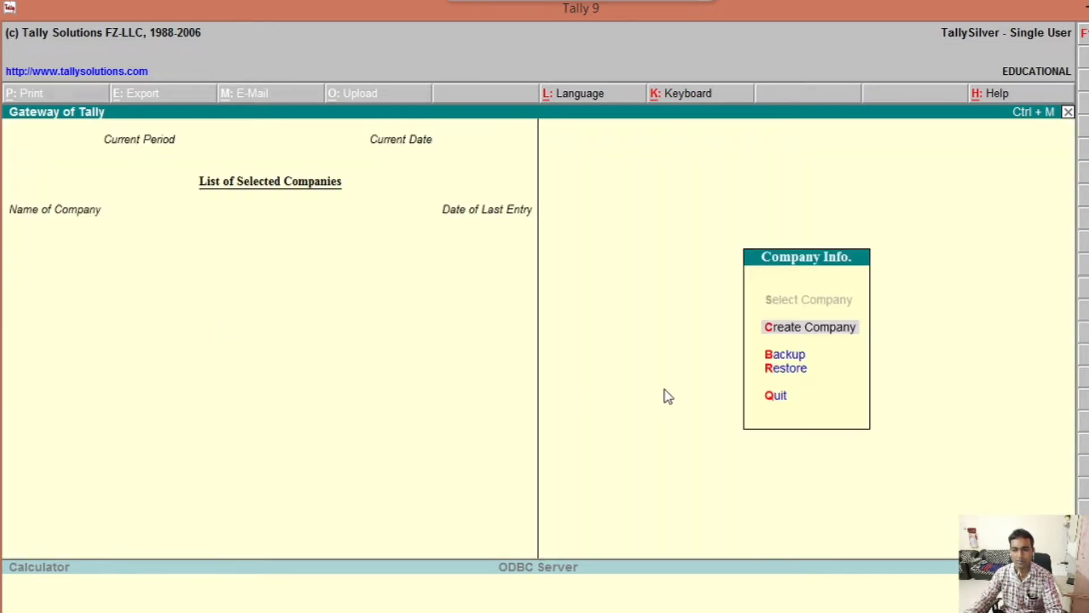
pyautogui.press('Escape')
pyautogui.click(509, 444)
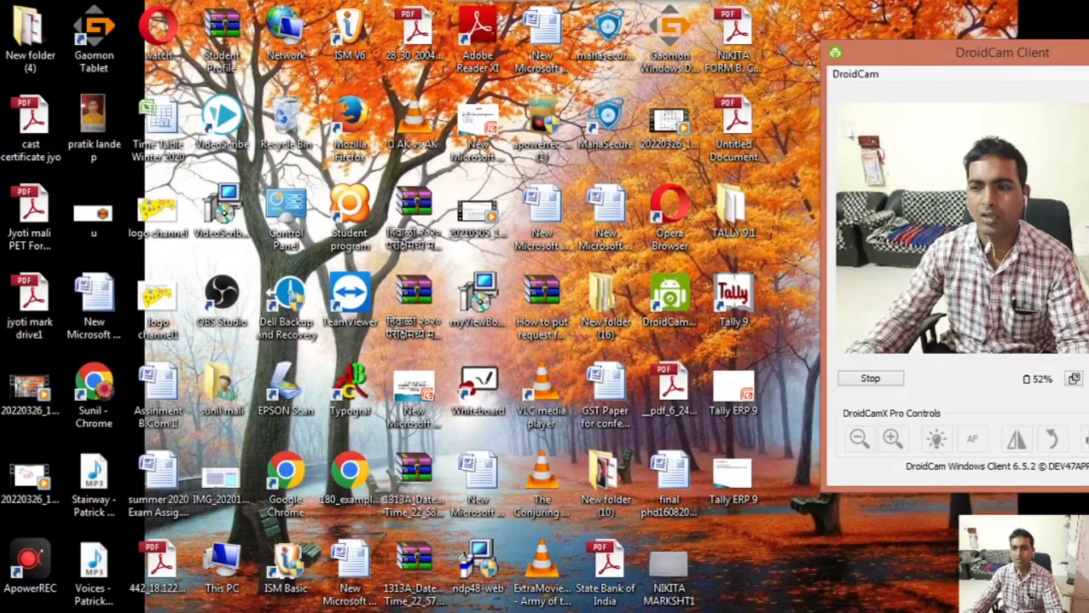
pyautogui.doubleClick(751, 295)
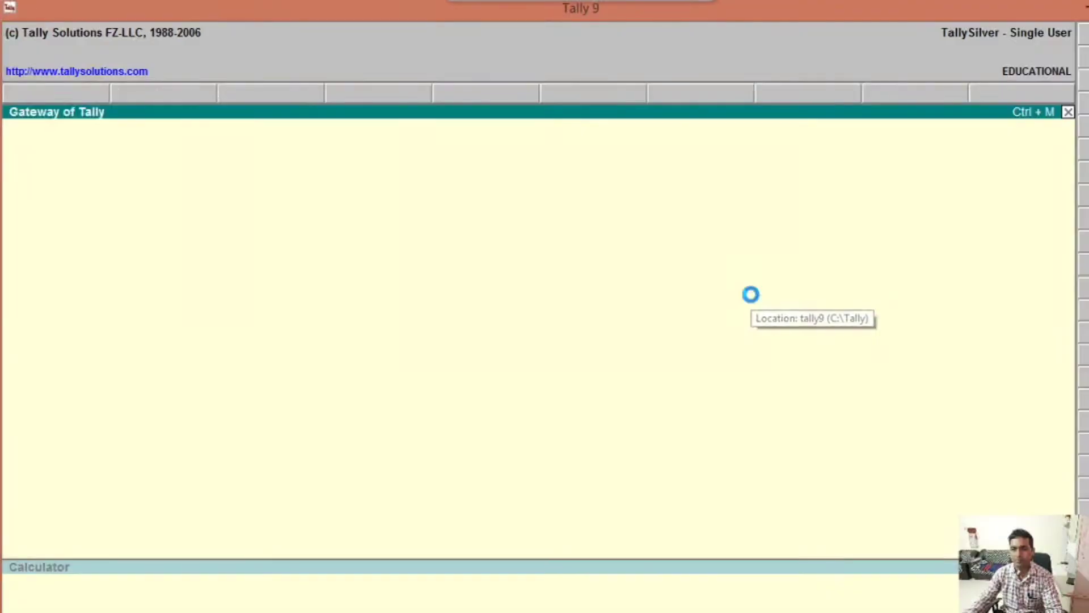
pyautogui.press('Escape')
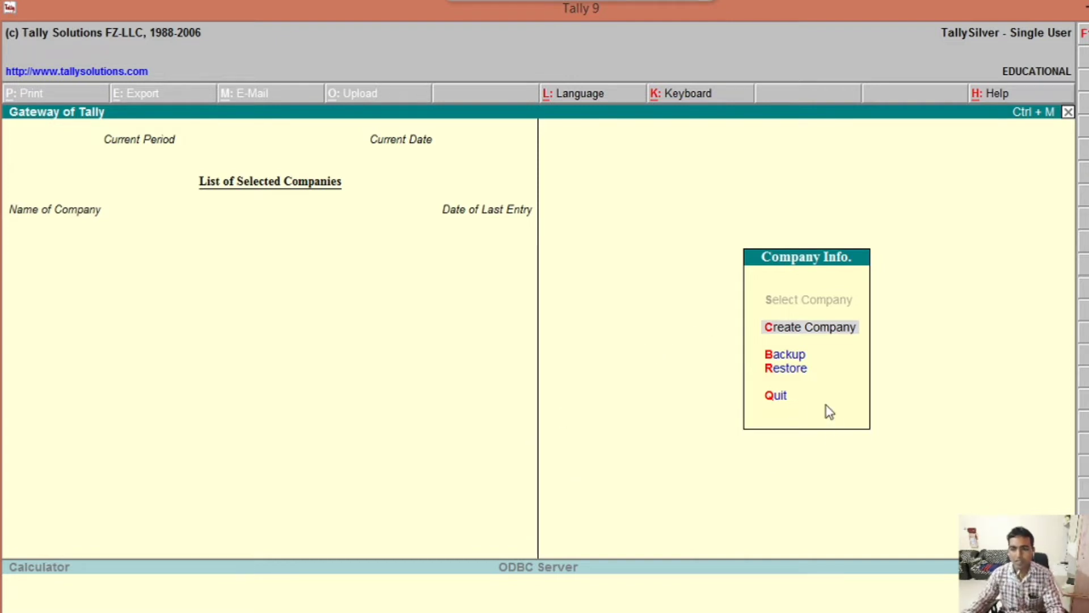
# Step: Minimize the Tally 9 window to reveal the desktop
pyautogui.click(1083, 5)
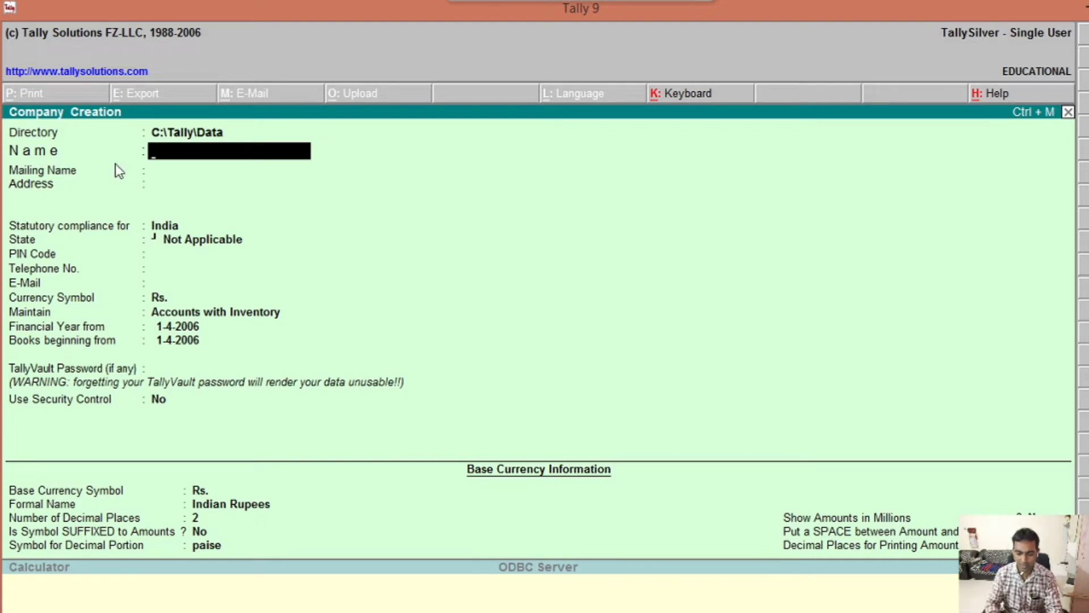
# Step: Name the company 'Janata Kala Vanijya Mahavidyalaya,Malkapur' and keep the matching mailing name
pyautogui.write('Jana')
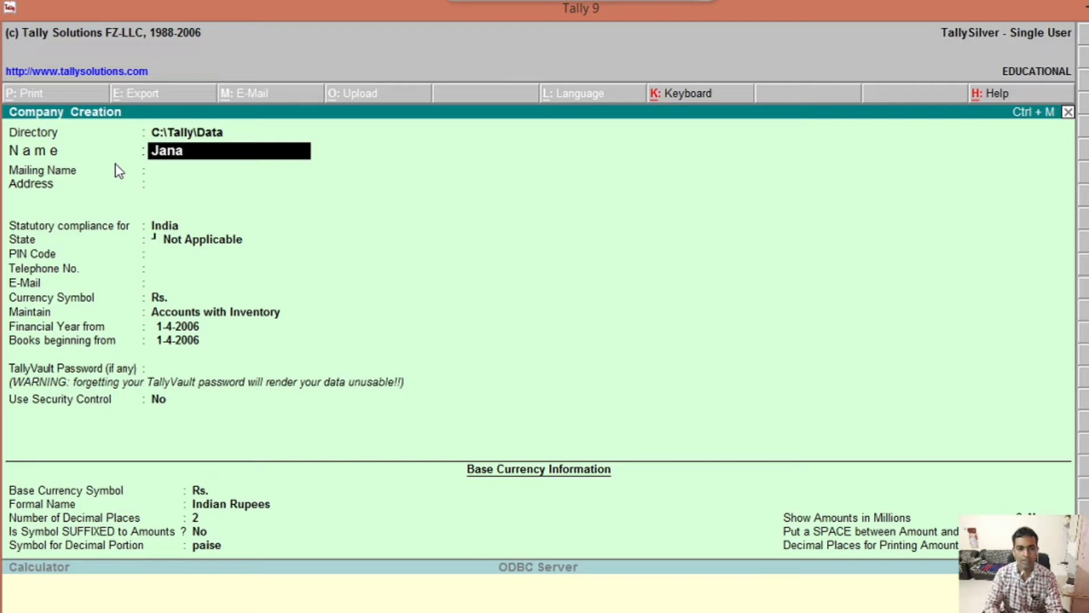
pyautogui.write('ta K')
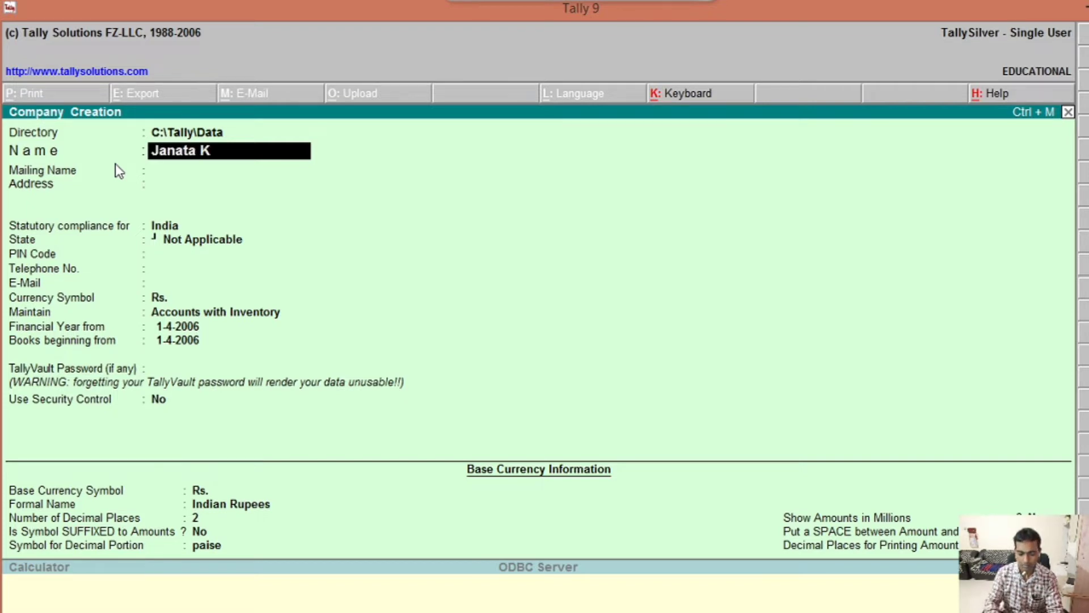
pyautogui.write('ala Va')
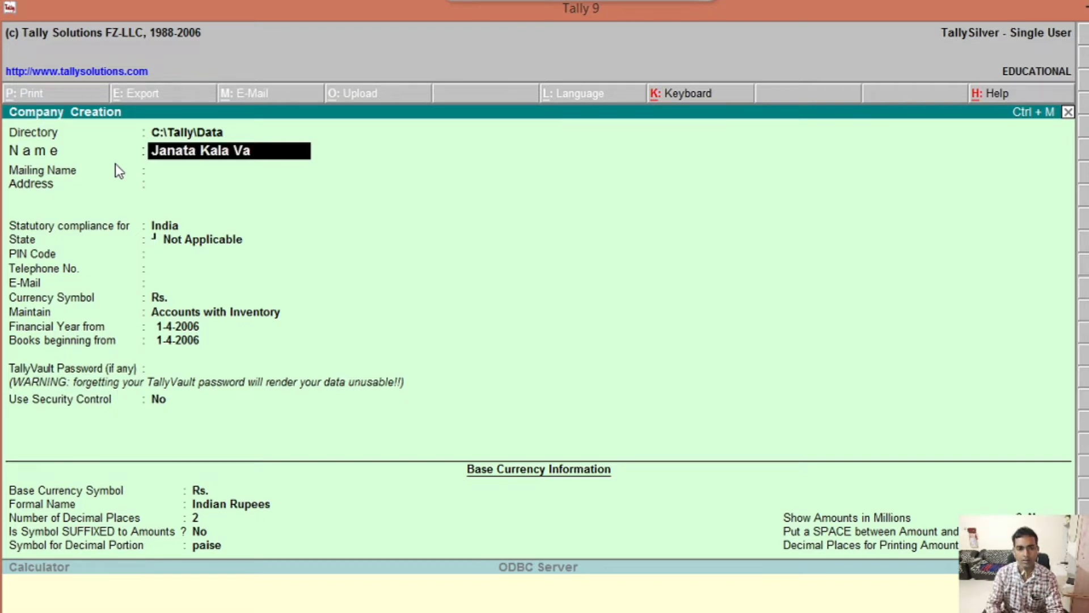
pyautogui.write('nijya')
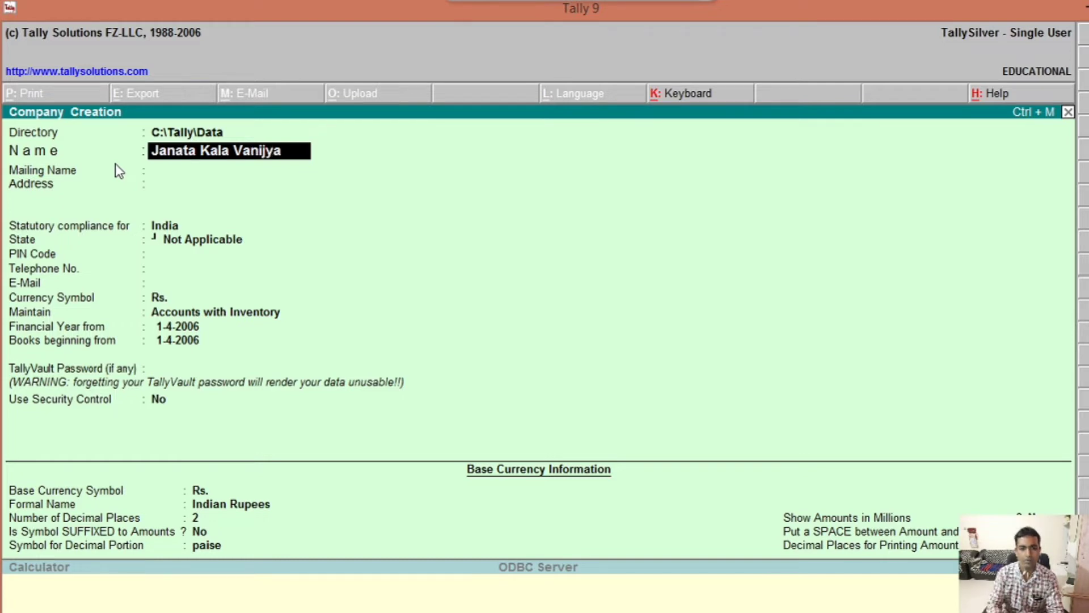
pyautogui.write(' Mahavi')
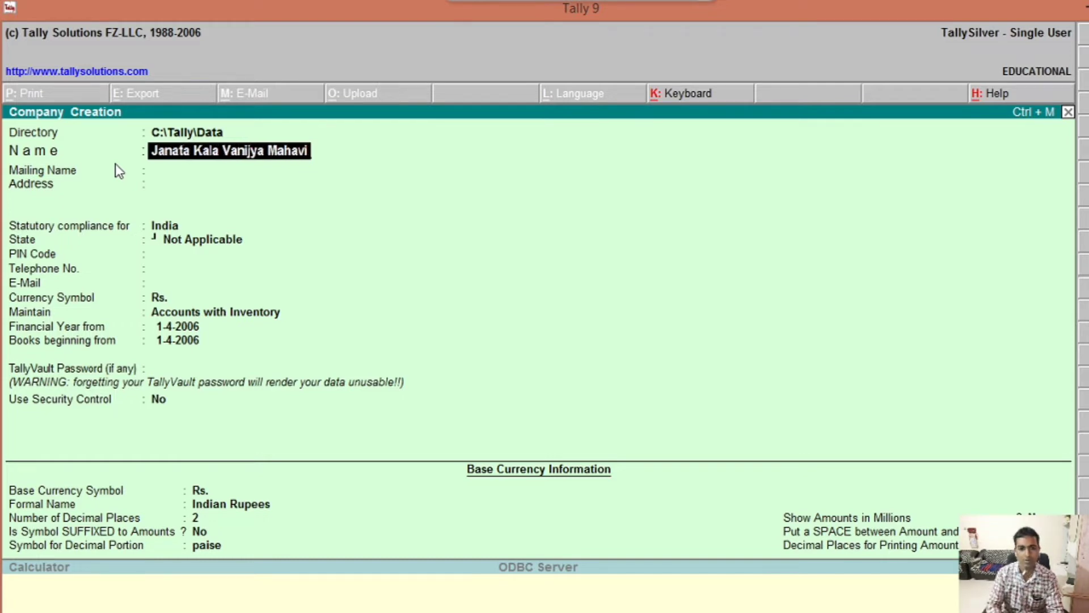
pyautogui.write('dyalaya')
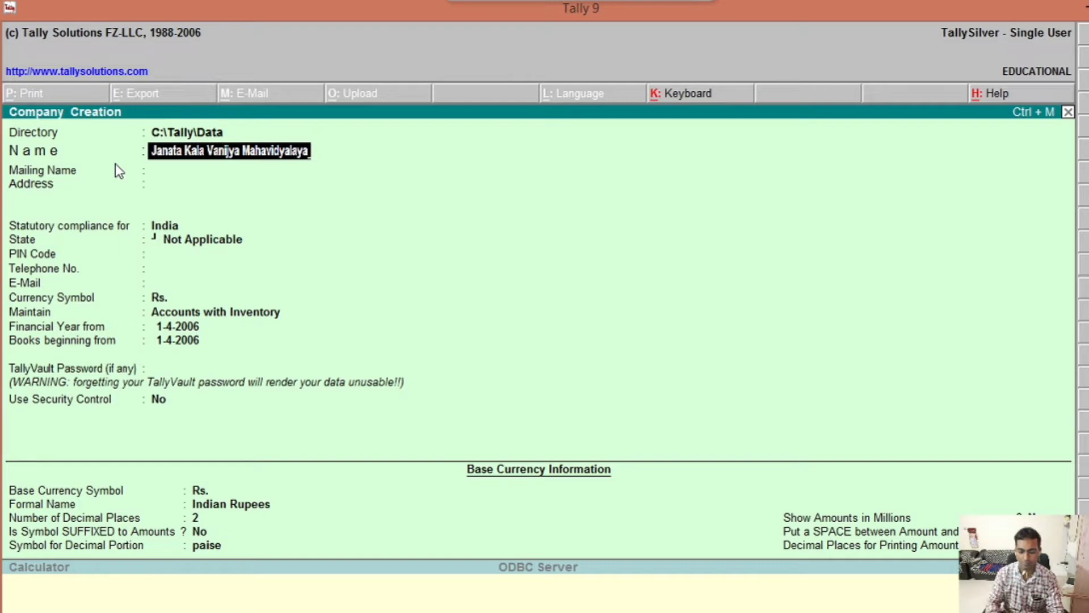
pyautogui.write(',Mal')
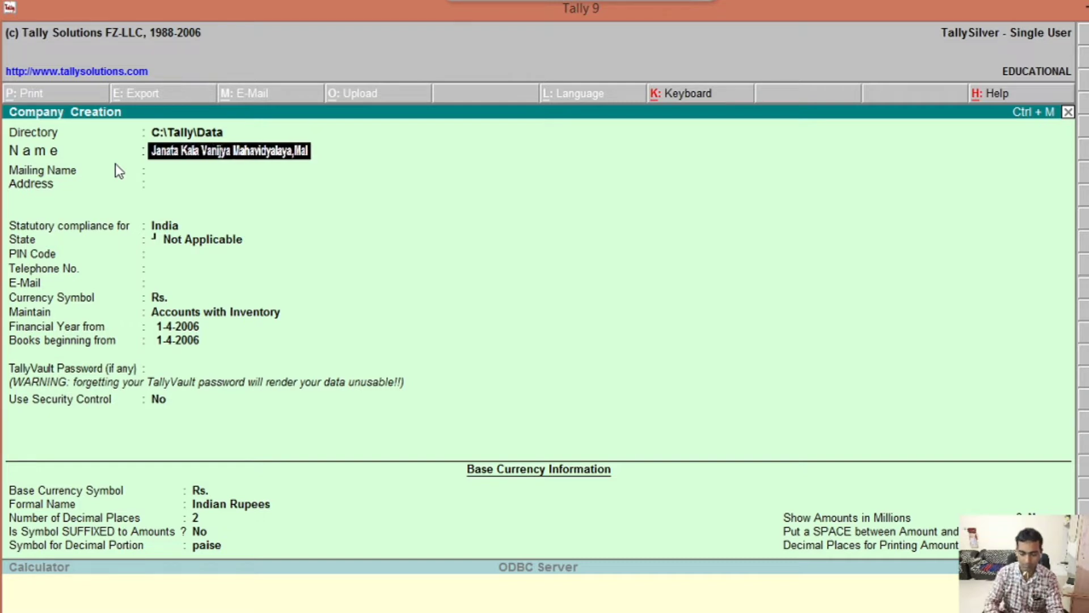
pyautogui.write('kapur')
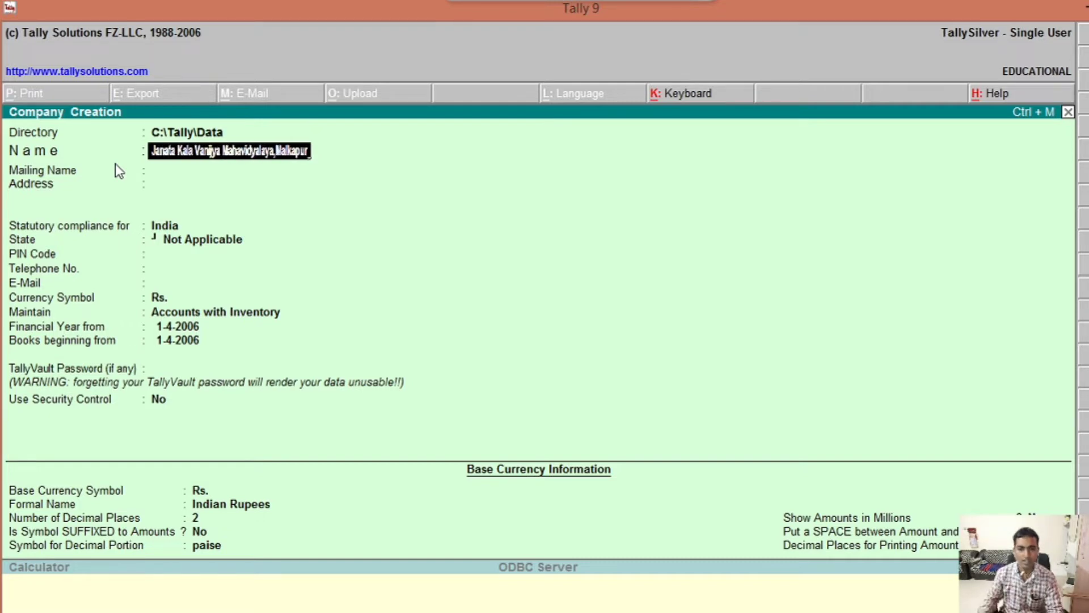
pyautogui.press('Return')
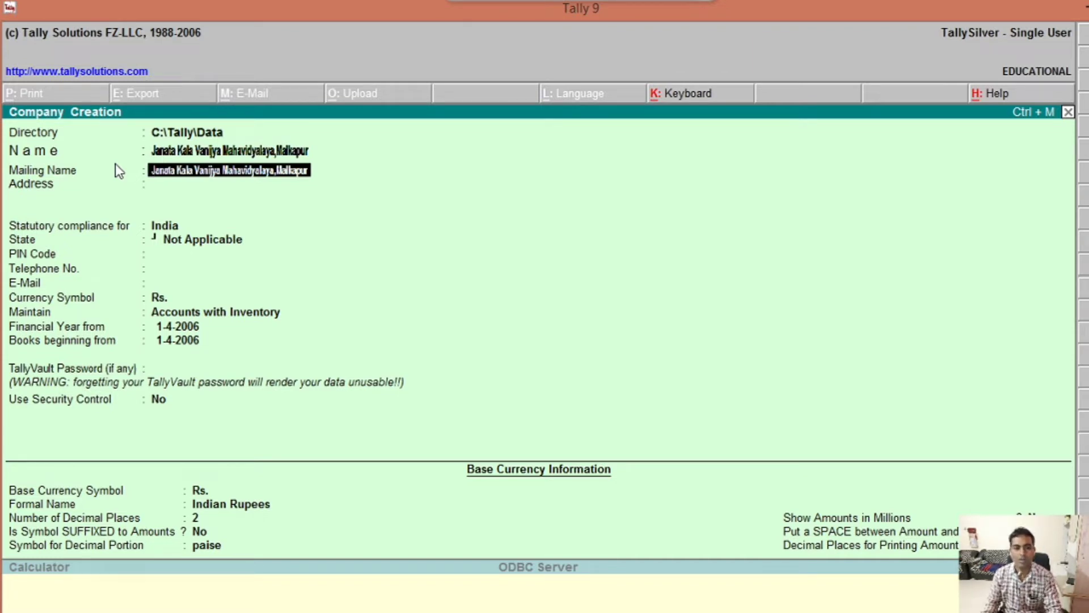
pyautogui.press('Return')
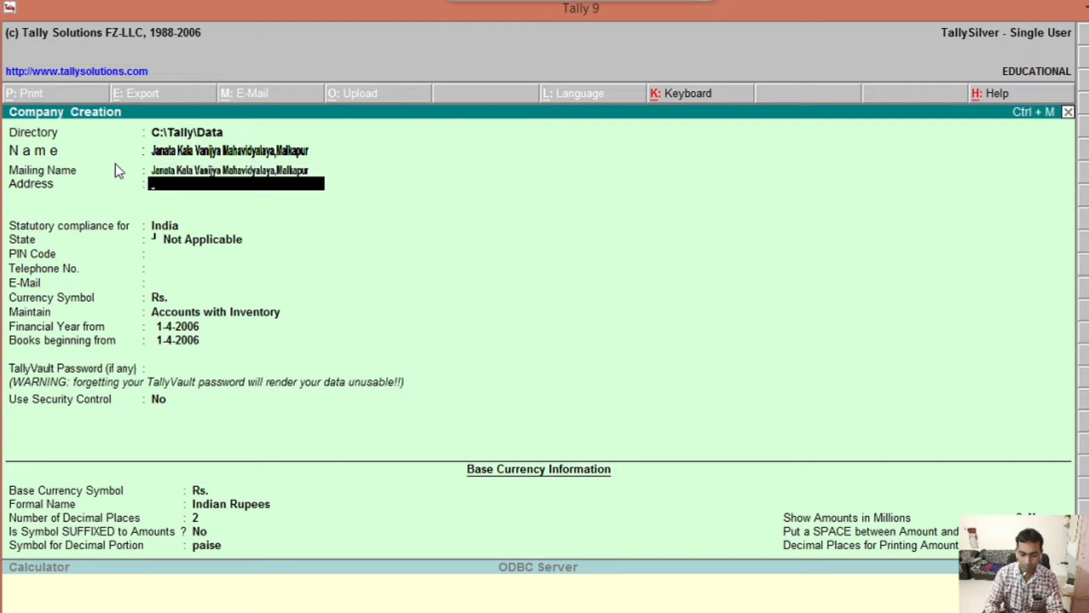
# Step: Enter the company's two-line postal address, ending with the district line
pyautogui.write('Near of')
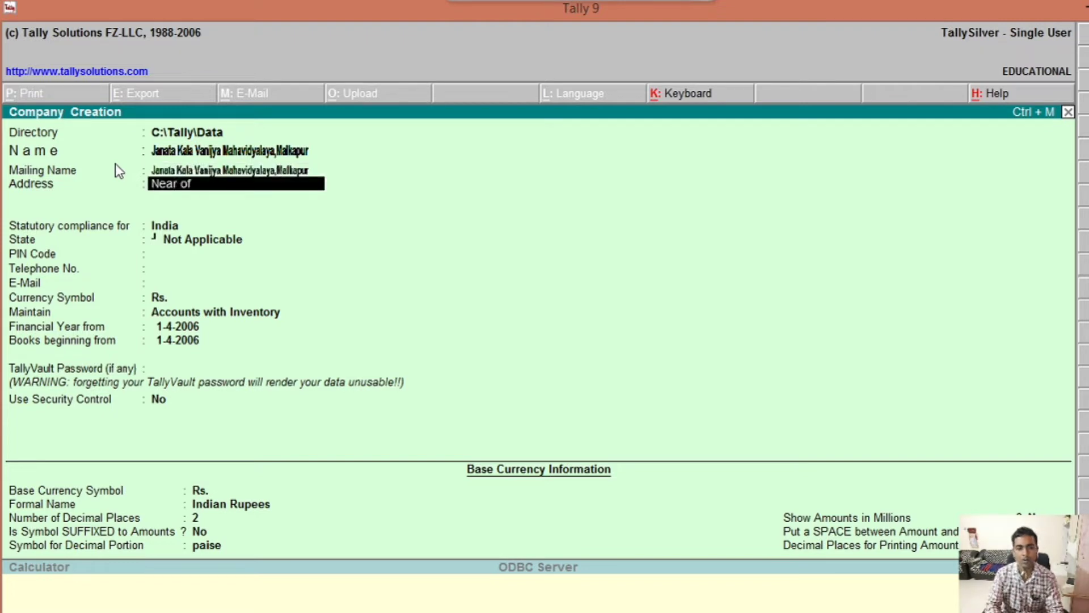
pyautogui.write(' Bus')
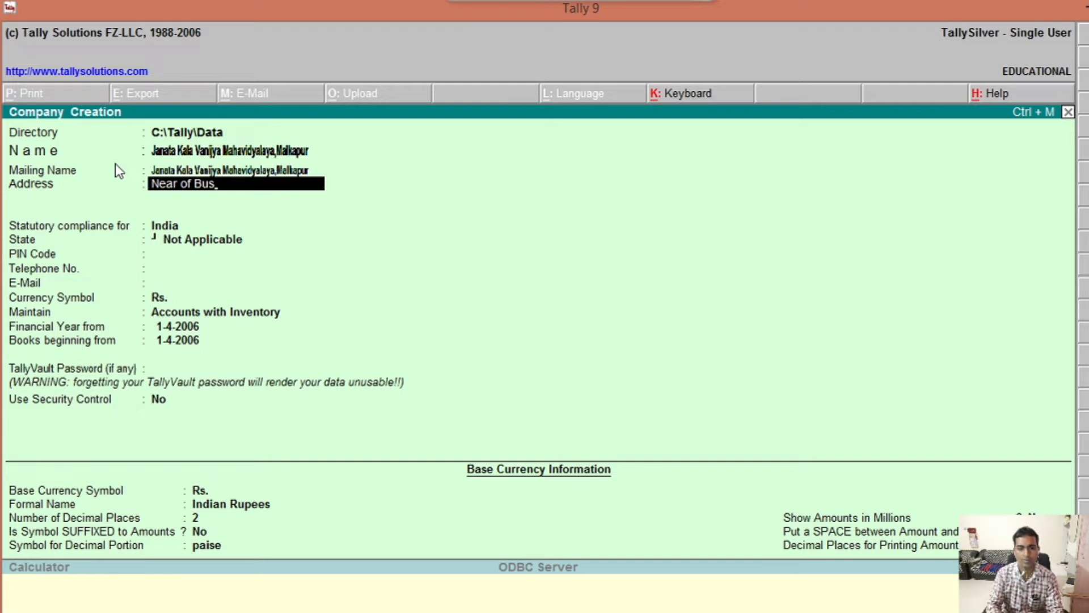
pyautogui.write('stand')
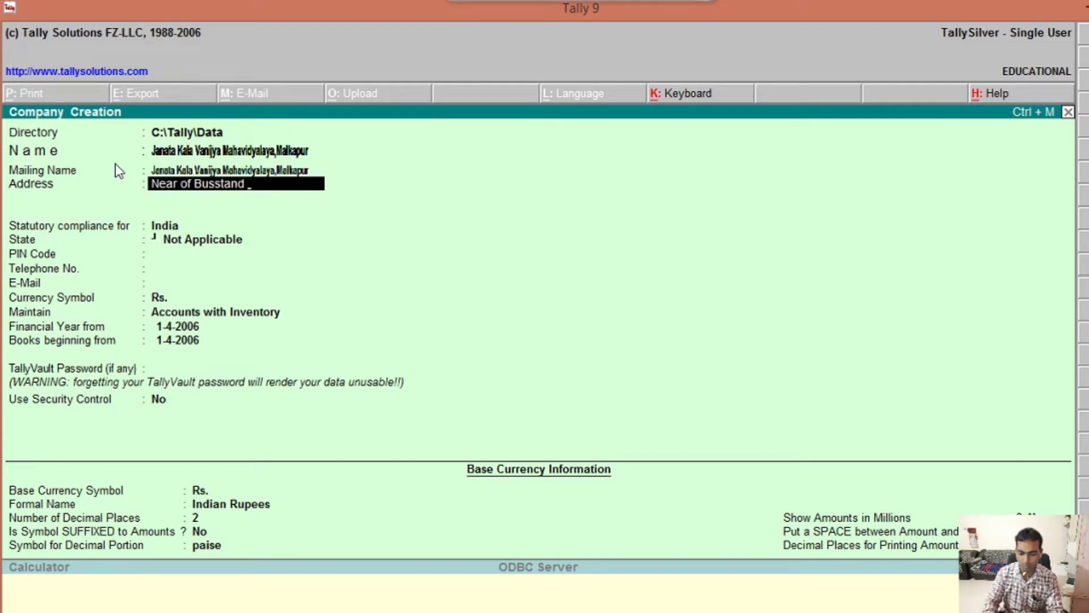
pyautogui.write(',Bul')
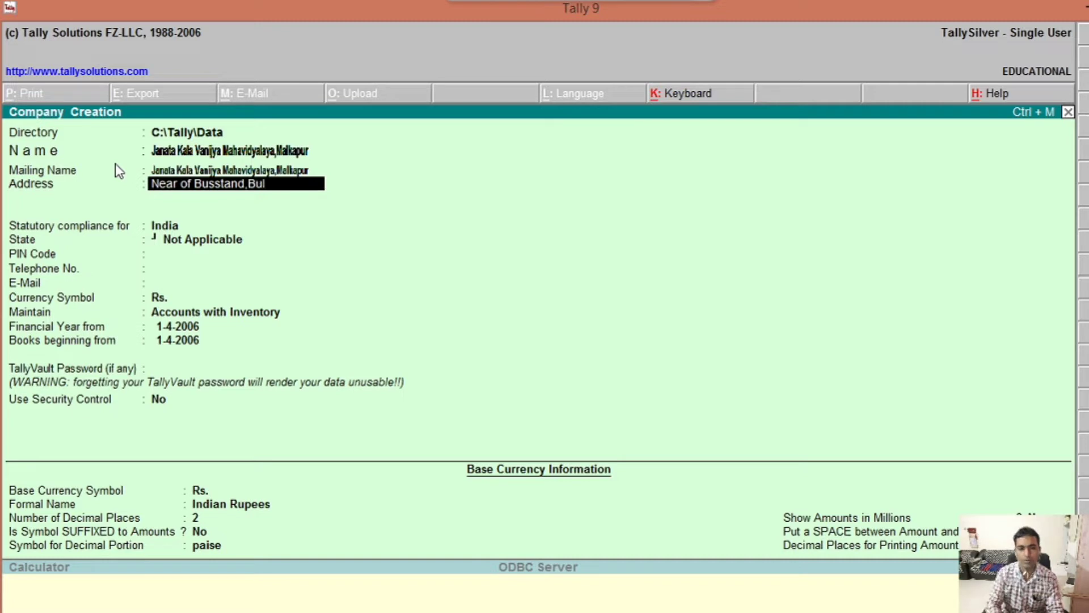
pyautogui.write('dana R')
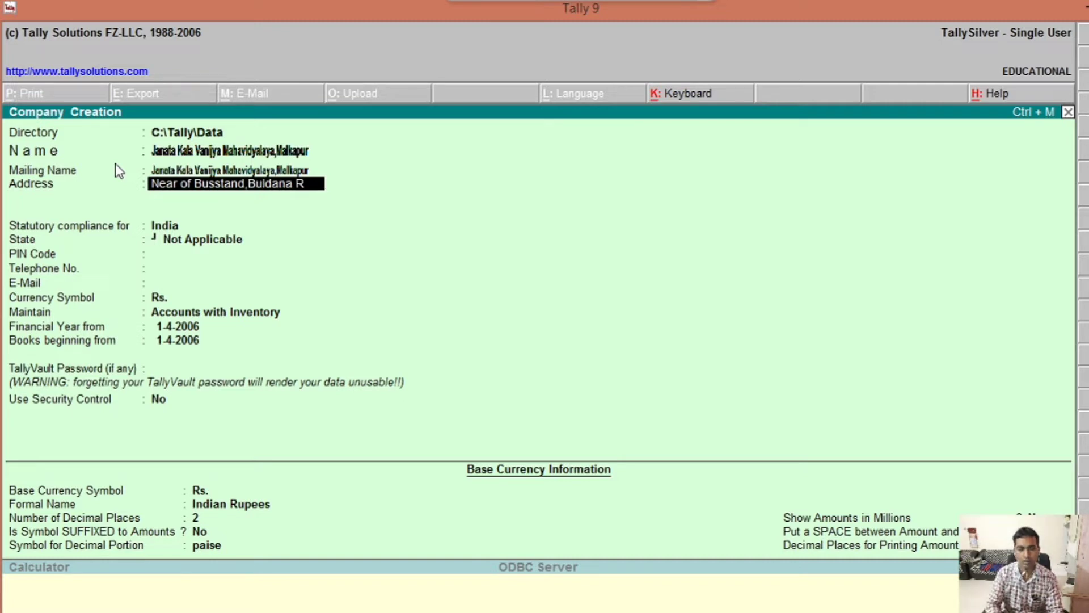
pyautogui.write('oad M')
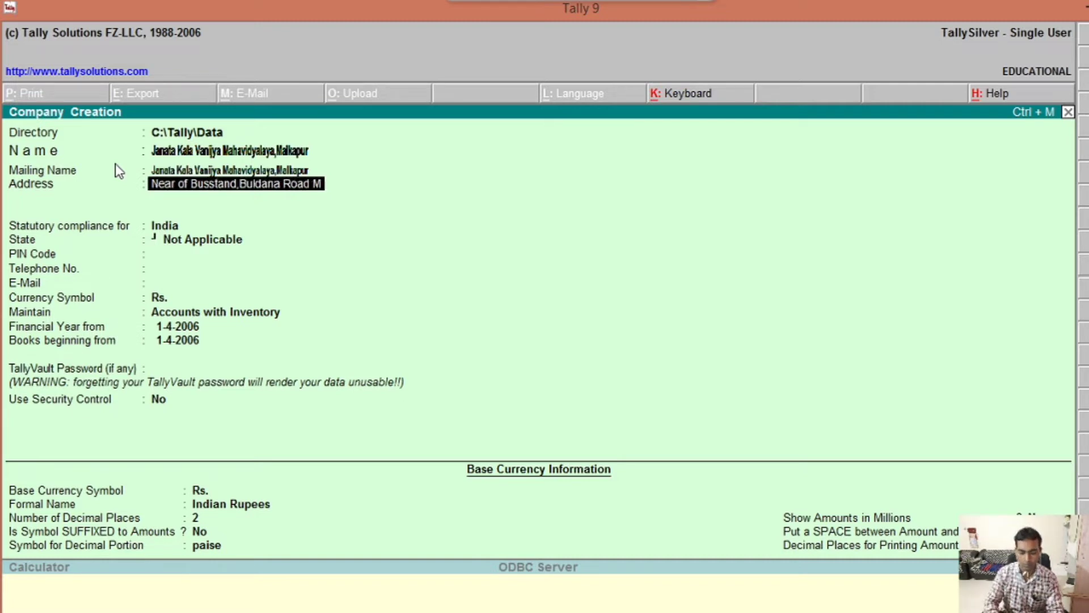
pyautogui.write('alkapur')
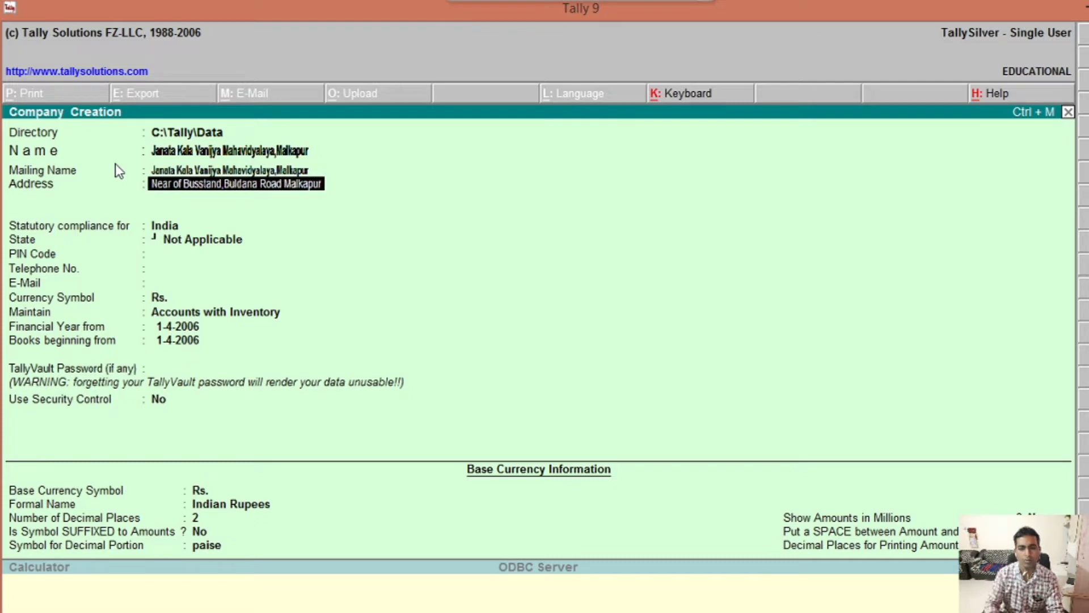
pyautogui.press('Return')
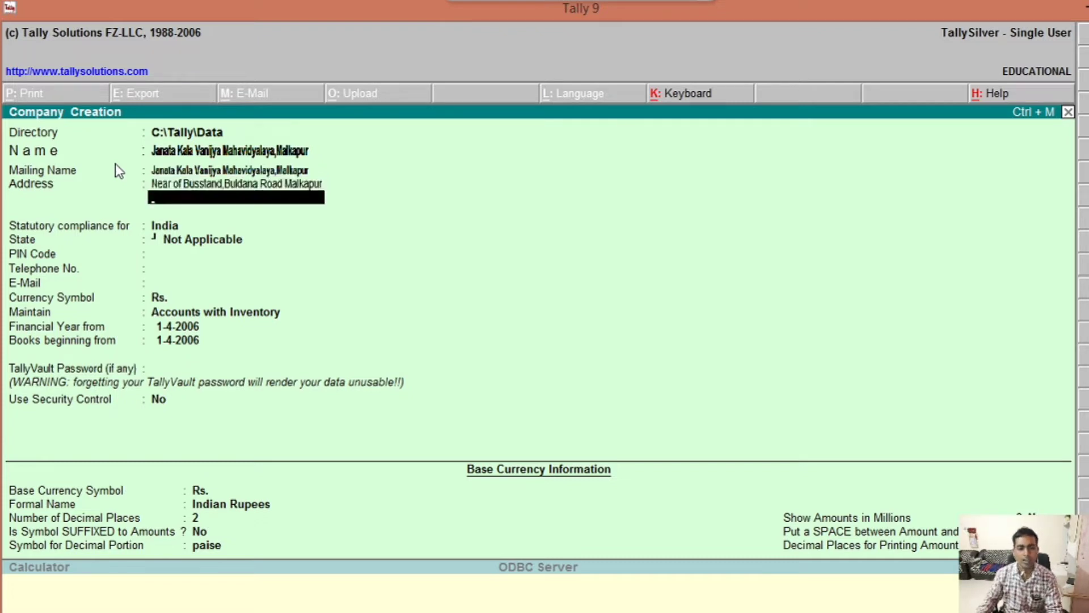
pyautogui.write('Dis')
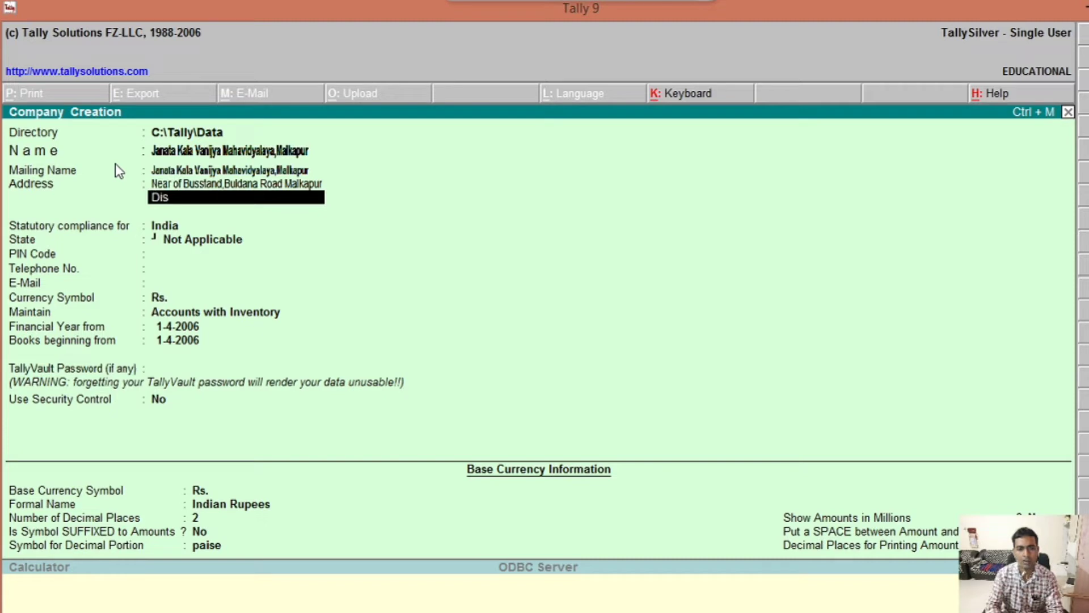
pyautogui.write('t Bulg')
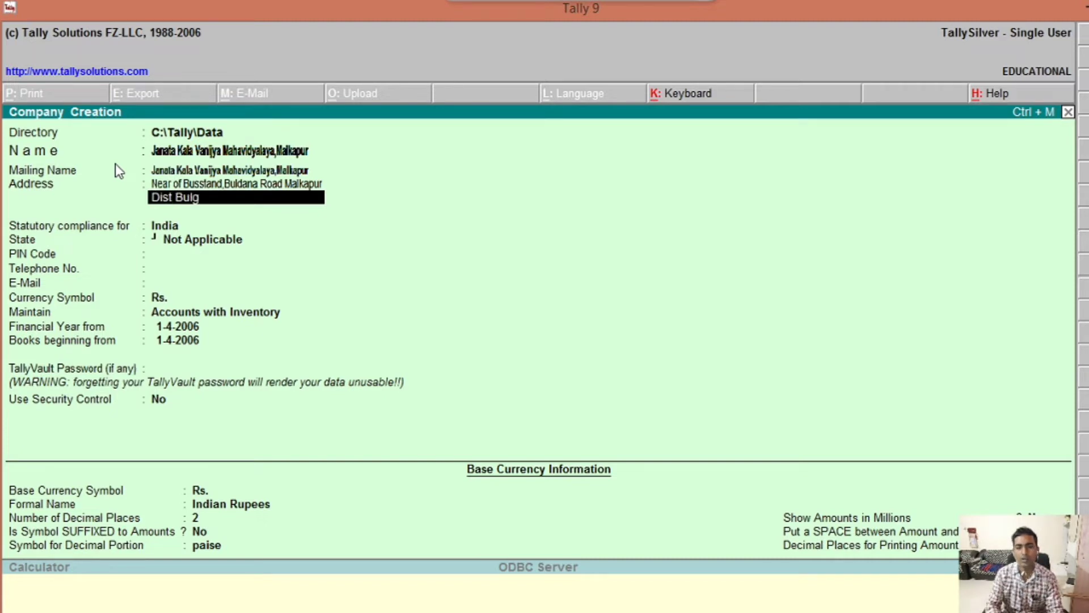
pyautogui.press('BackSpace')
pyautogui.write('dana')
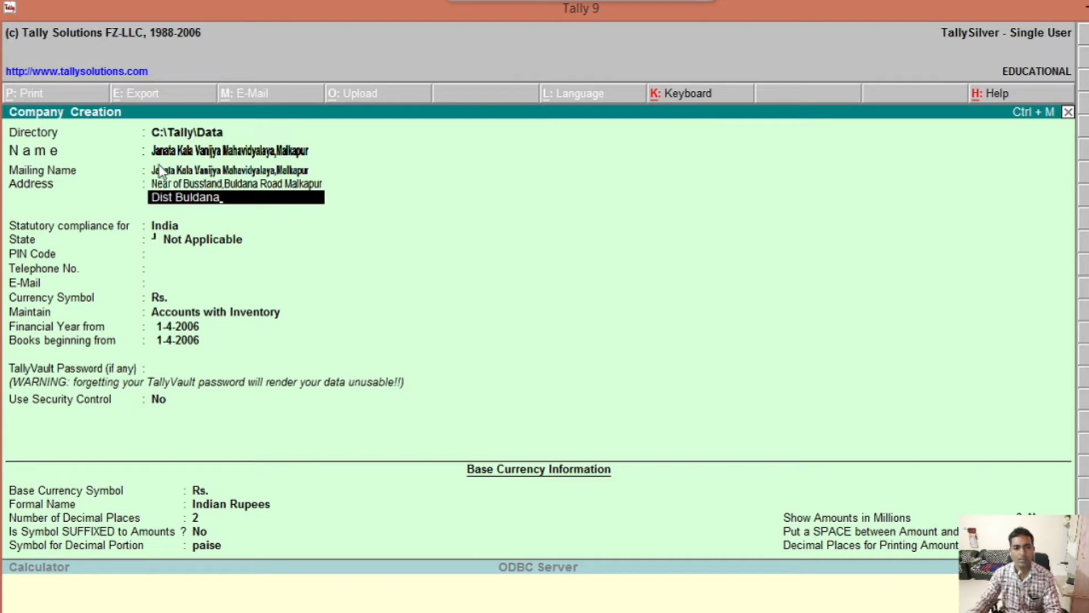
pyautogui.press('Return')
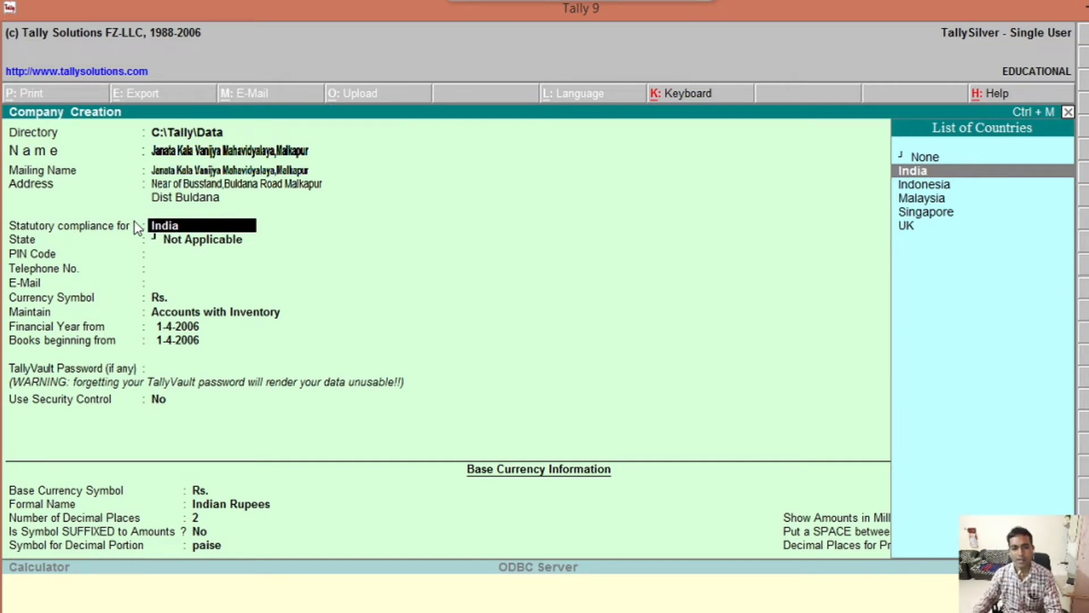
# Step: Keep India for statutory compliance and choose Maharashtra from the List of States
pyautogui.press('Return')
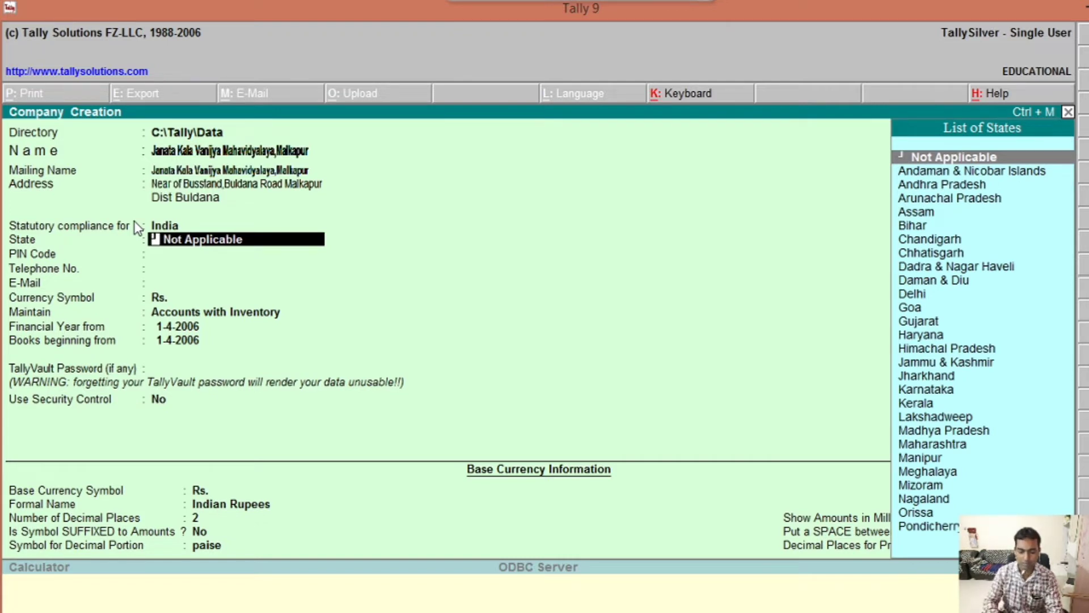
pyautogui.write('Maha')
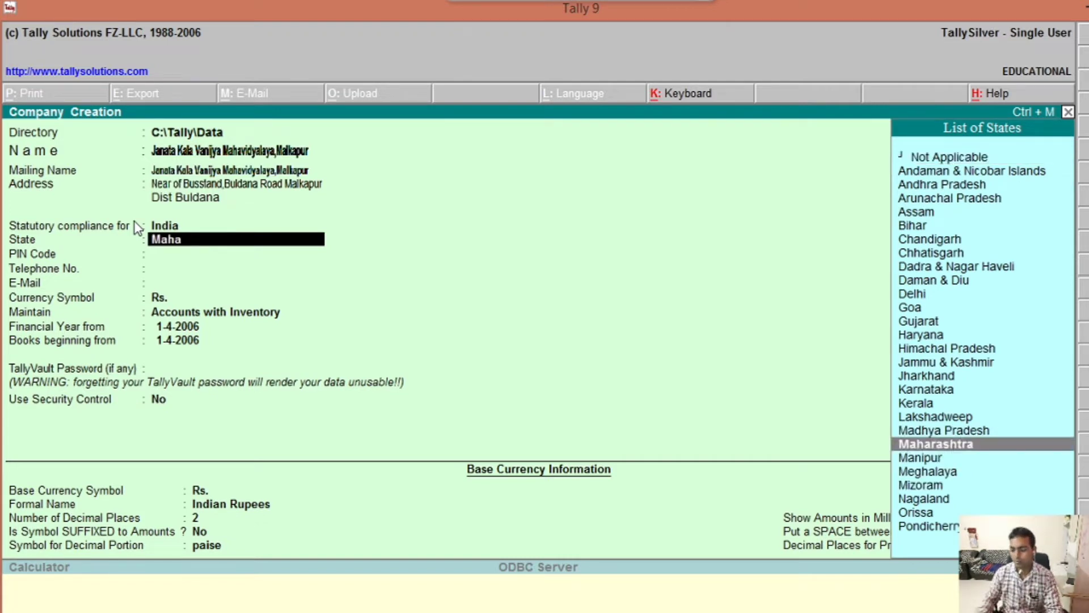
pyautogui.press('Return')
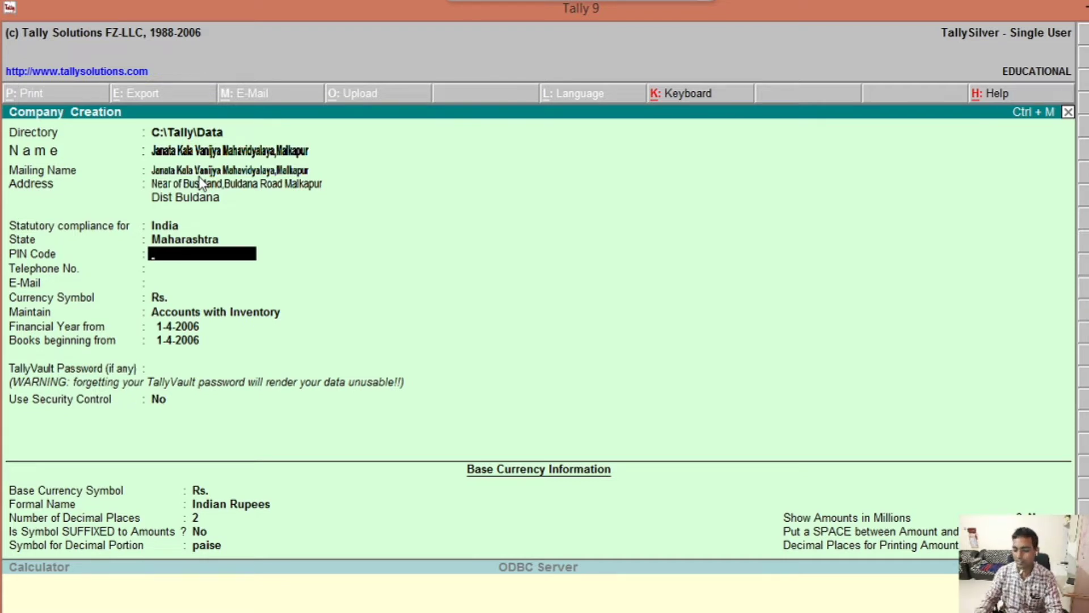
# Step: Enter the company's PIN code, telephone number and e-mail address in Company Creation
pyautogui.write('443101')
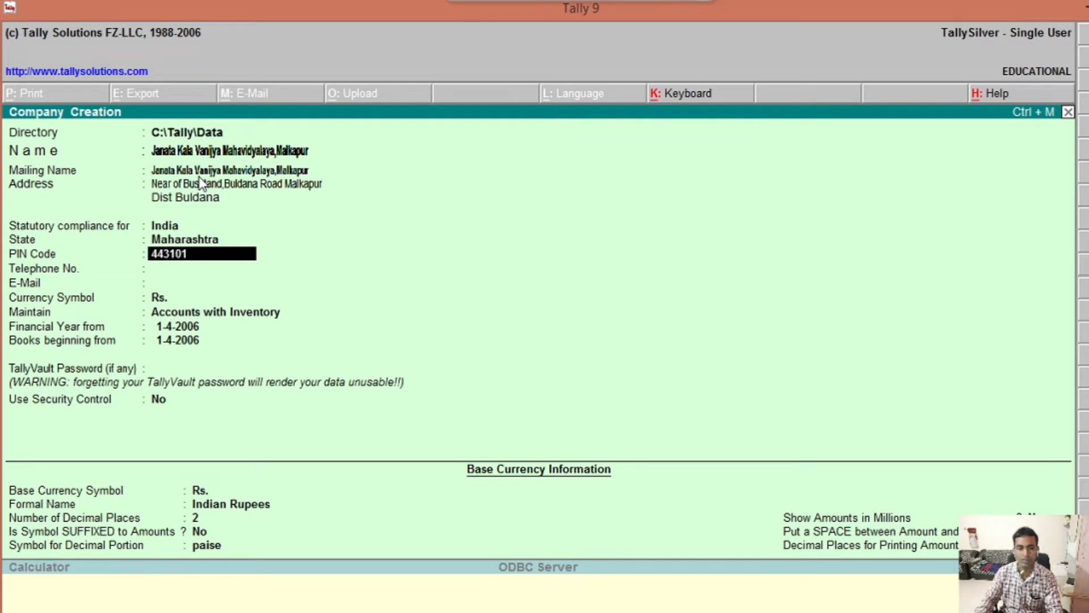
pyautogui.press('Return')
pyautogui.write('12')
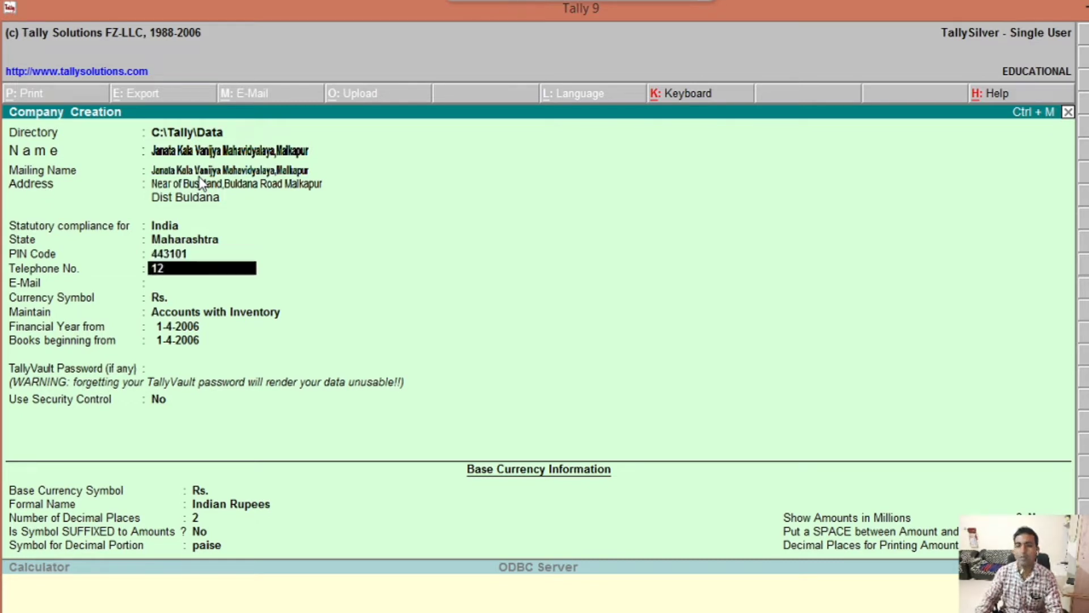
pyautogui.write('454878')
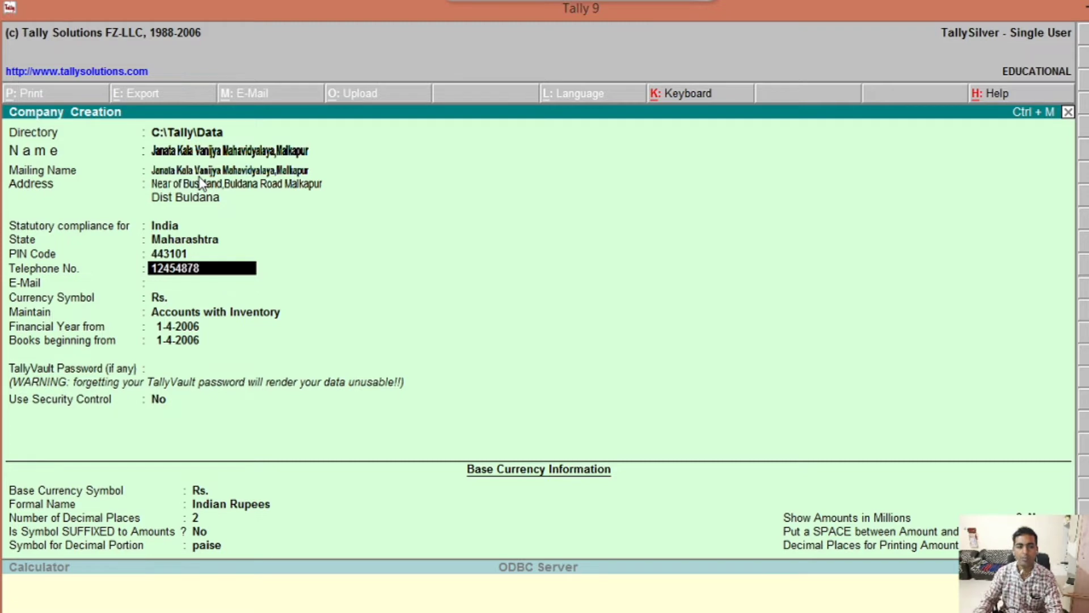
pyautogui.press('Return')
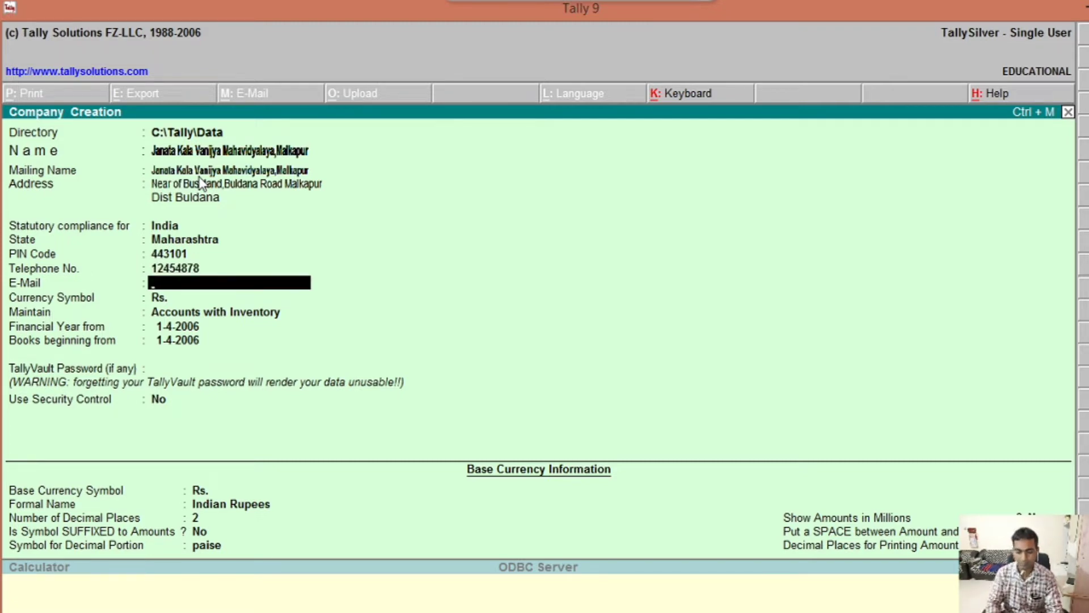
pyautogui.write('S')
pyautogui.press('BackSpace')
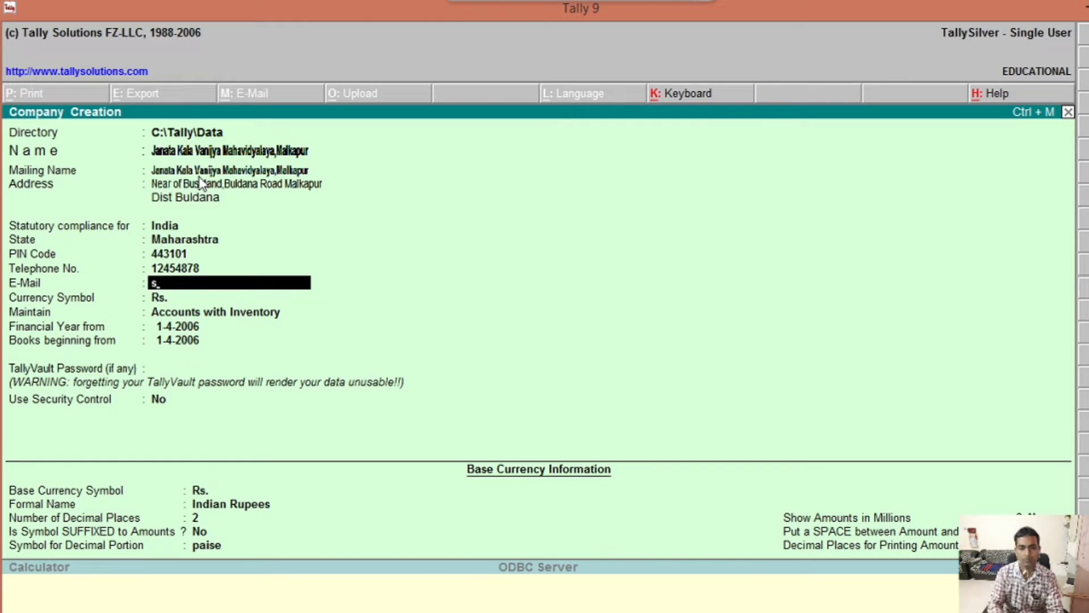
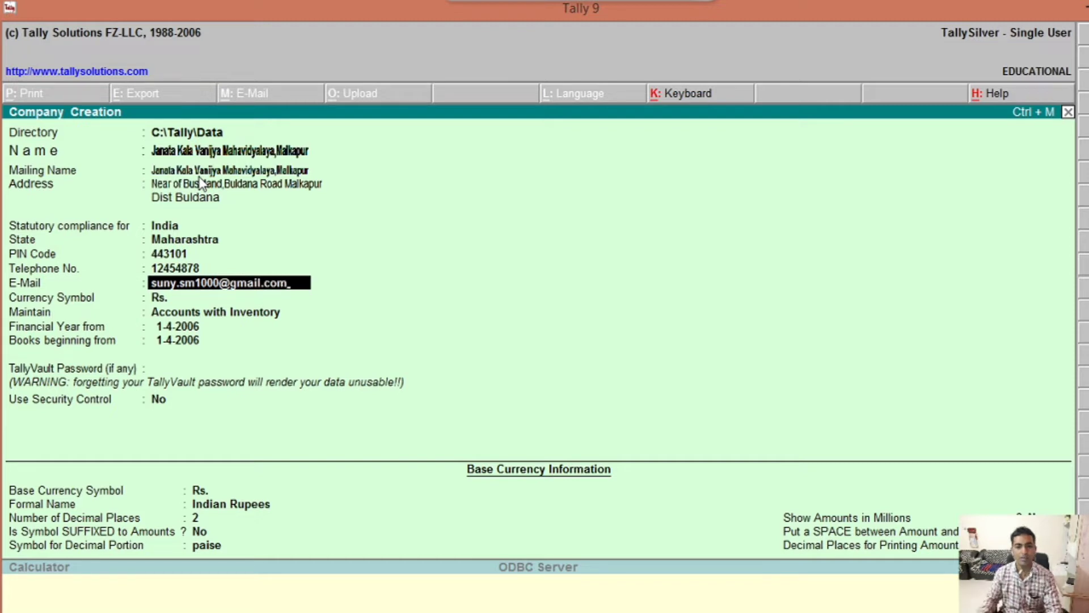
pyautogui.press('Return')
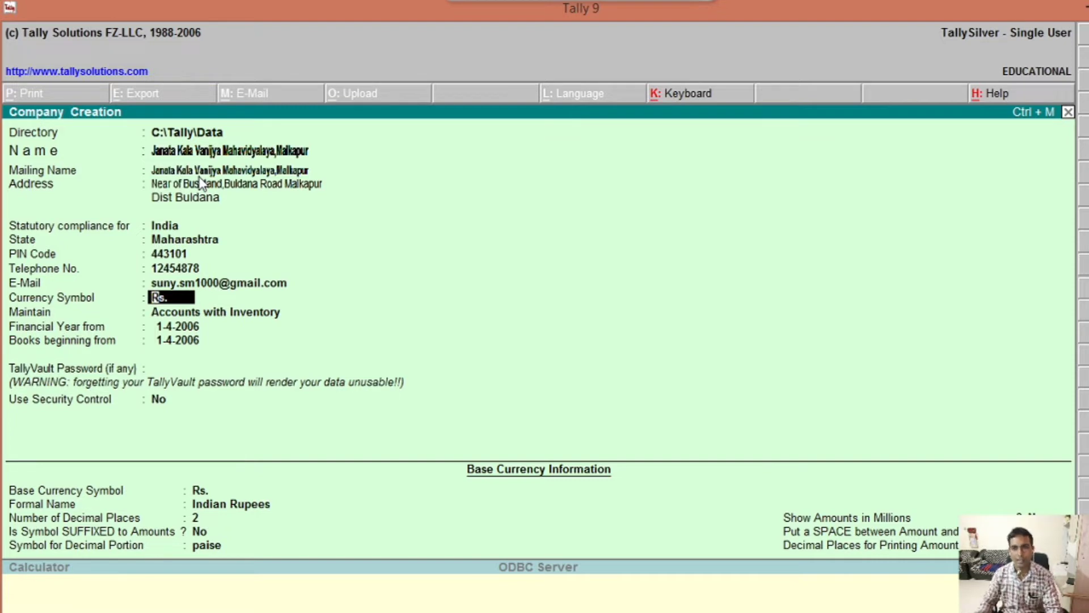
# Step: Accept Rs. as the currency symbol
pyautogui.press('Return')
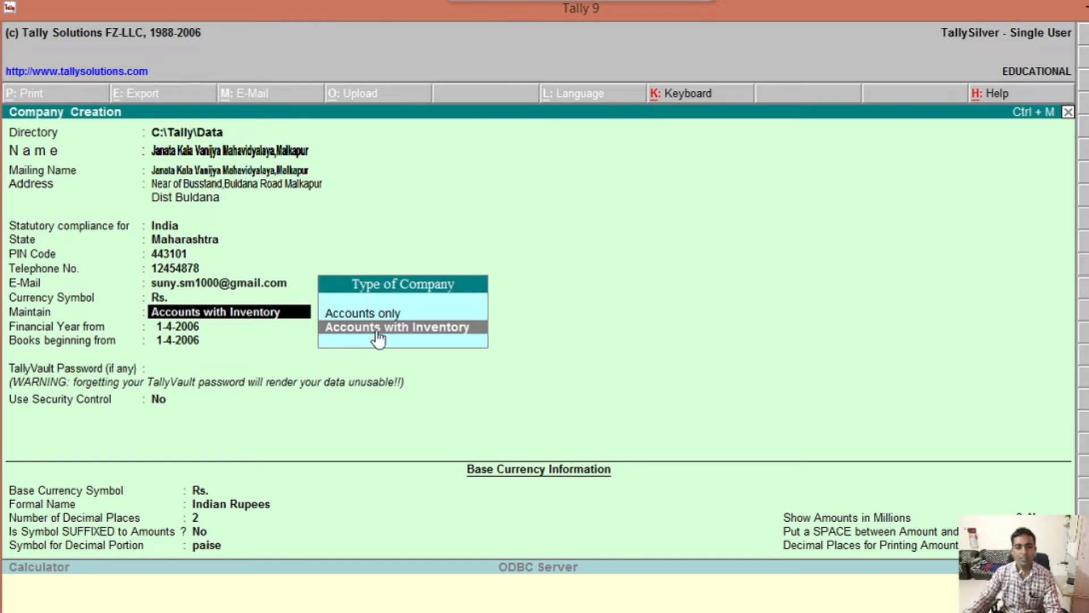
# Step: Choose Accounts with Inventory from the Type of Company list
pyautogui.press('Up')
pyautogui.press('Down')
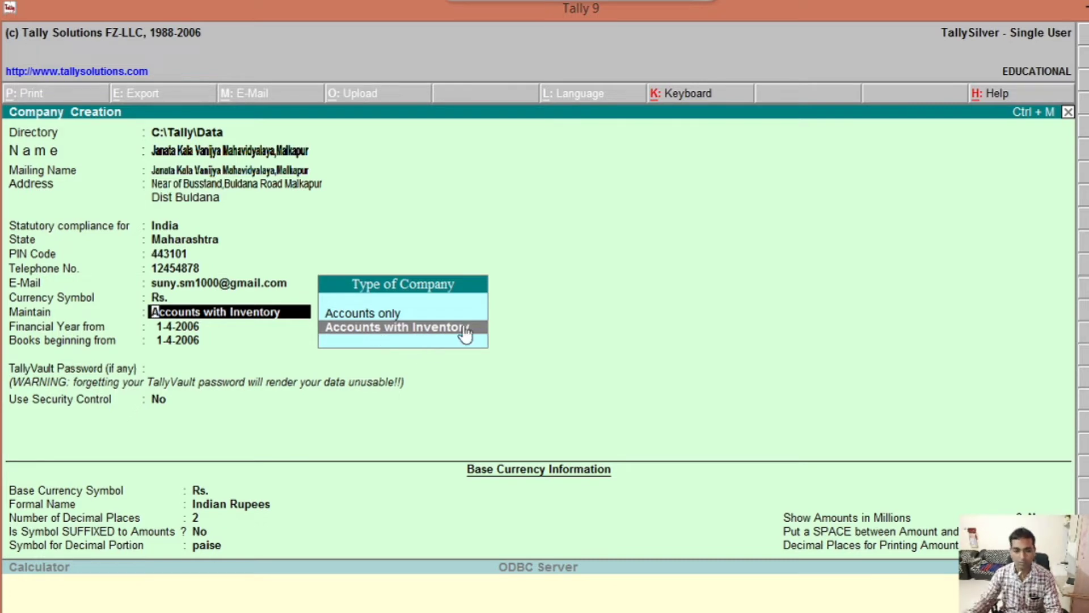
pyautogui.press('Up')
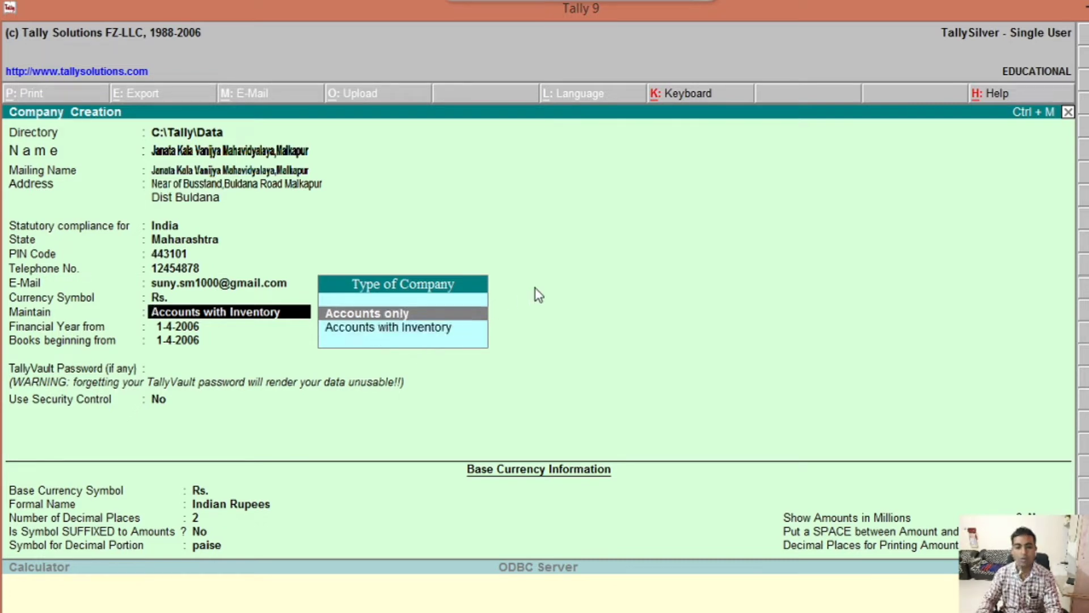
pyautogui.press('Down')
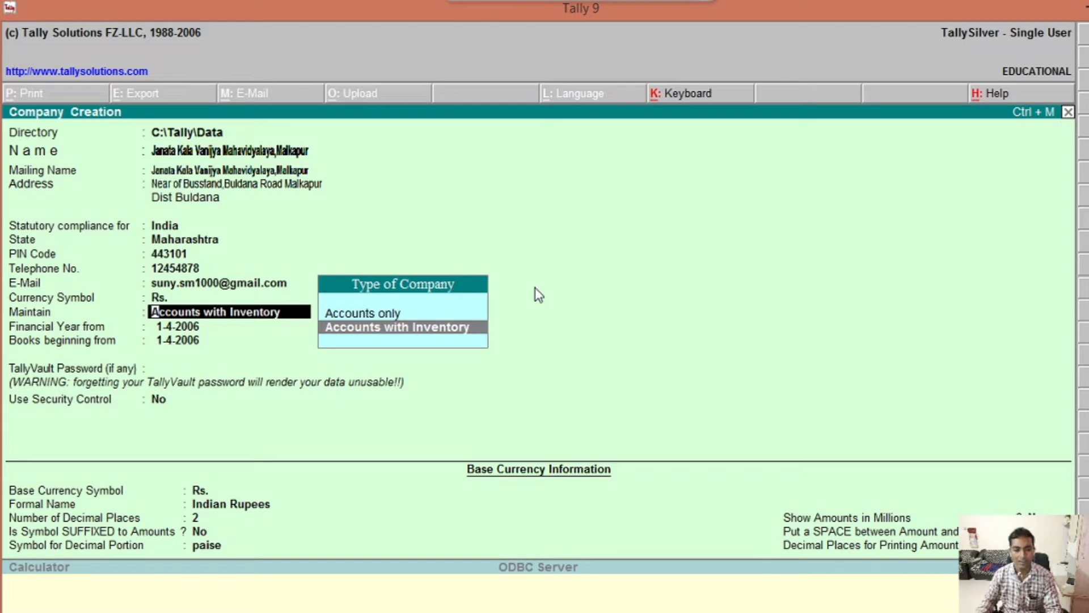
pyautogui.press('Return')
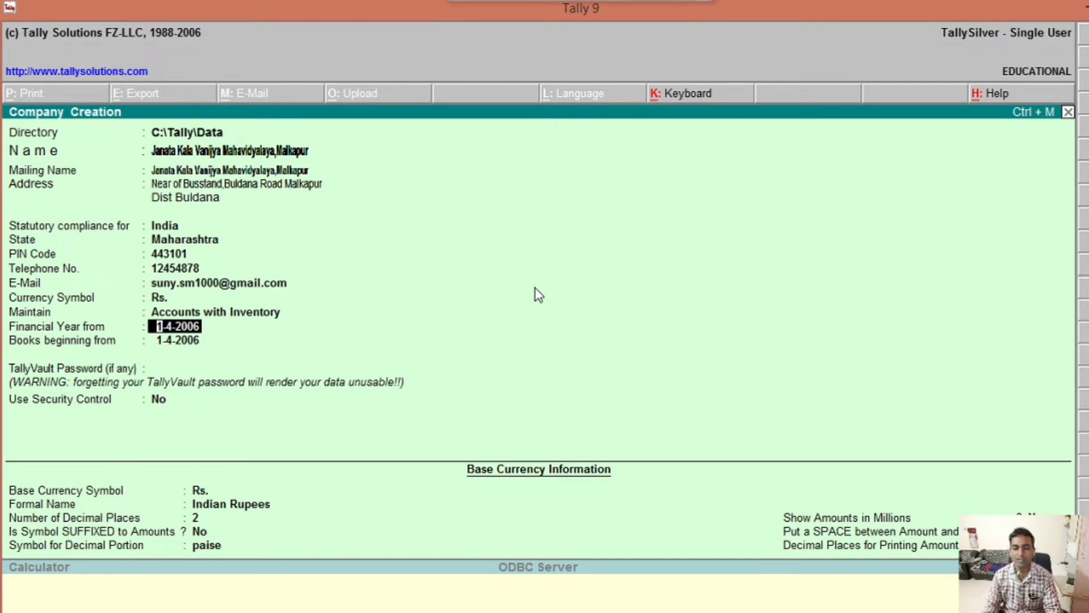
# Step: Keep 1-4-2006 for financial year and books start, leave TallyVault password blank, security control No
pyautogui.press('Return')
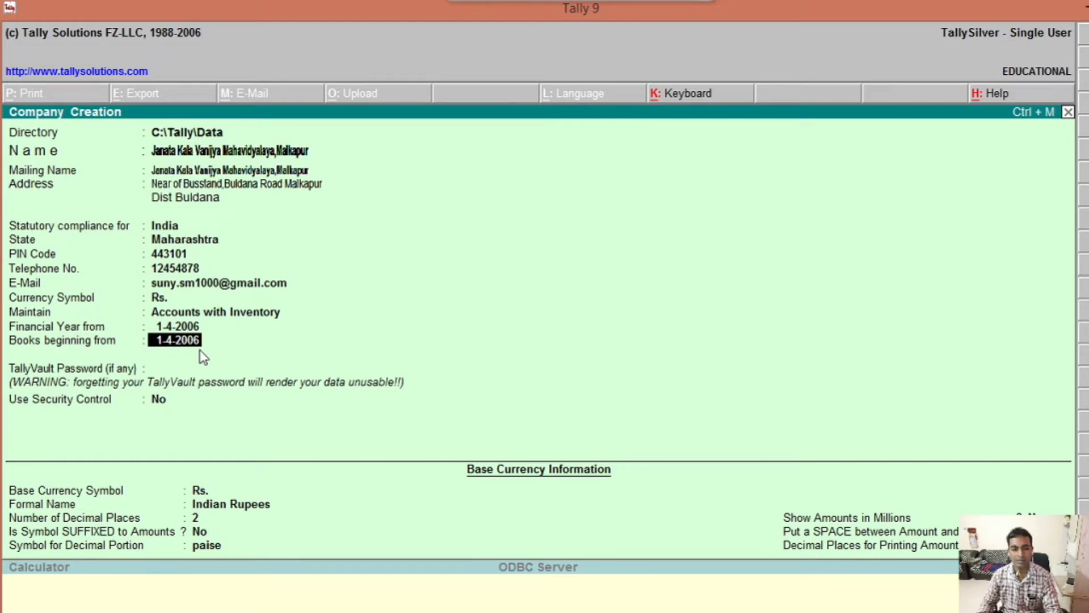
pyautogui.press('Return')
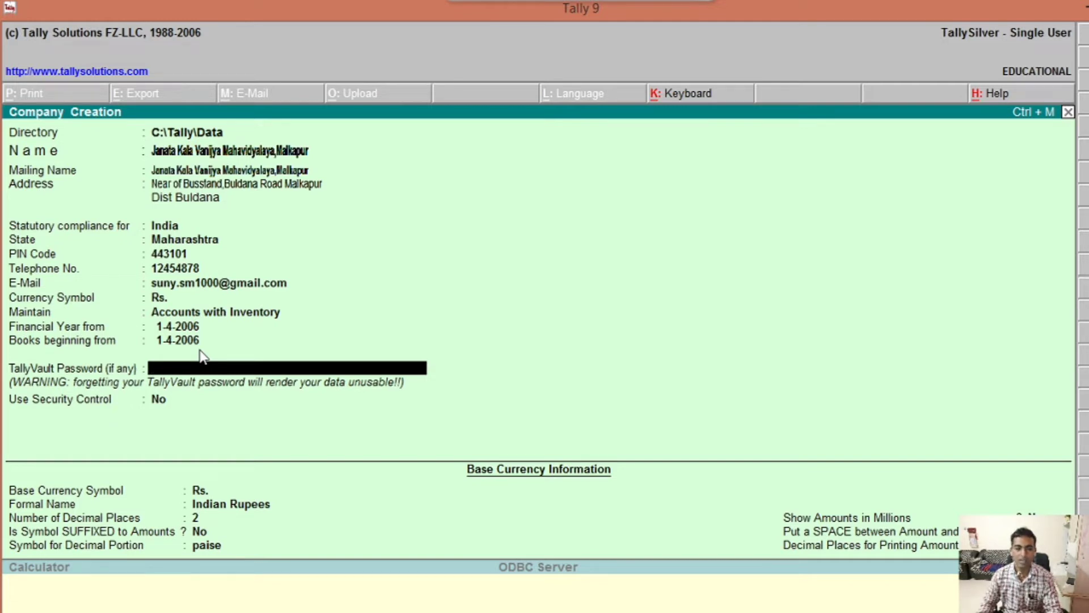
pyautogui.press('Return')
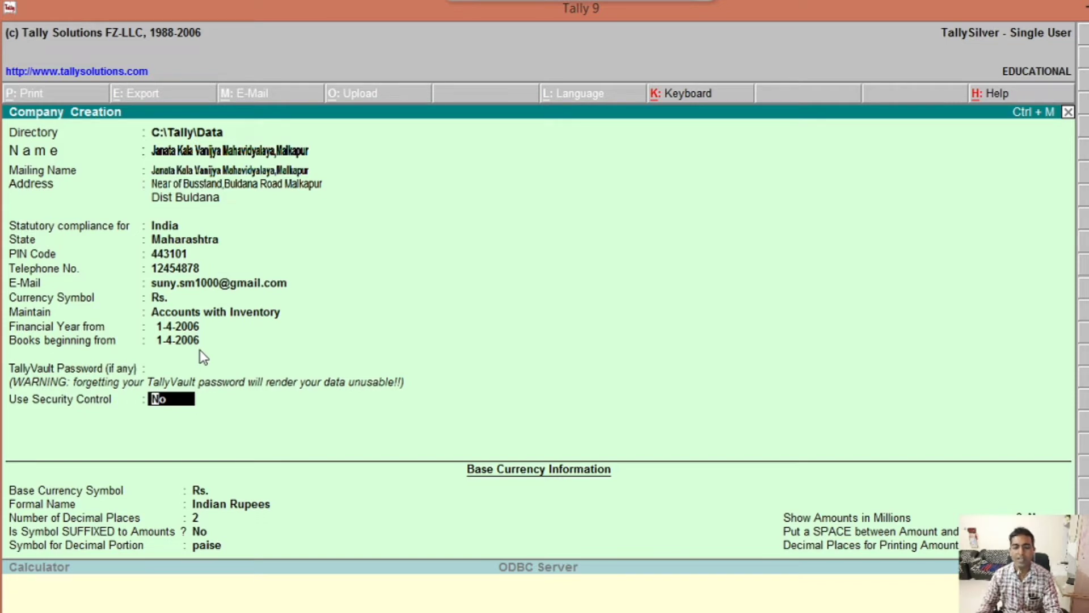
pyautogui.press('Return')
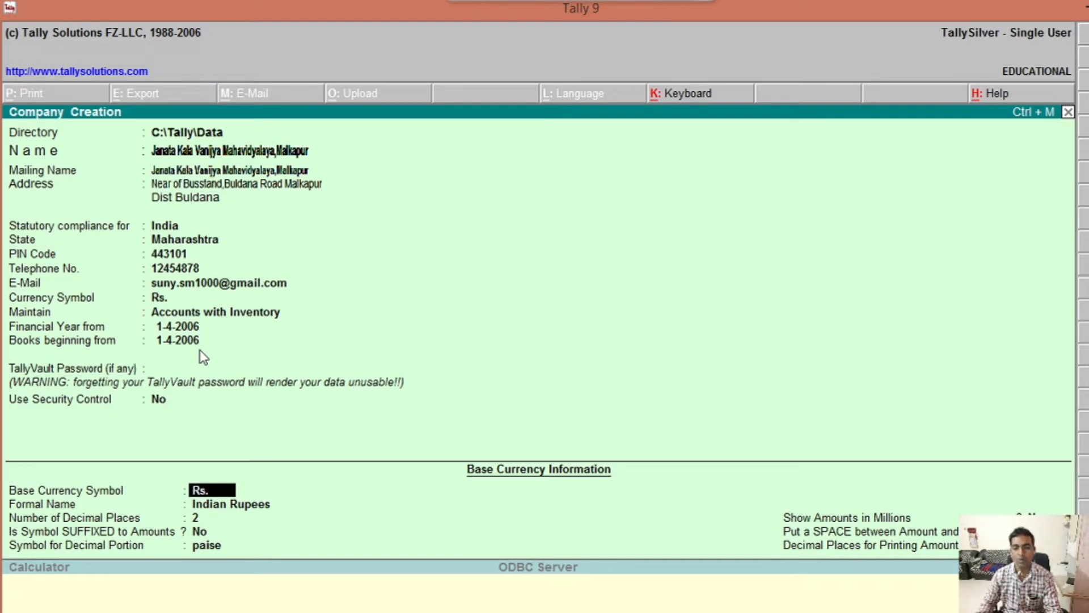
pyautogui.press('Return')
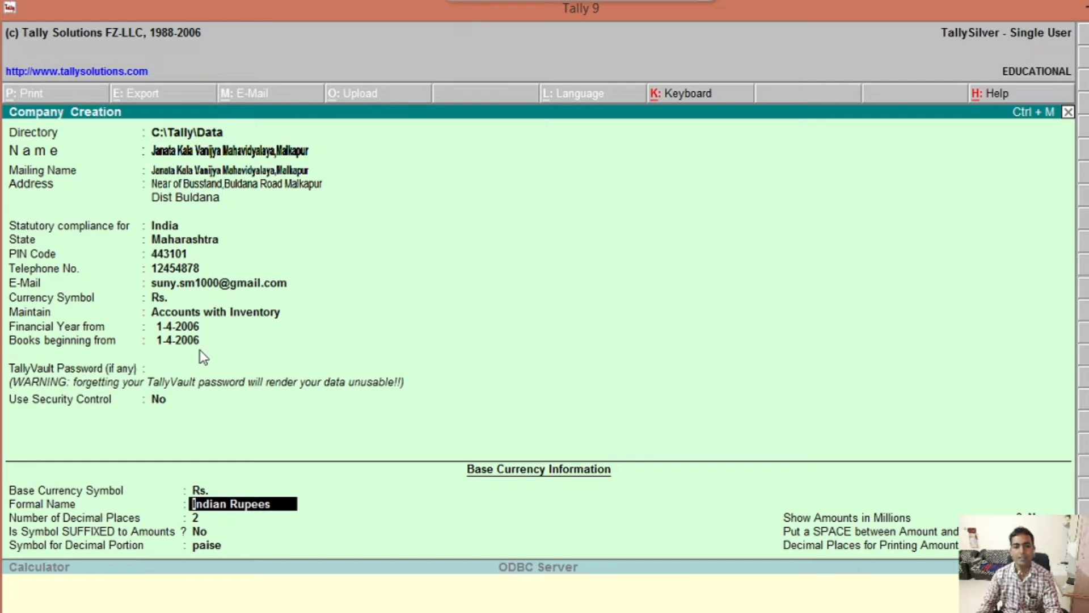
pyautogui.press('Return')
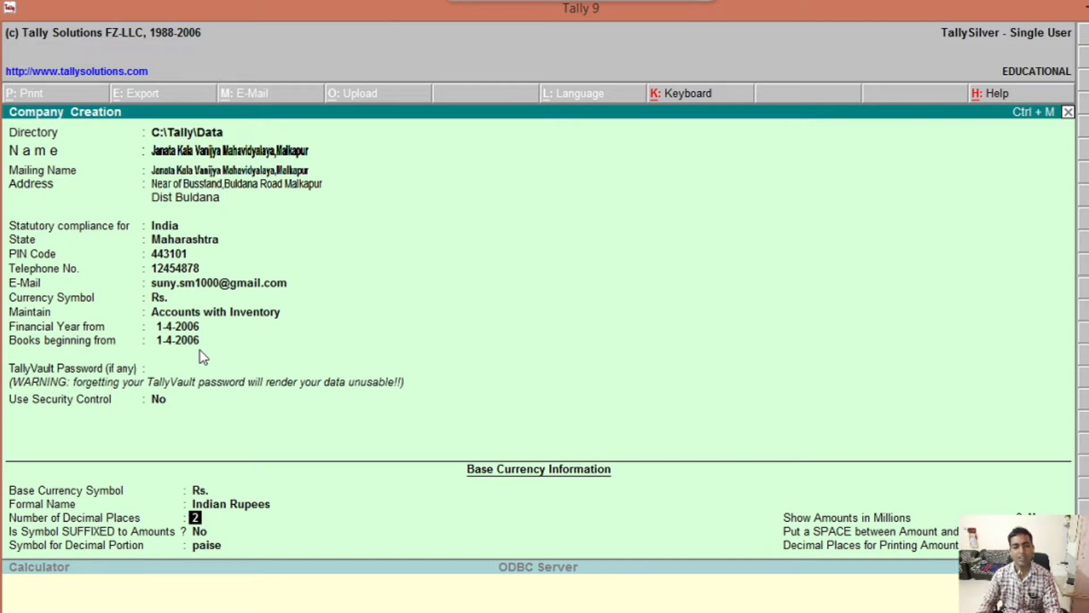
pyautogui.press('Return')
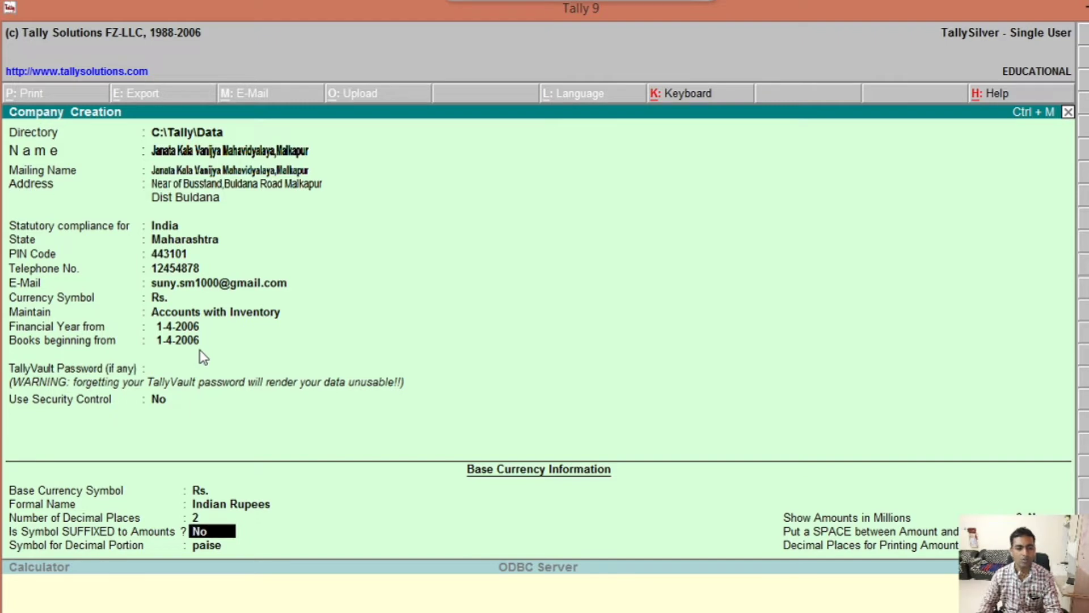
pyautogui.press('Return')
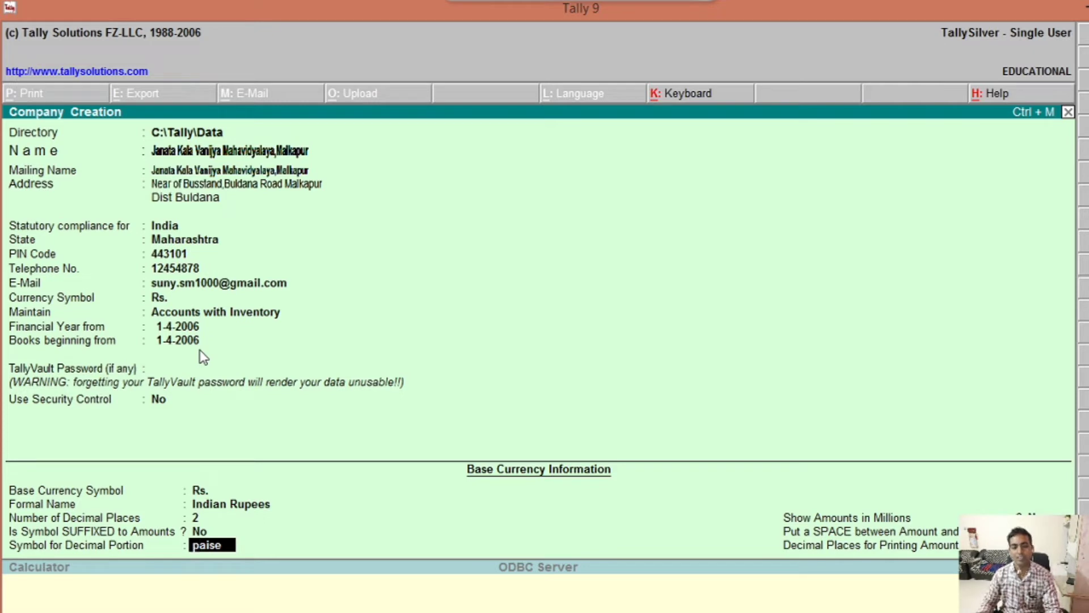
pyautogui.press('Return')
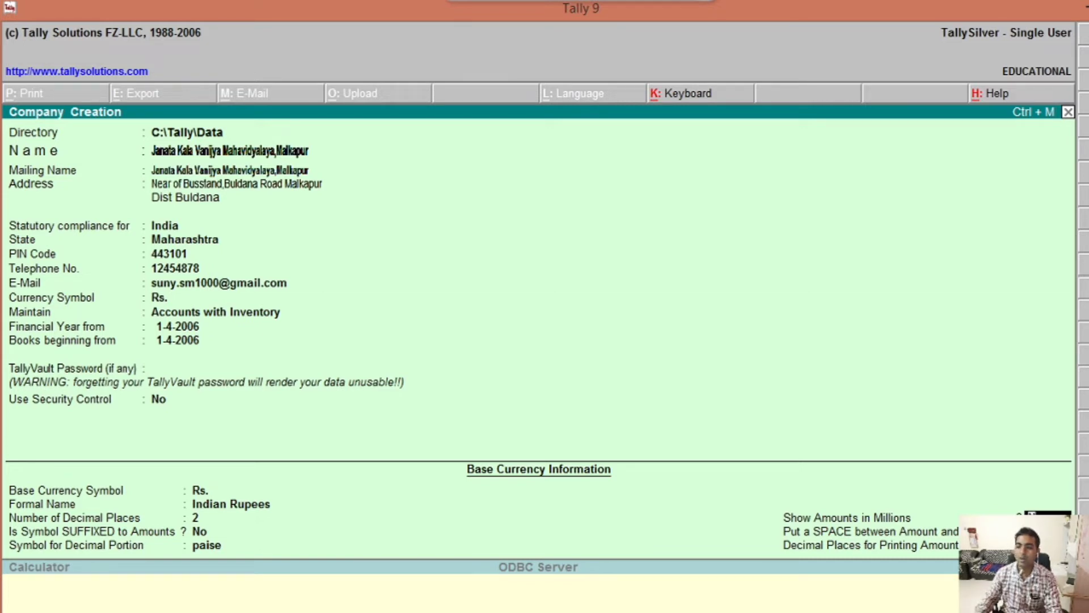
pyautogui.press('Return')
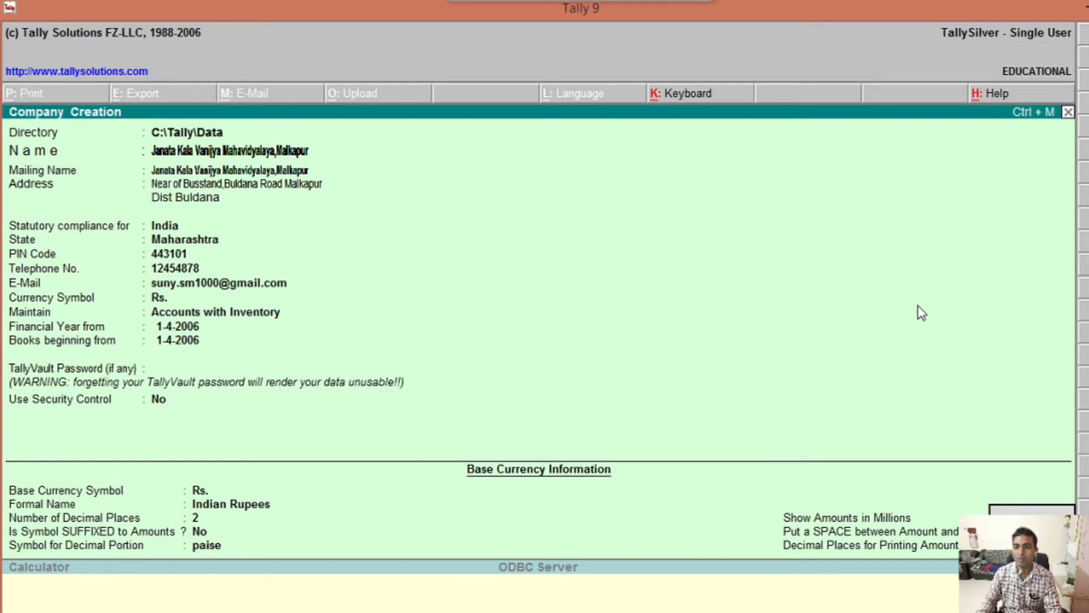
# Step: Accept the Company Creation screen with Ctrl+A to save Janata Kala Vanijya Mahavidyalaya, Malkapur
pyautogui.hotkey('ctrl', 'a')
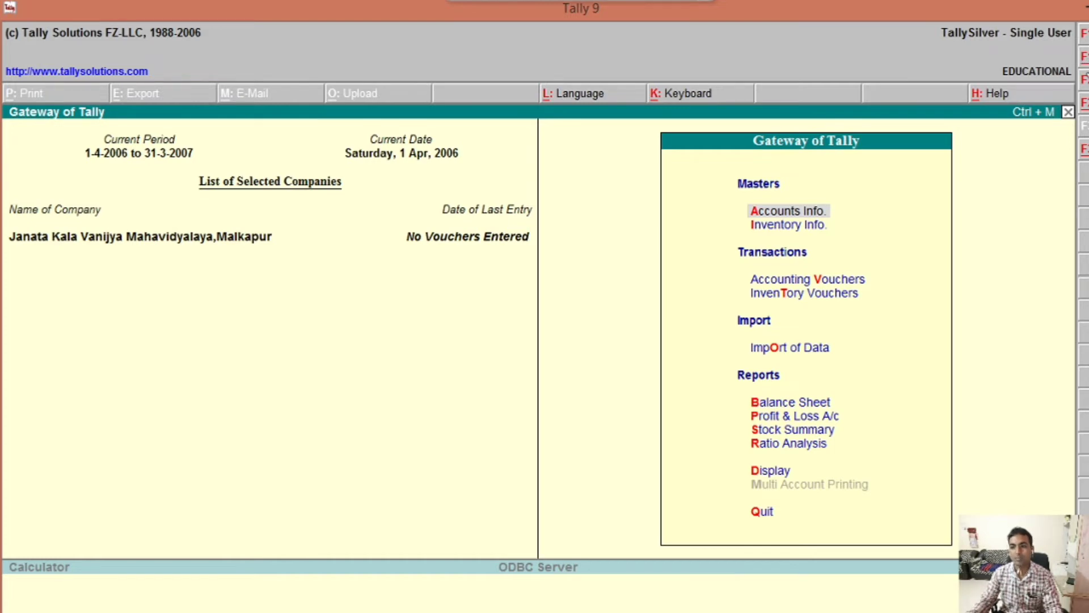
# Step: Shut the company with Alt+F1, reload it from Select Company, and bring up Company Info (Alt+F3)
pyautogui.hotkey('alt', 'F1')
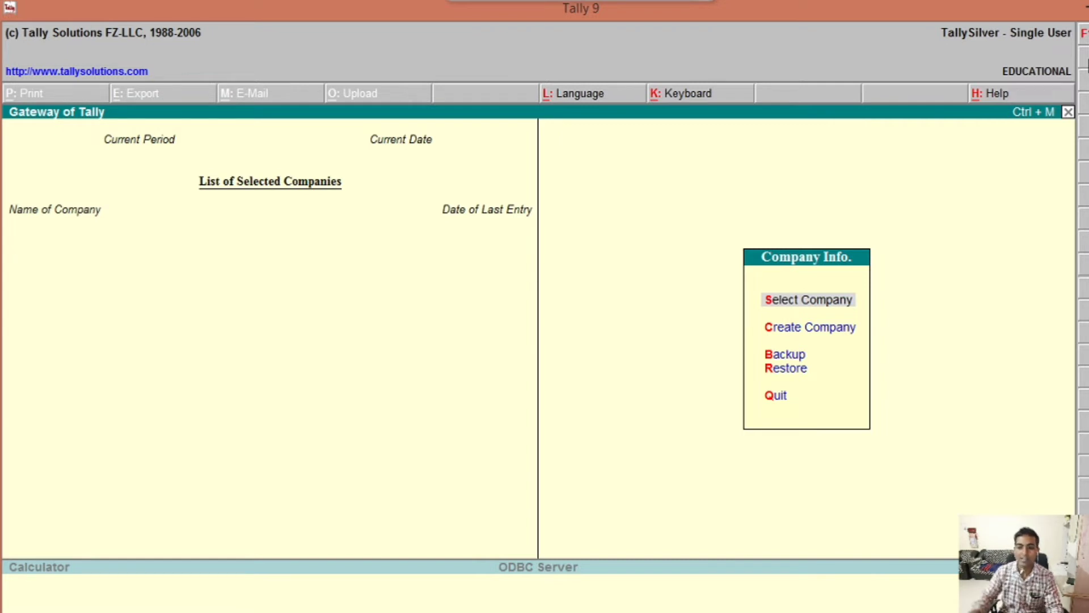
pyautogui.press('Return')
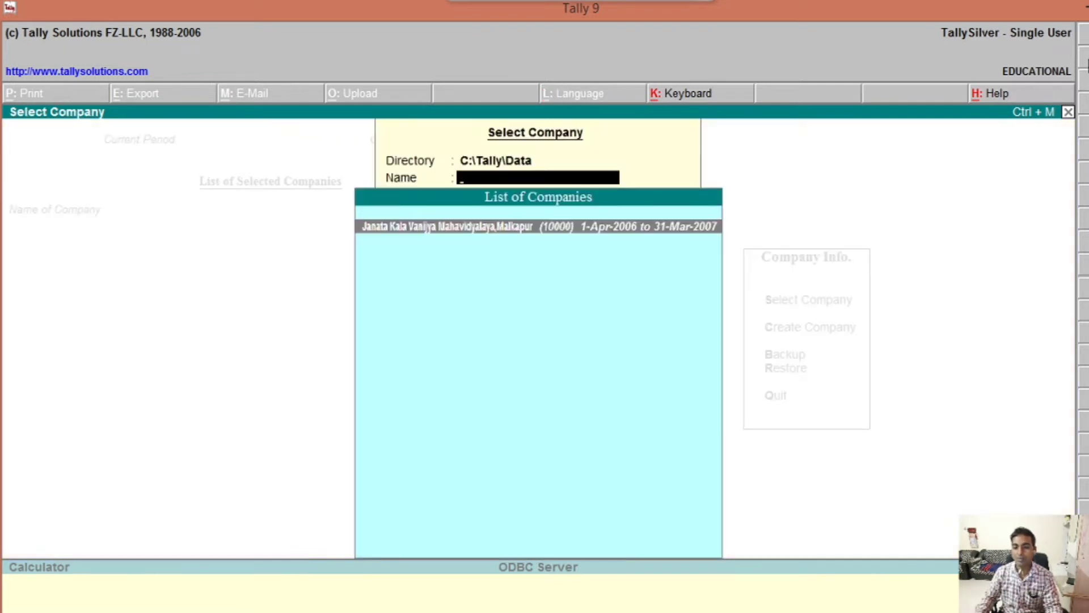
pyautogui.press('Return')
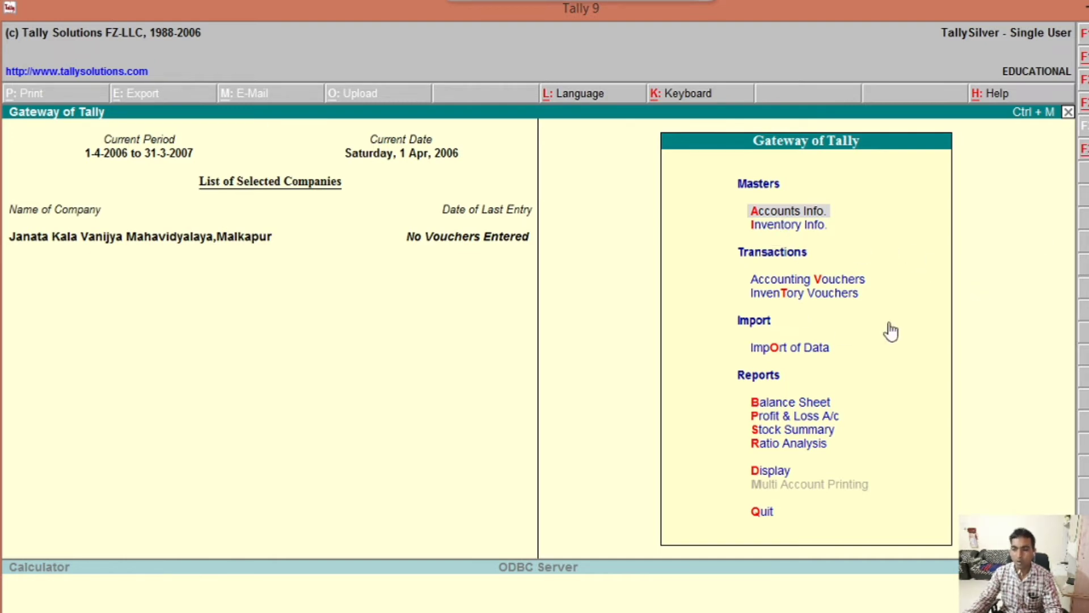
pyautogui.hotkey('alt', 'F3')
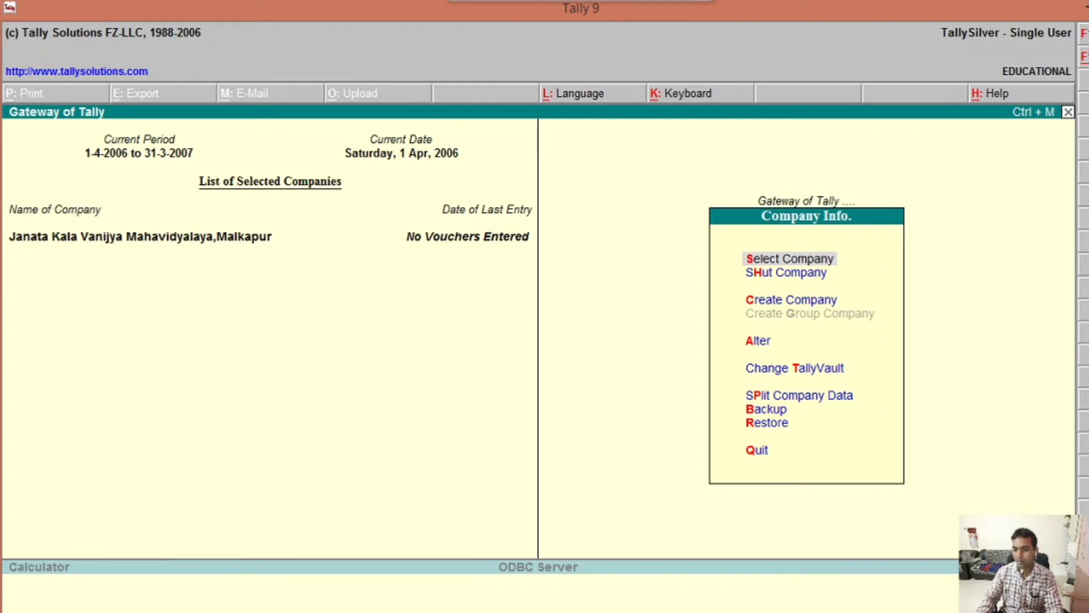
# Step: Alter the company so Maintain is set to Accounts Only, save it, and return to the Gateway
pyautogui.press('Down')
pyautogui.press('Down')
pyautogui.press('Down')
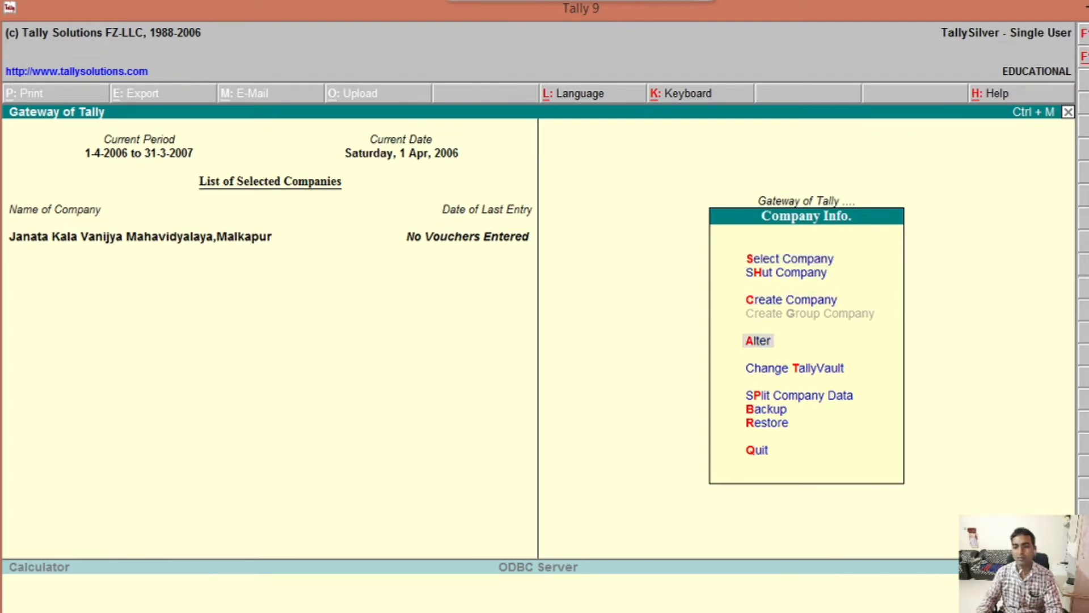
pyautogui.press('Return')
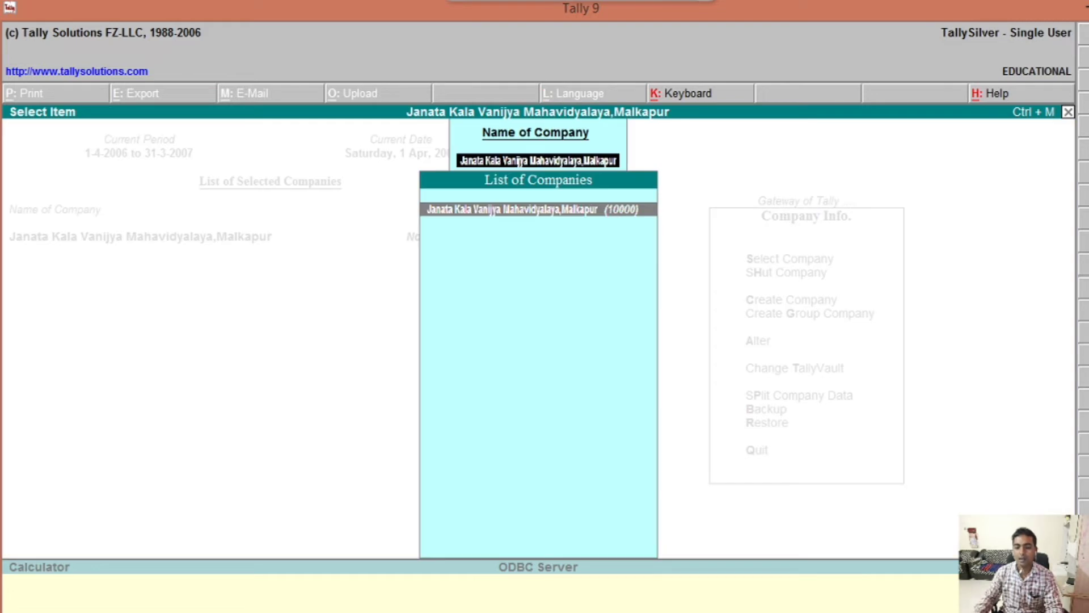
pyautogui.press('Return')
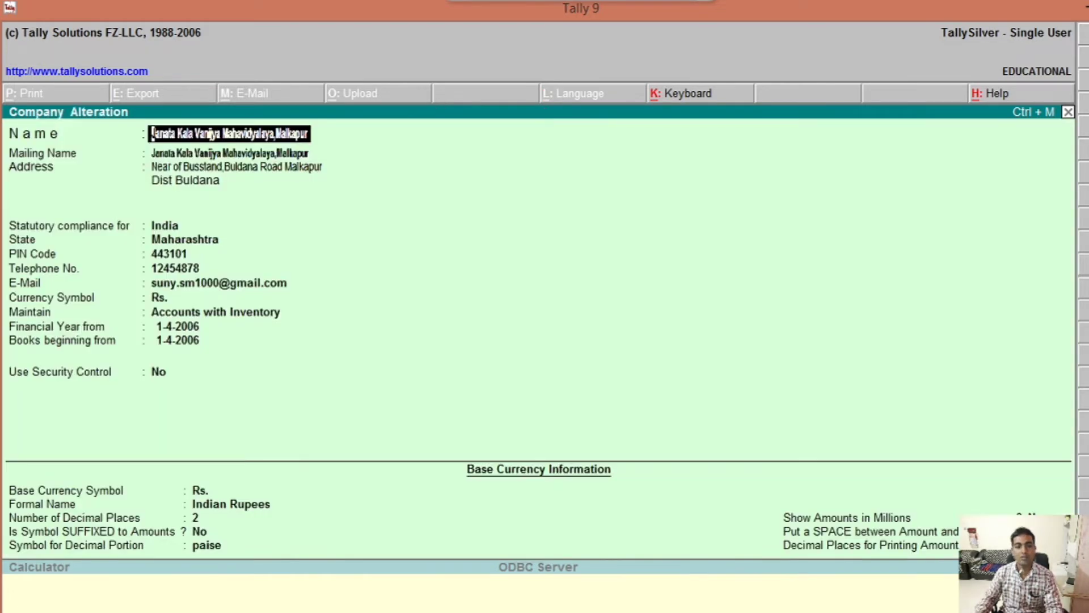
pyautogui.press('Return')
pyautogui.press('Return')
pyautogui.press('Return')
pyautogui.press('Return')
pyautogui.press('Return')
pyautogui.press('Return')
pyautogui.press('Return')
pyautogui.press('Return')
pyautogui.press('Return')
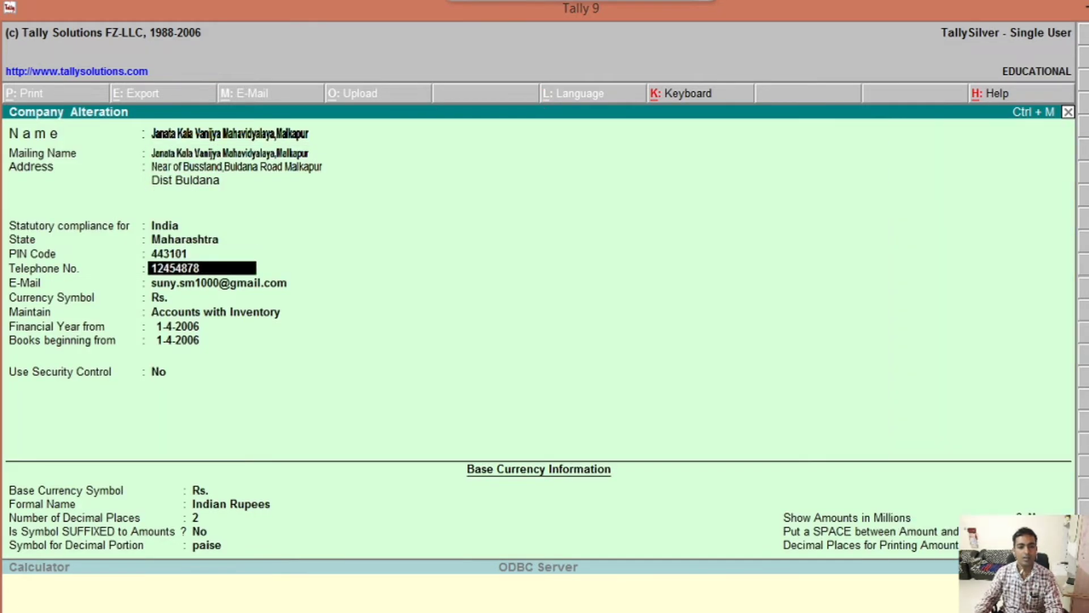
pyautogui.press('Return')
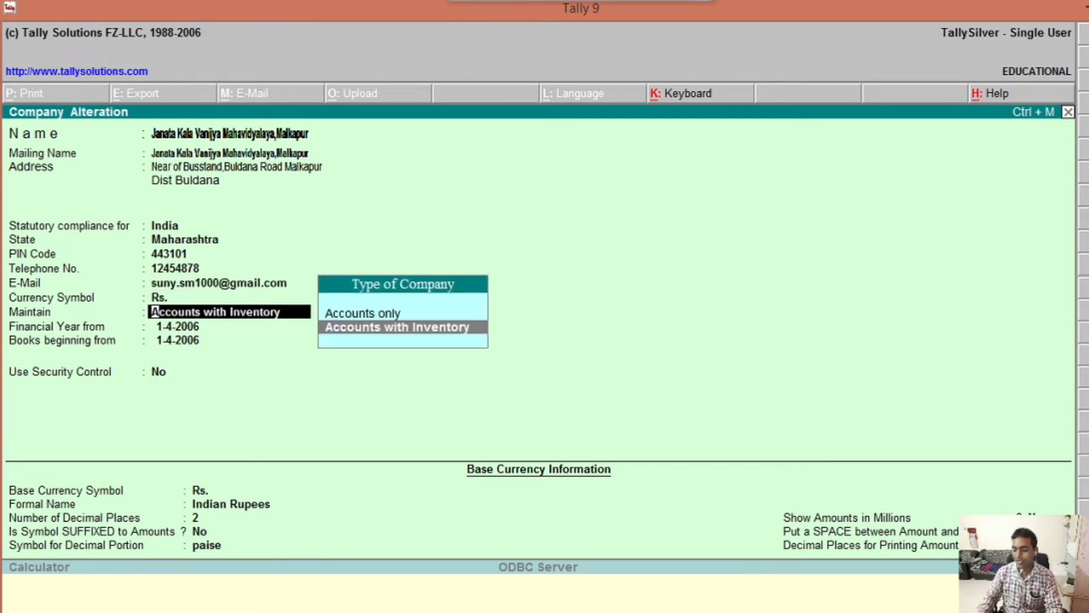
pyautogui.press('Up')
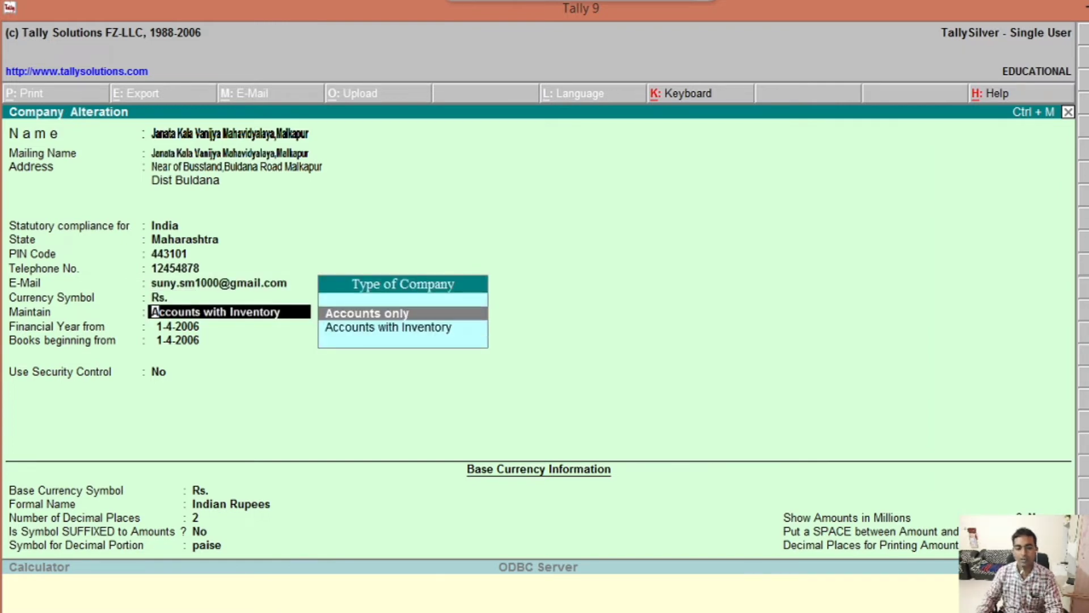
pyautogui.press('Return')
pyautogui.press('Return')
pyautogui.press('Return')
pyautogui.press('Return')
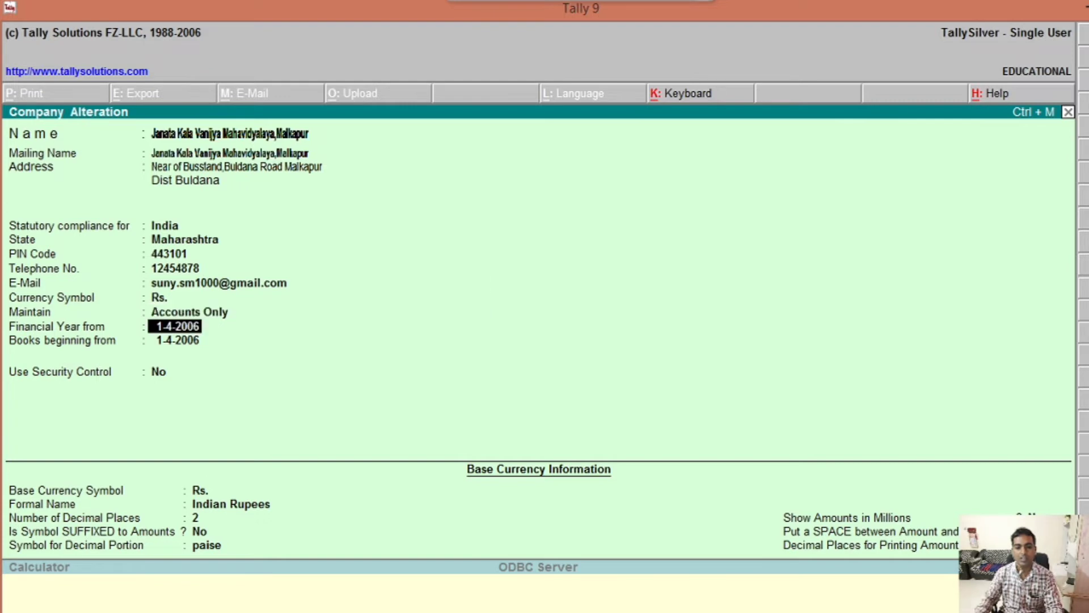
pyautogui.press('Return')
pyautogui.press('Return')
pyautogui.press('Return')
pyautogui.press('Return')
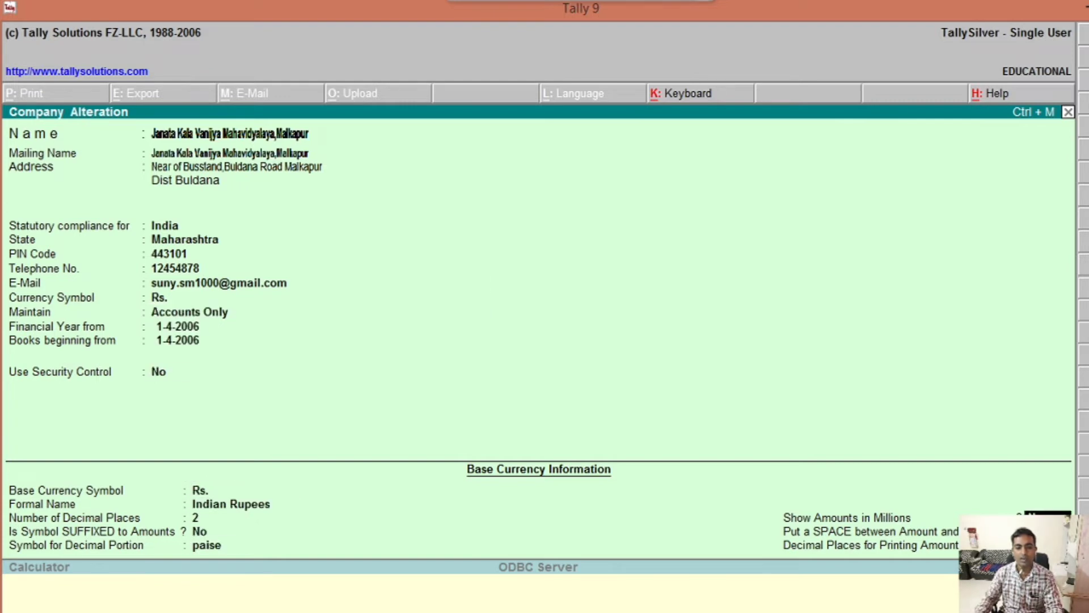
pyautogui.press('Return')
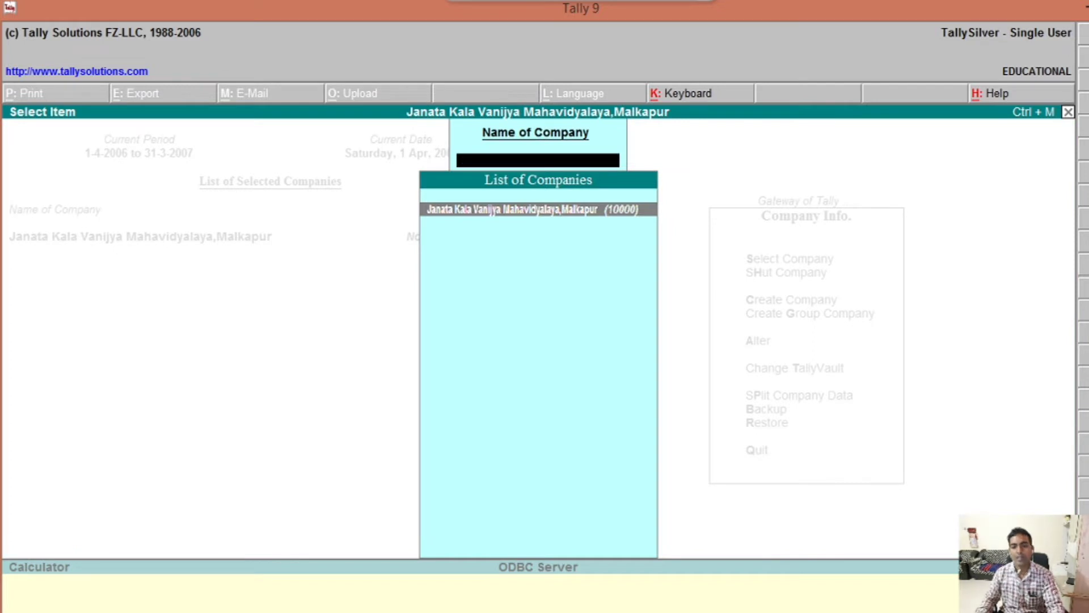
pyautogui.press('Escape')
pyautogui.press('Escape')
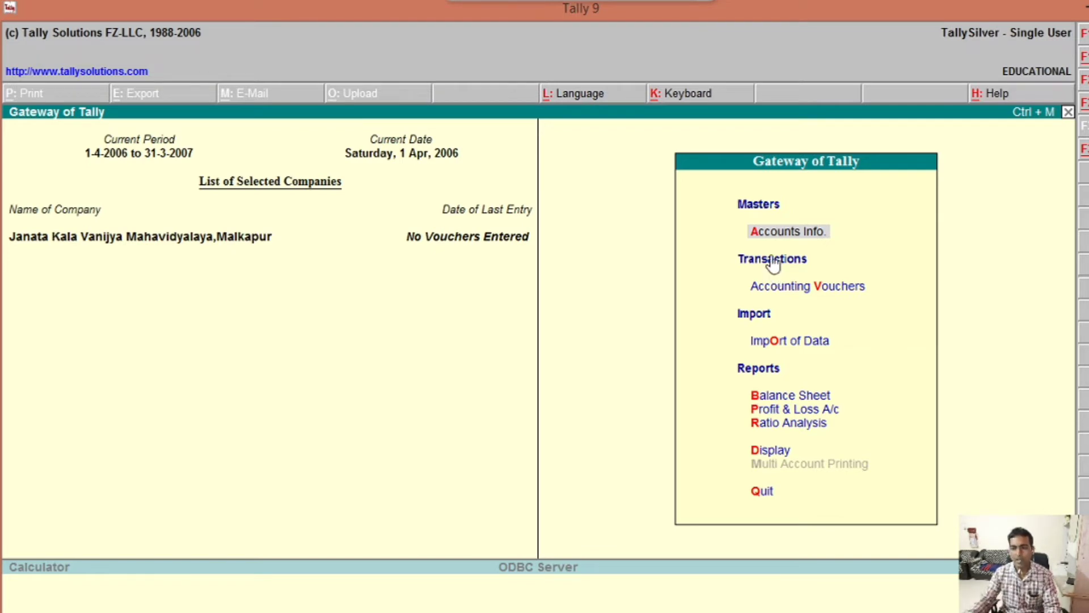
# Step: Display the List of Groups from Accounts Info. > Groups, then back out to Accounts Info
pyautogui.click(777, 239)
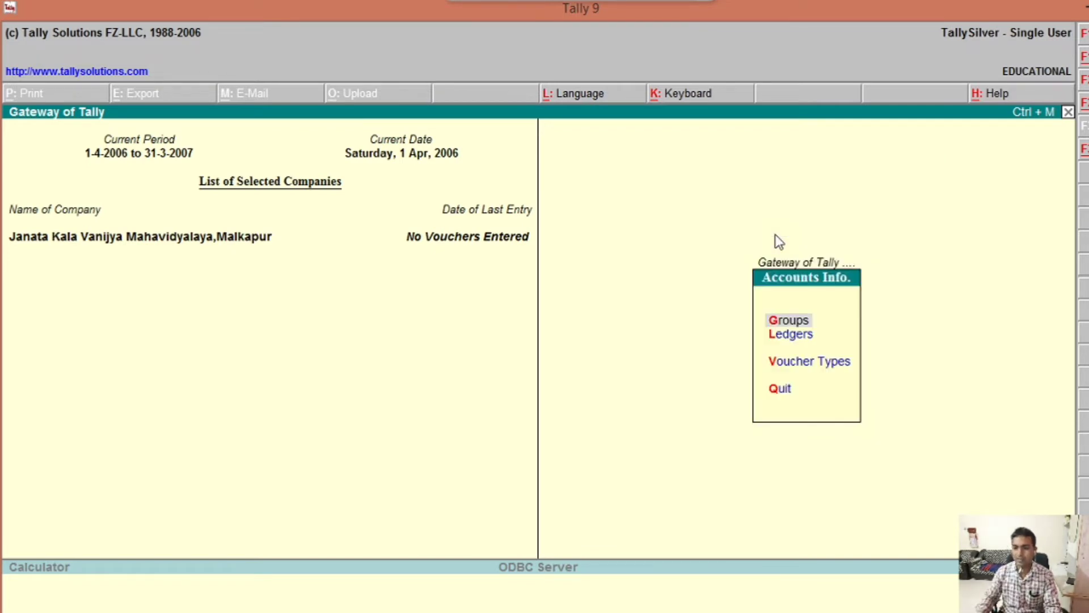
pyautogui.press('Down')
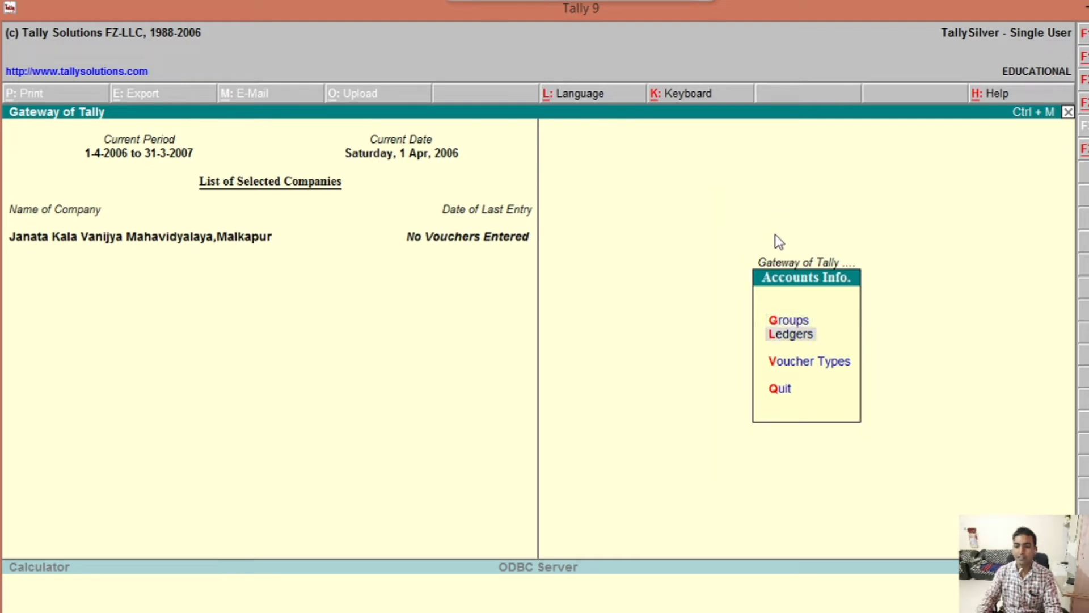
pyautogui.press('Up')
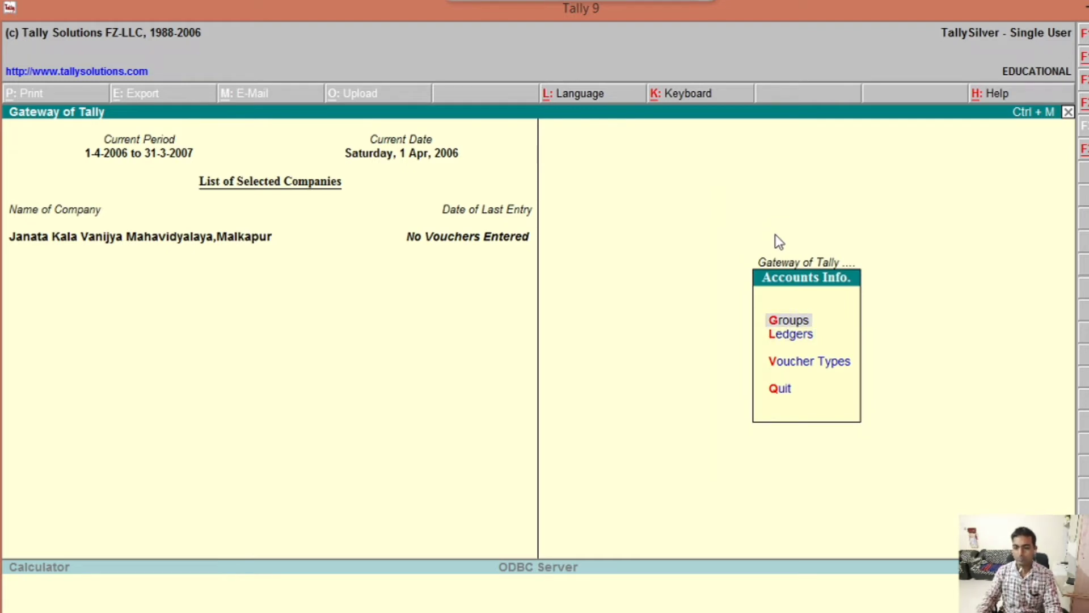
pyautogui.press('Return')
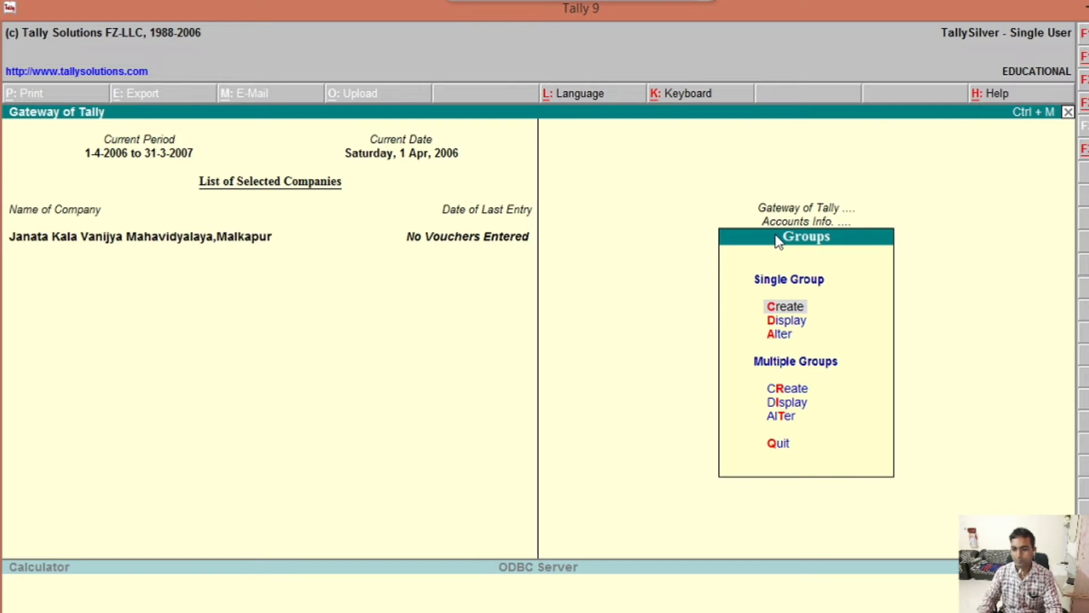
pyautogui.press('Down')
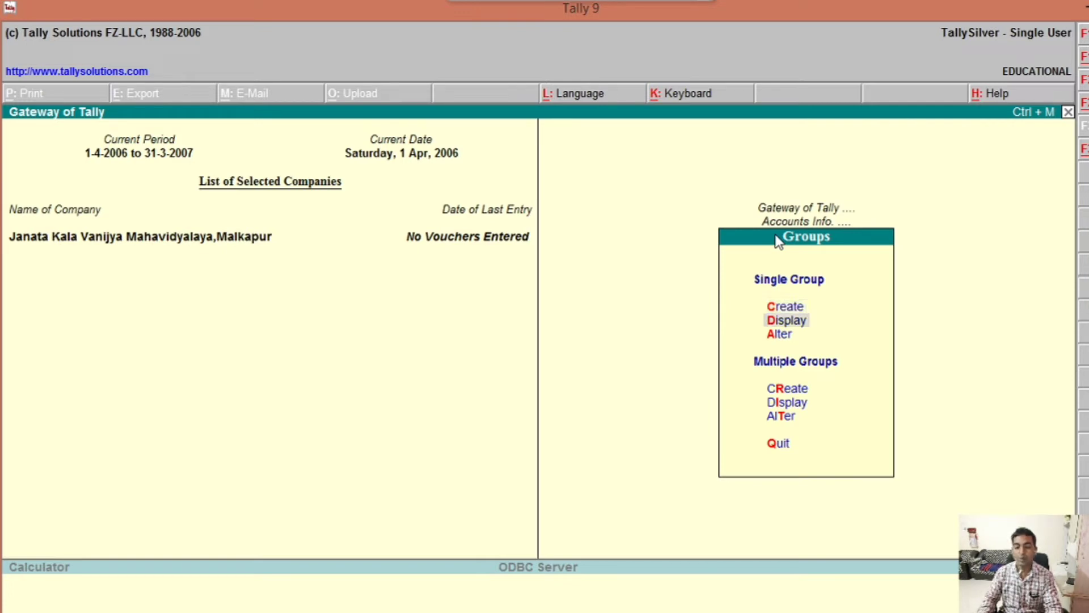
pyautogui.press('Return')
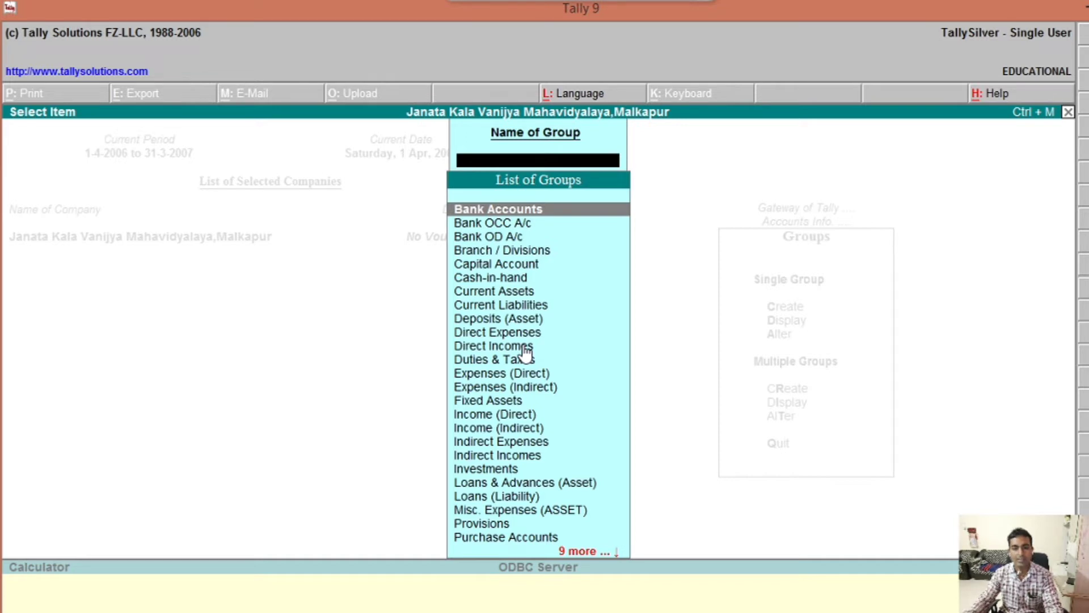
pyautogui.press('Escape')
pyautogui.press('Escape')
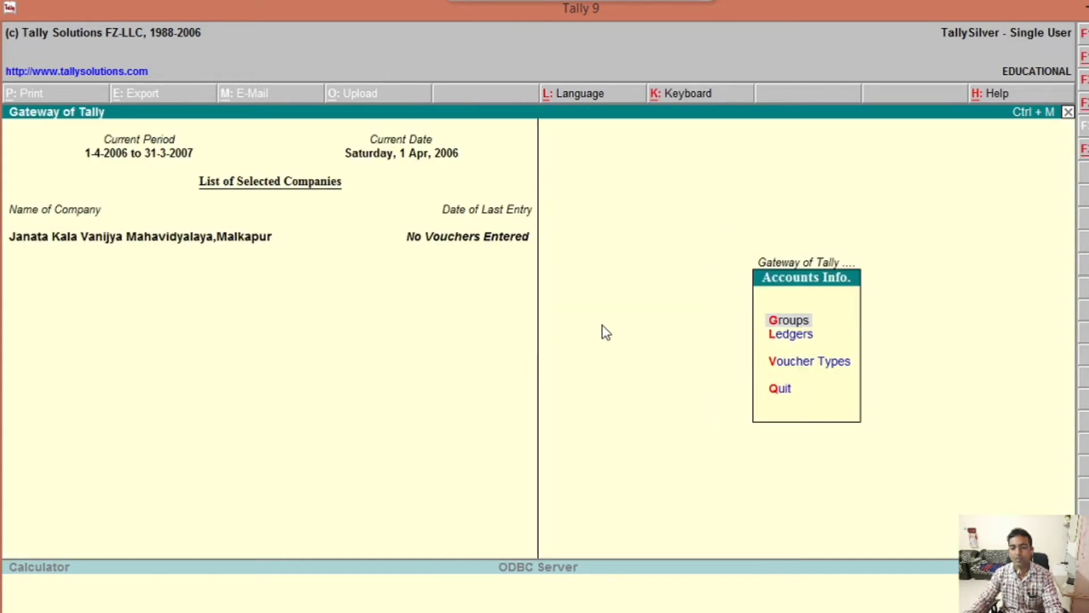
pyautogui.press('Escape')
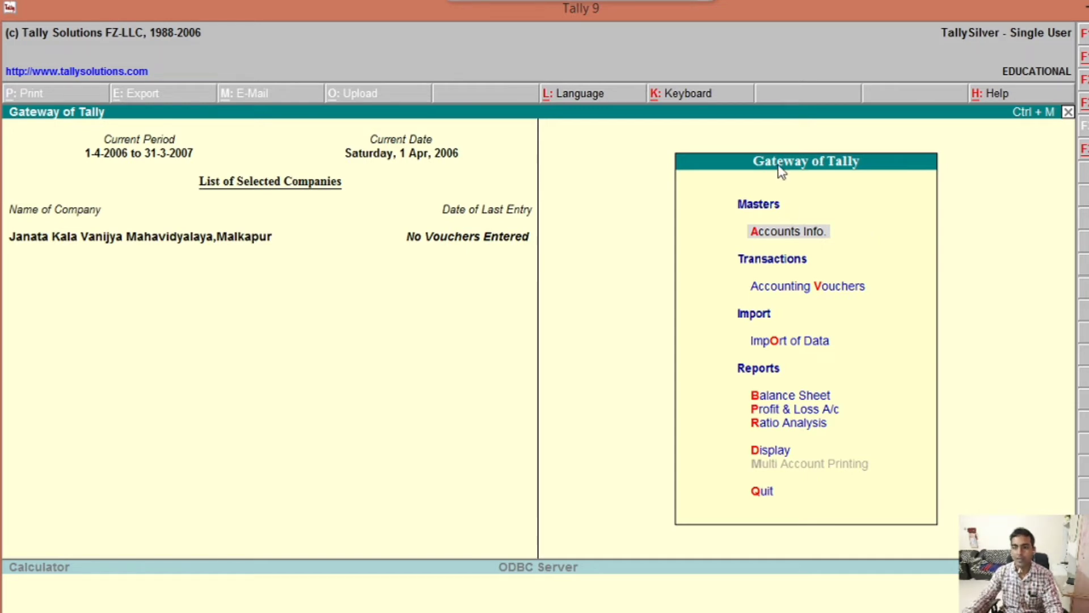
# Step: Go to Accounts Info. > Ledgers > Single Ledger Create for a blank ledger form
pyautogui.click(802, 242)
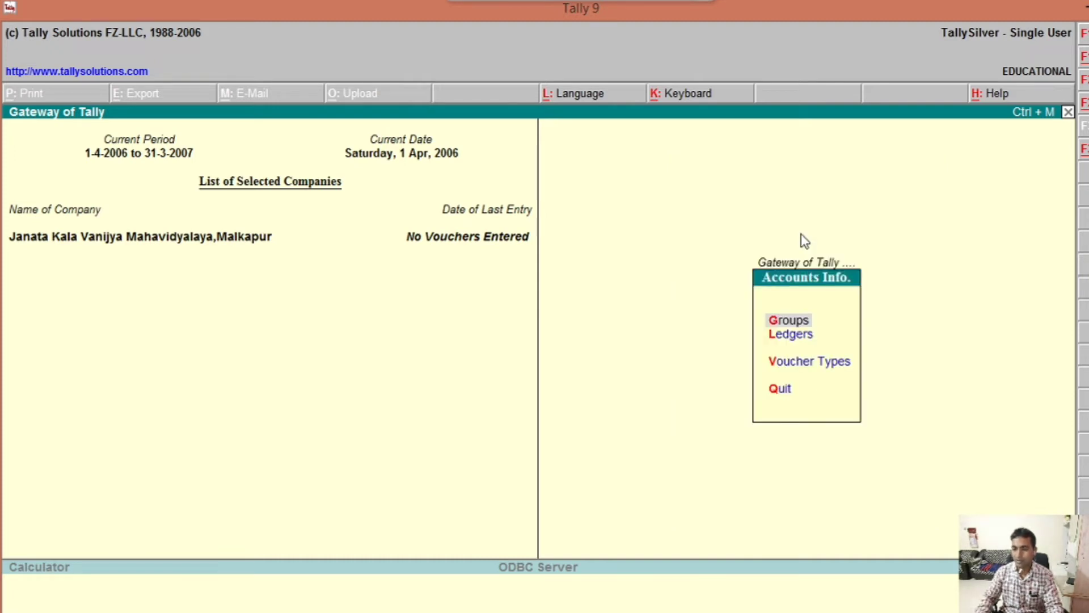
pyautogui.press('Down')
pyautogui.press('Return')
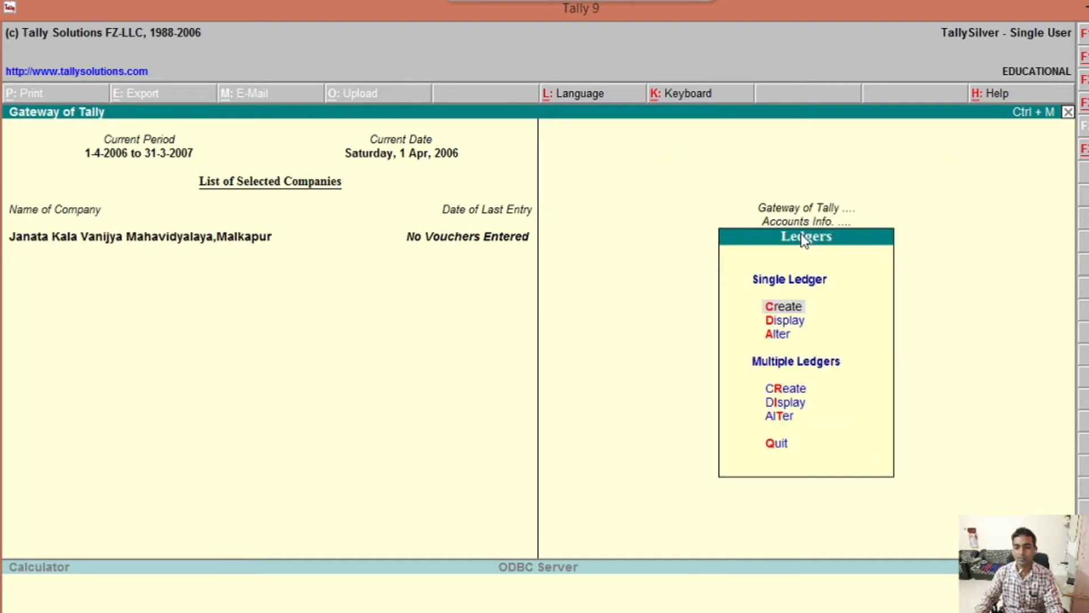
pyautogui.press('Return')
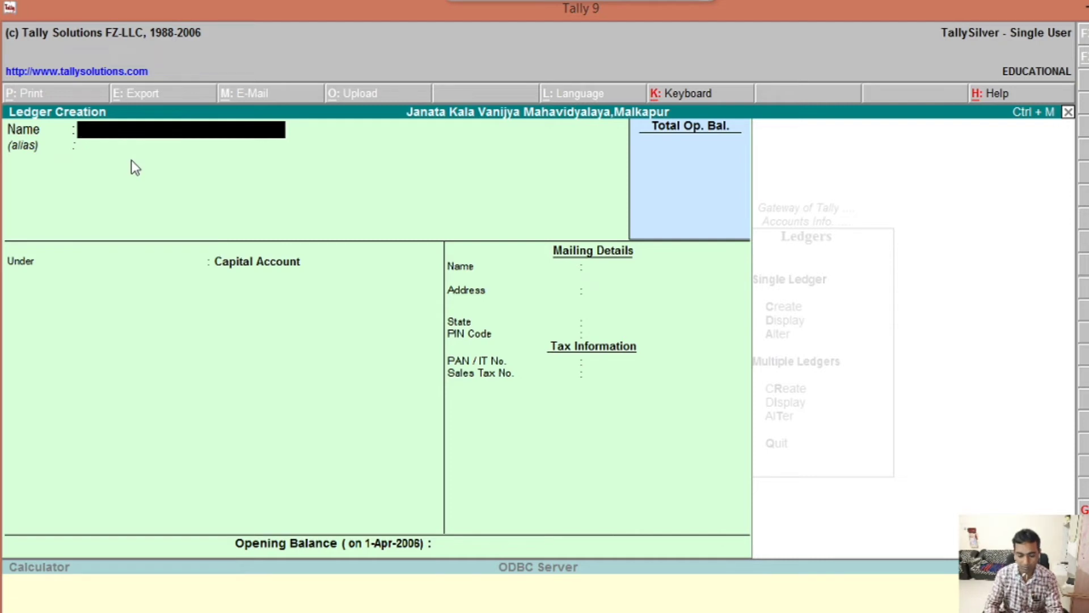
# Step: Enter SBI Account as the ledger name and skip the alias to reach the Under field
pyautogui.write('SBI')
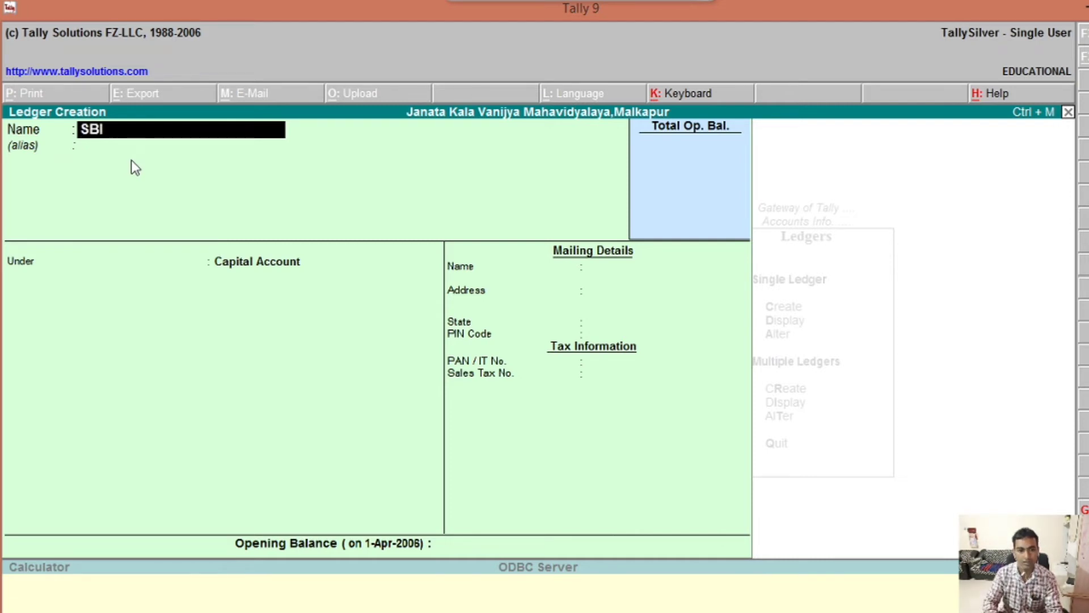
pyautogui.write(' A')
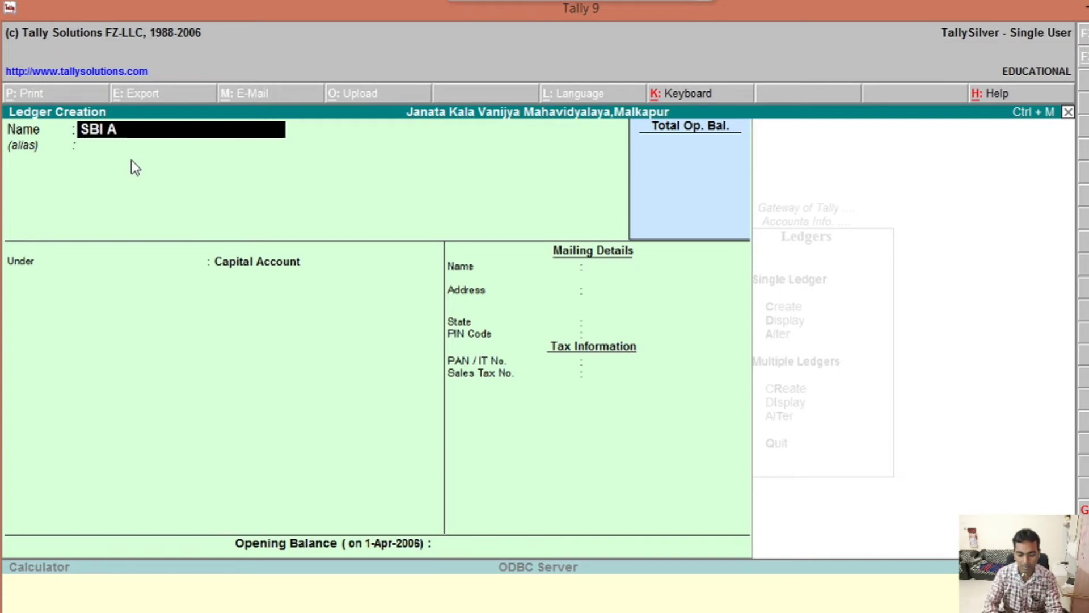
pyautogui.write('ccount')
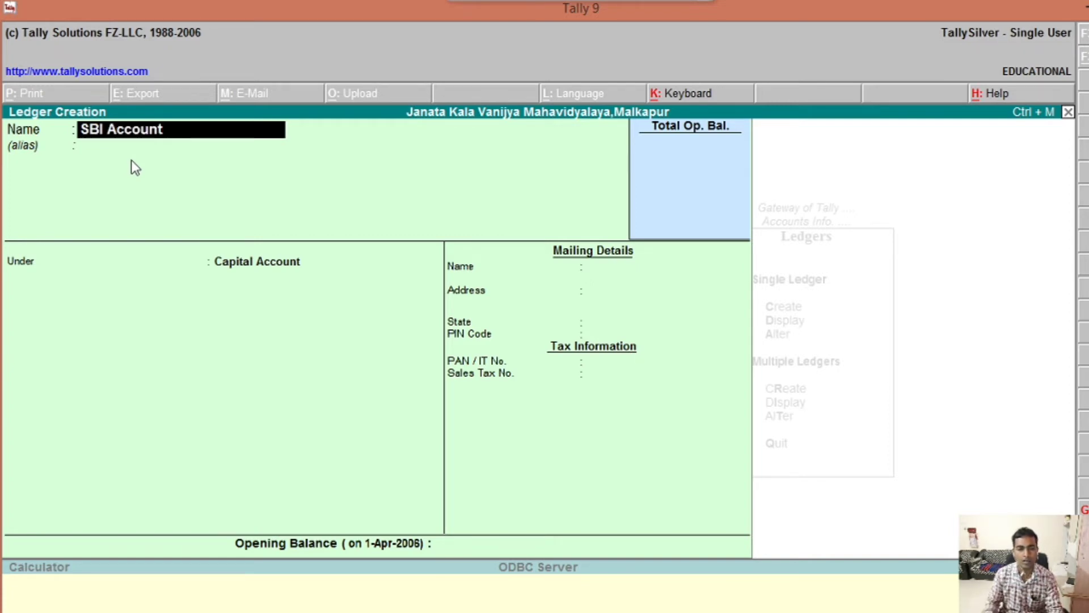
pyautogui.press('Return')
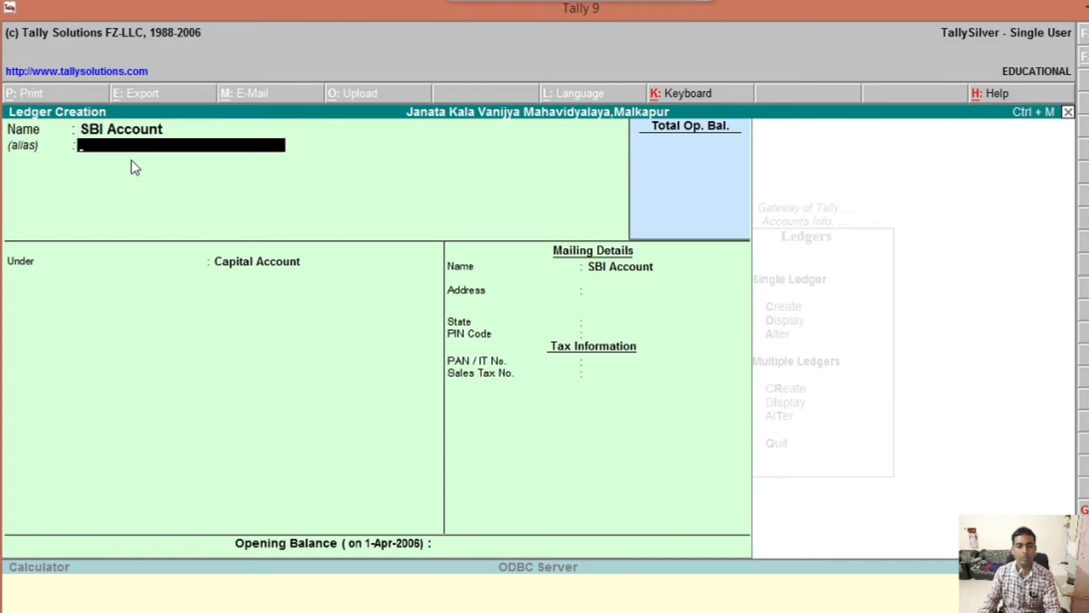
pyautogui.press('Return')
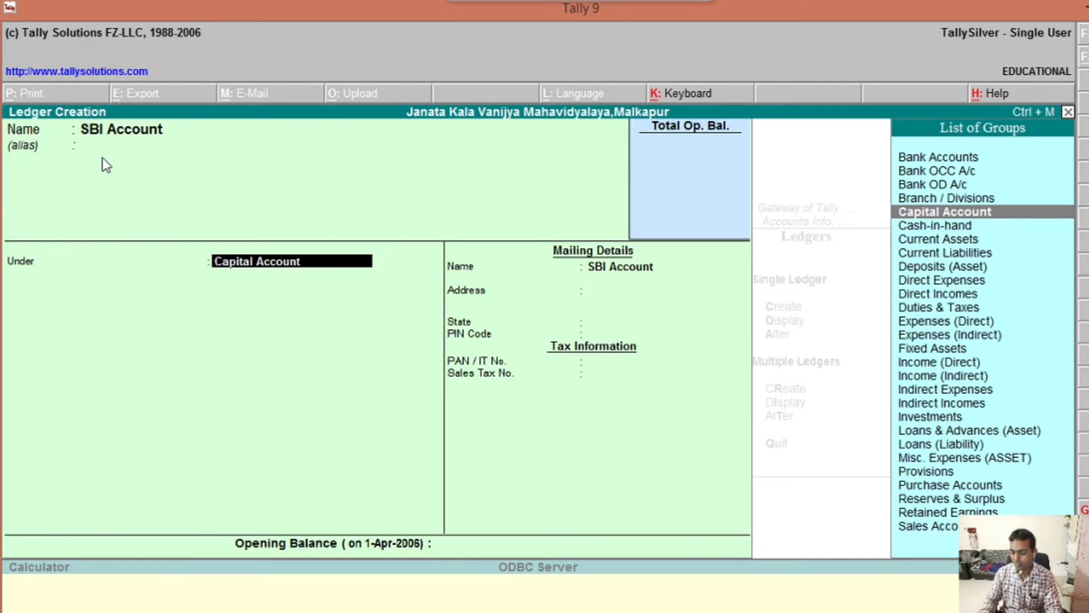
# Step: Place SBI Account under Bank Accounts, keeping the 1-Apr-2006 reconciliation date and mailing name
pyautogui.press('Up')
pyautogui.press('Up')
pyautogui.press('Up')
pyautogui.press('Up')
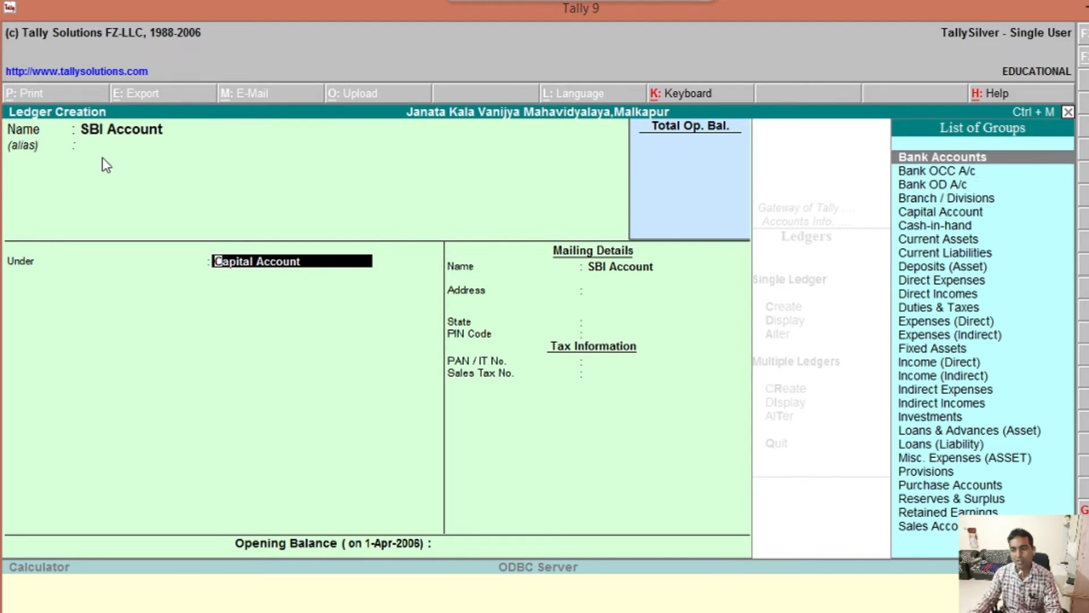
pyautogui.press('Return')
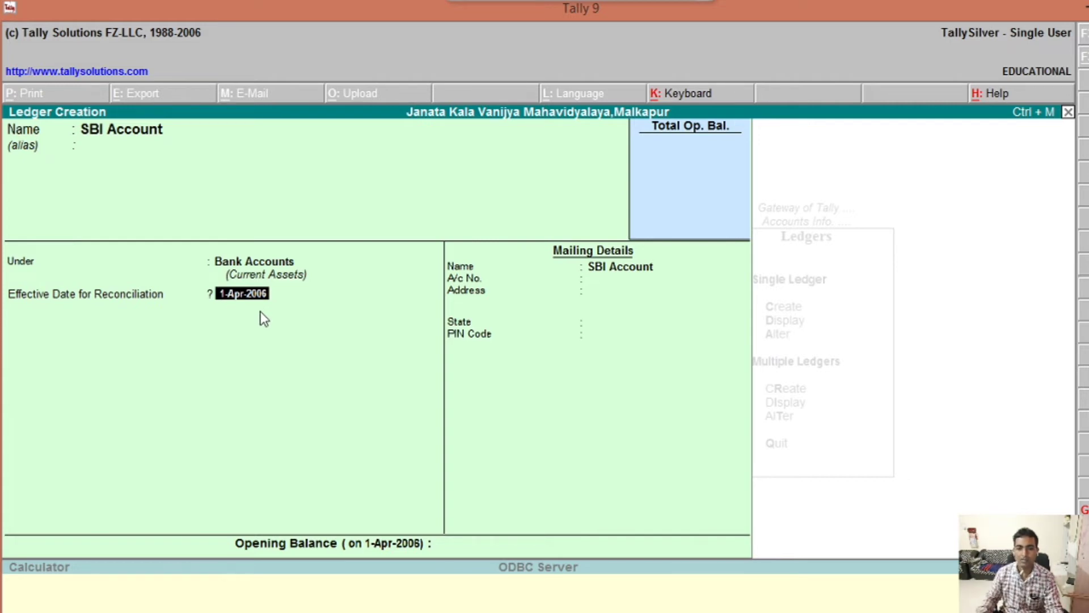
pyautogui.press('Return')
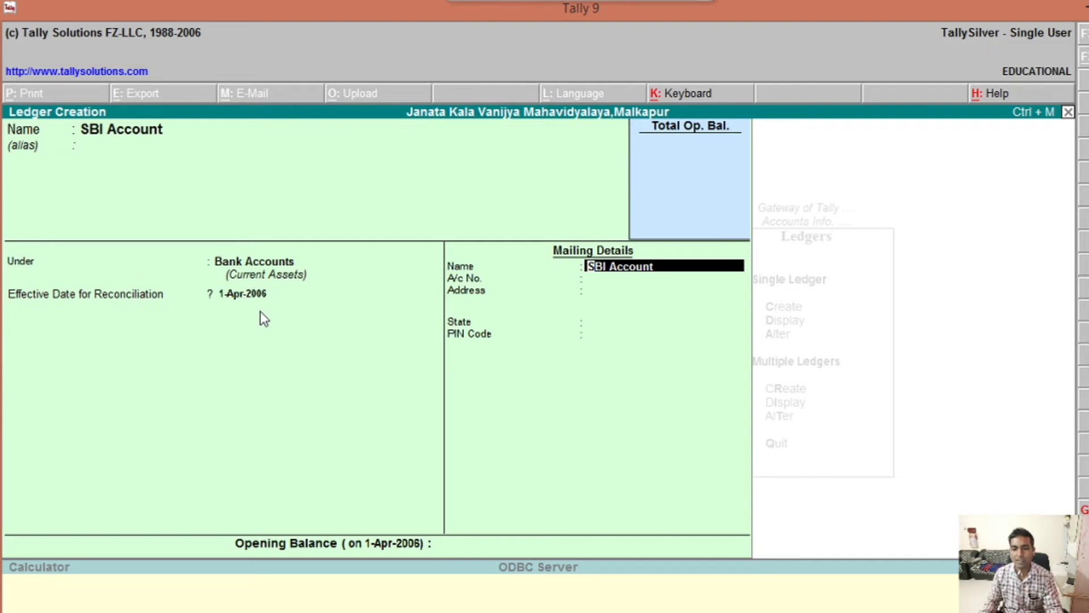
pyautogui.press('Return')
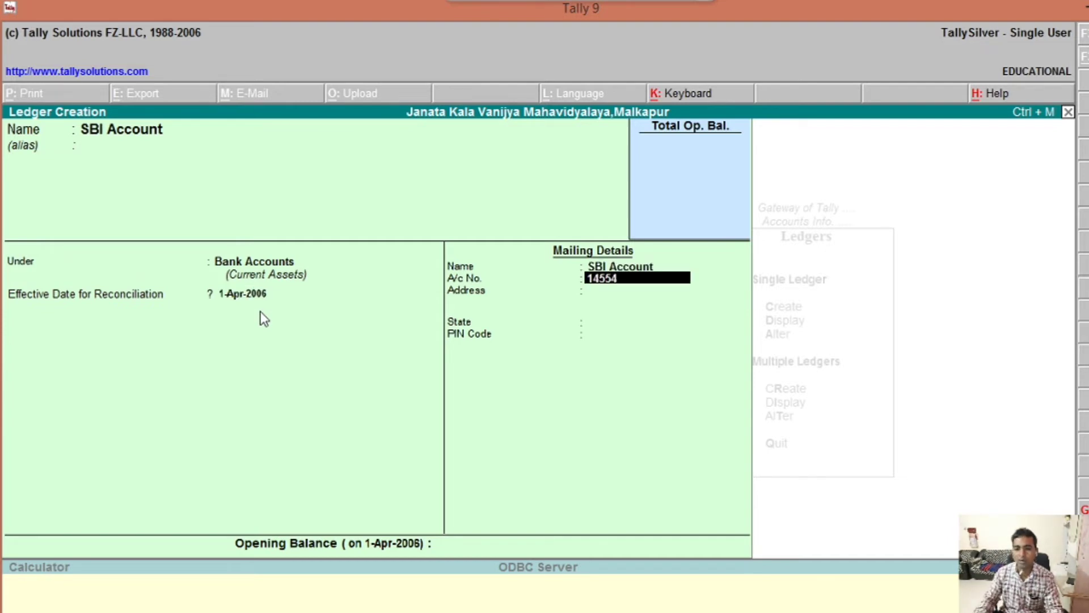
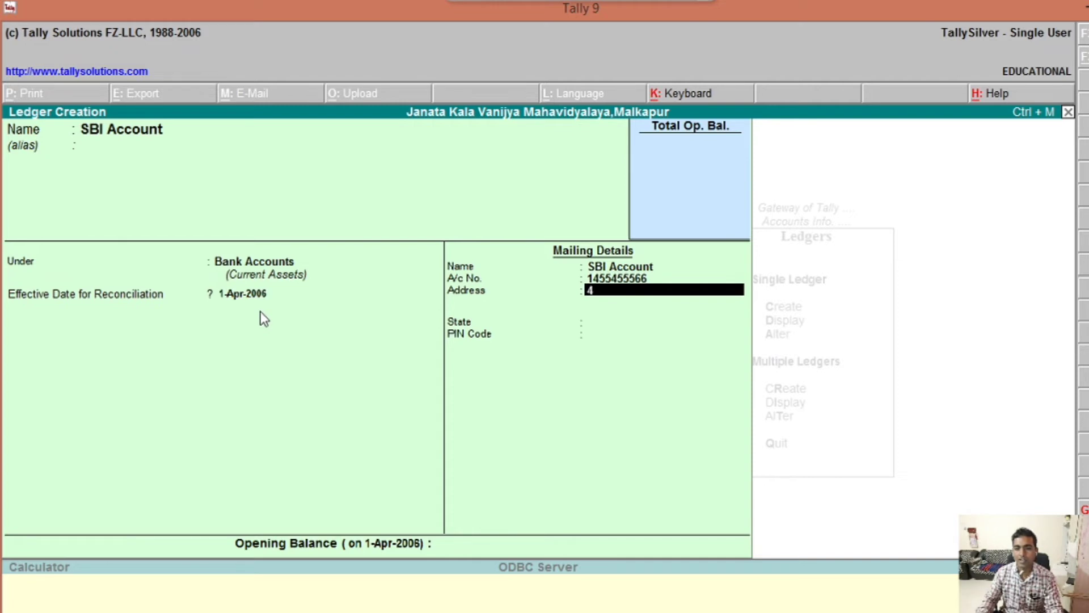
# Step: Enter the bank account number and the ledger's mailing address
pyautogui.write('jfchj')
pyautogui.press('BackSpace')
pyautogui.press('BackSpace')
pyautogui.press('BackSpace')
pyautogui.press('BackSpace')
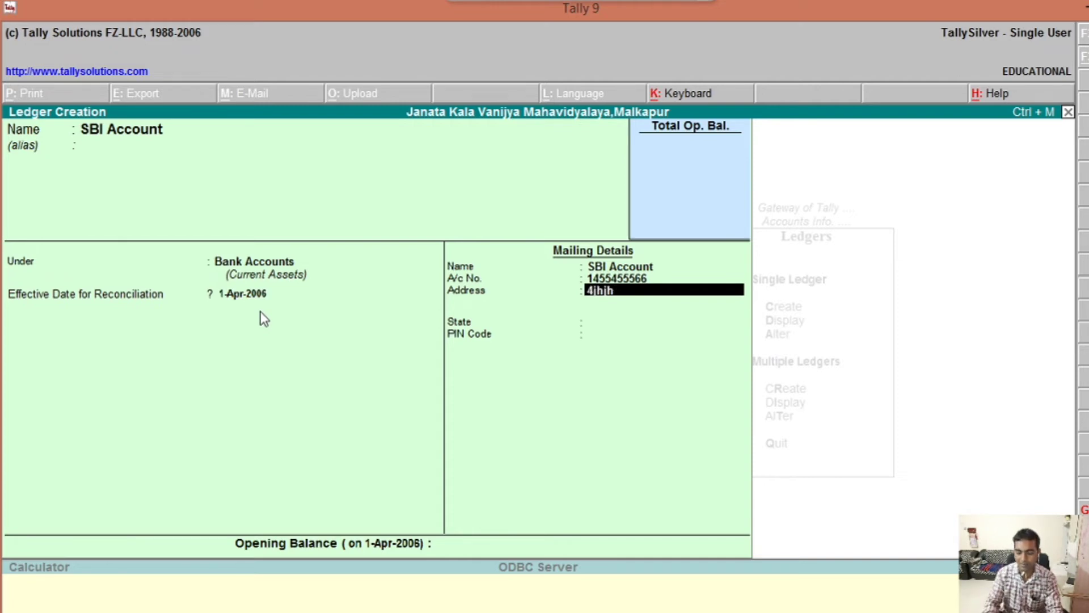
pyautogui.press('BackSpace')
pyautogui.press('BackSpace')
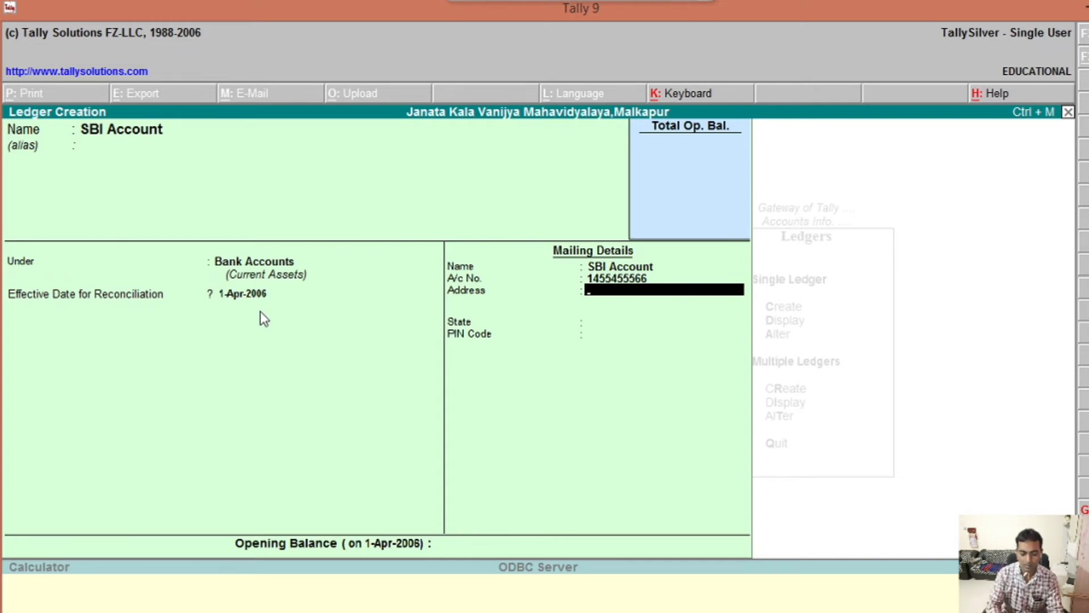
pyautogui.write('Near')
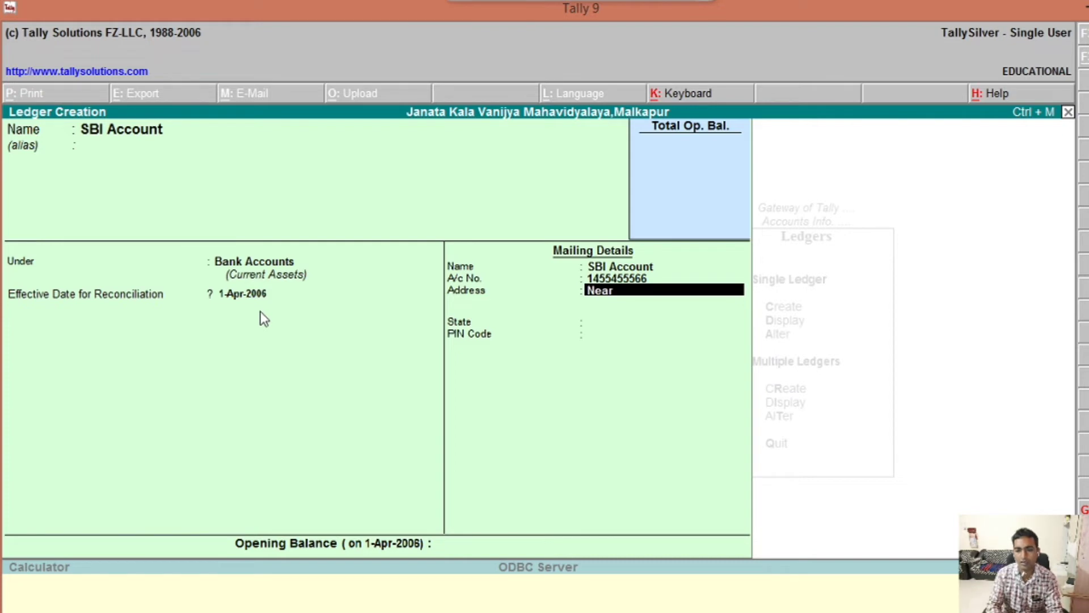
pyautogui.write(' f')
pyautogui.press('BackSpace')
pyautogui.write('o')
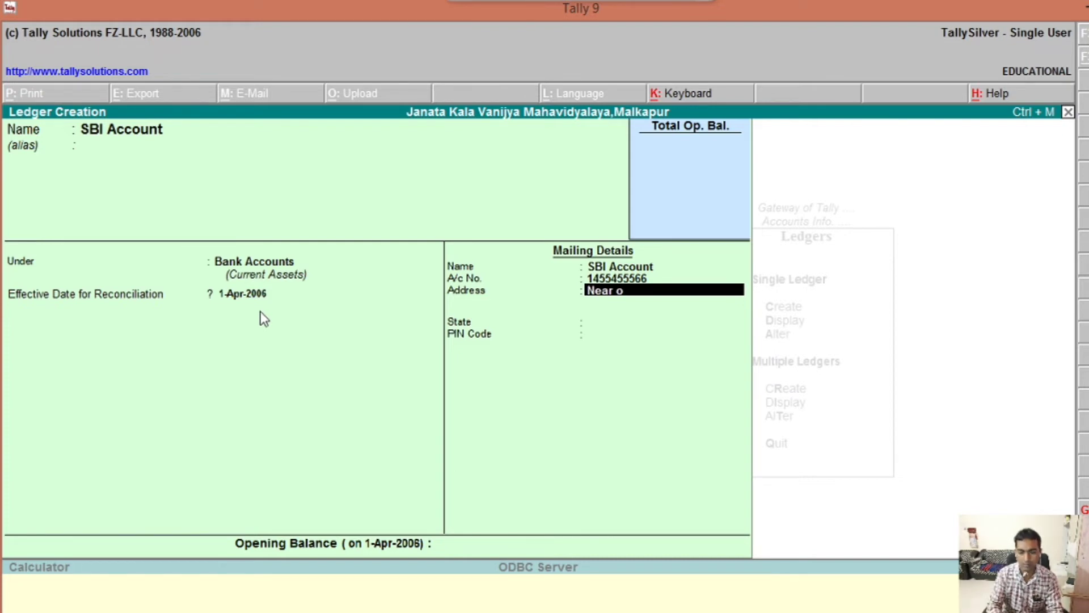
pyautogui.write('f')
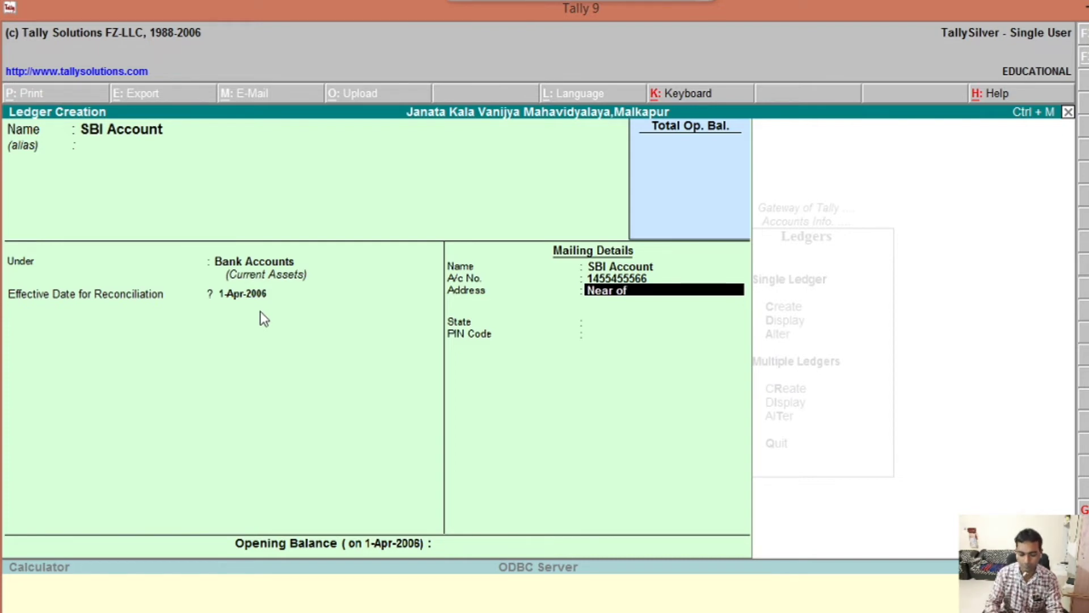
pyautogui.write(' Hanu')
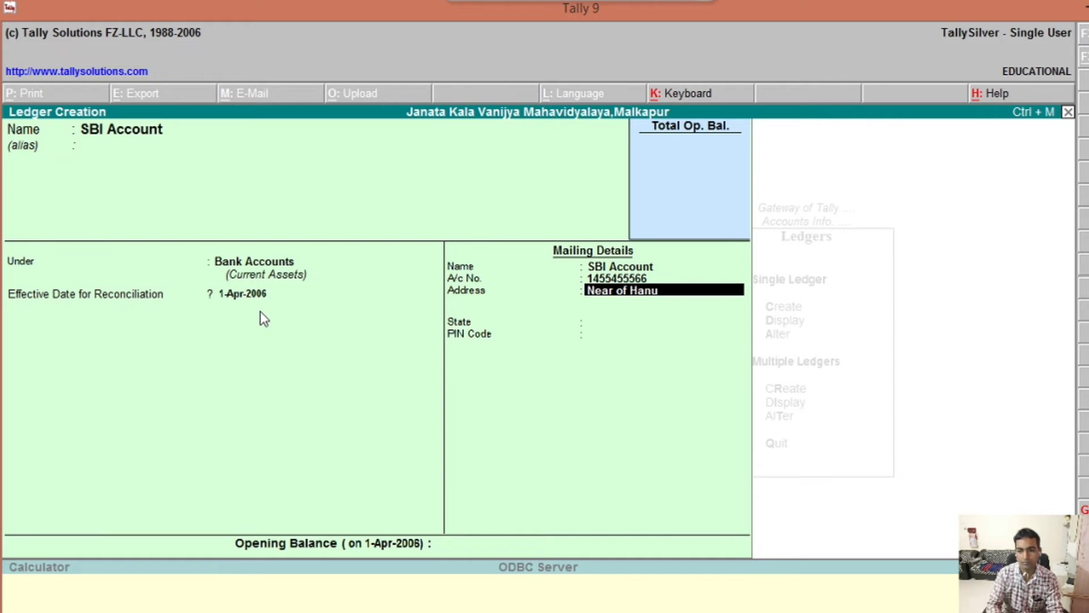
pyautogui.write('man Nagar')
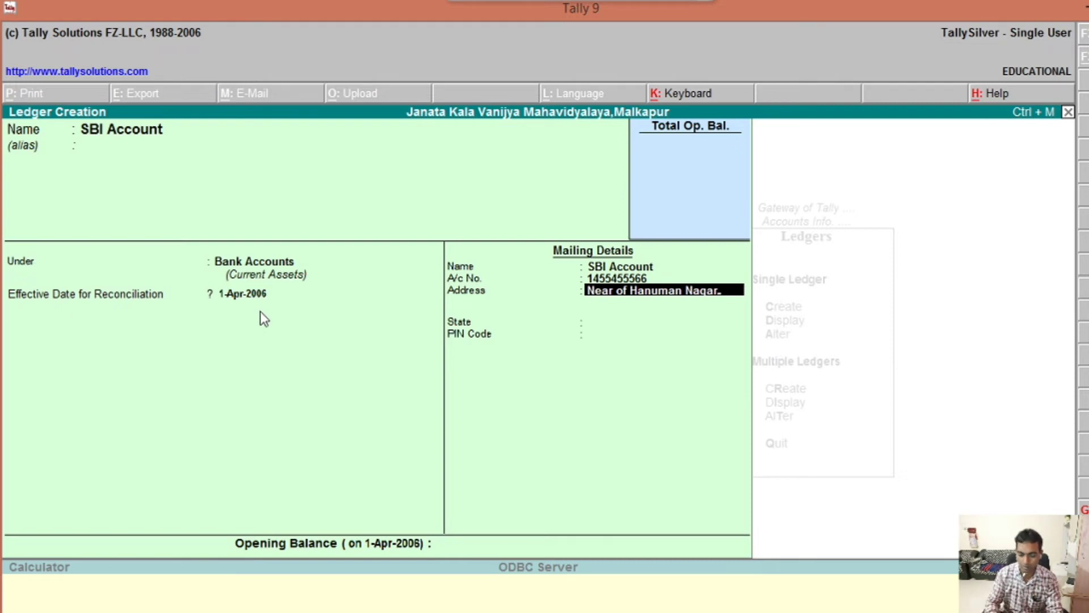
pyautogui.write(',Malkap')
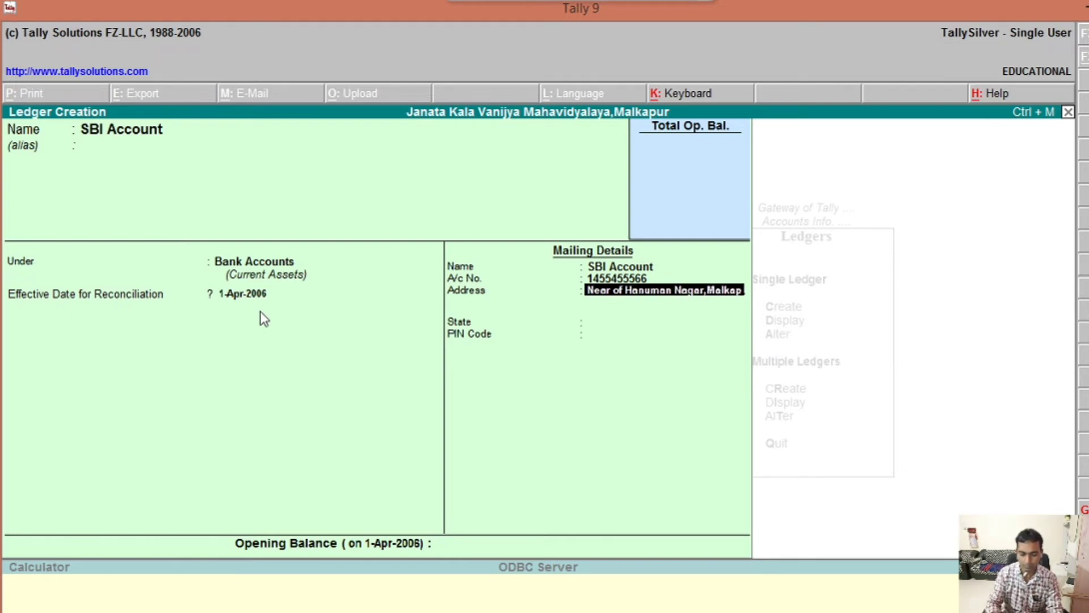
pyautogui.write('ur')
pyautogui.press('Return')
pyautogui.press('Return')
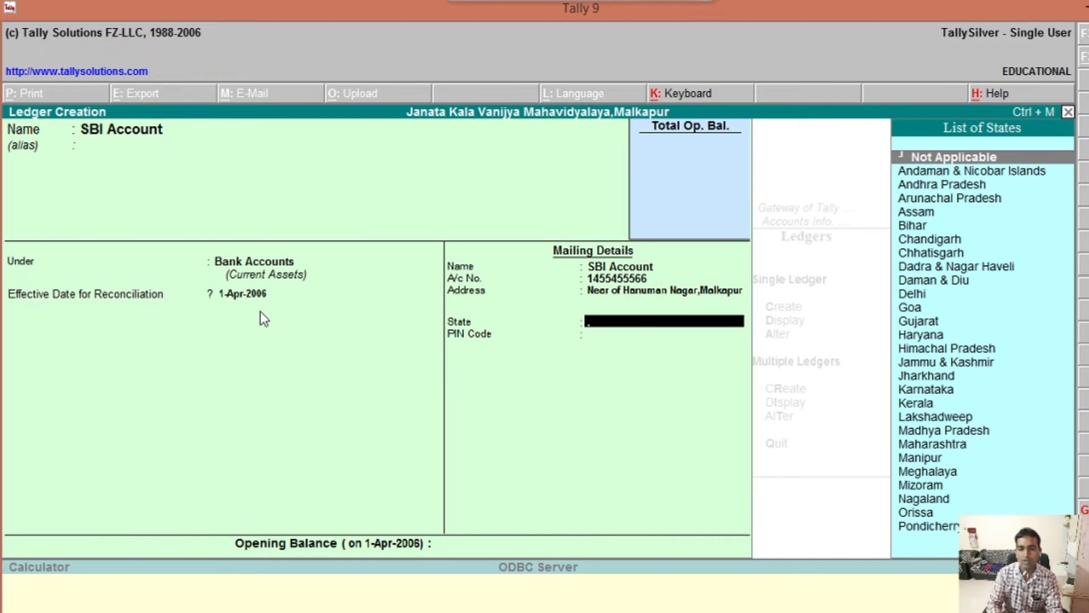
# Step: Set the state to Maharashtra and enter the PIN code
pyautogui.write('M')
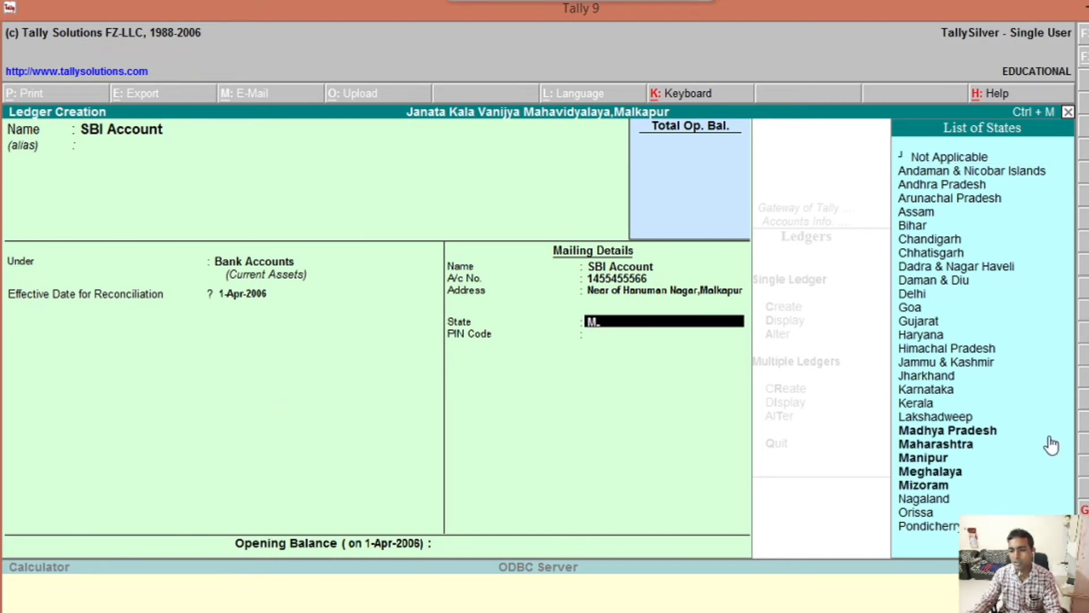
pyautogui.click(972, 445)
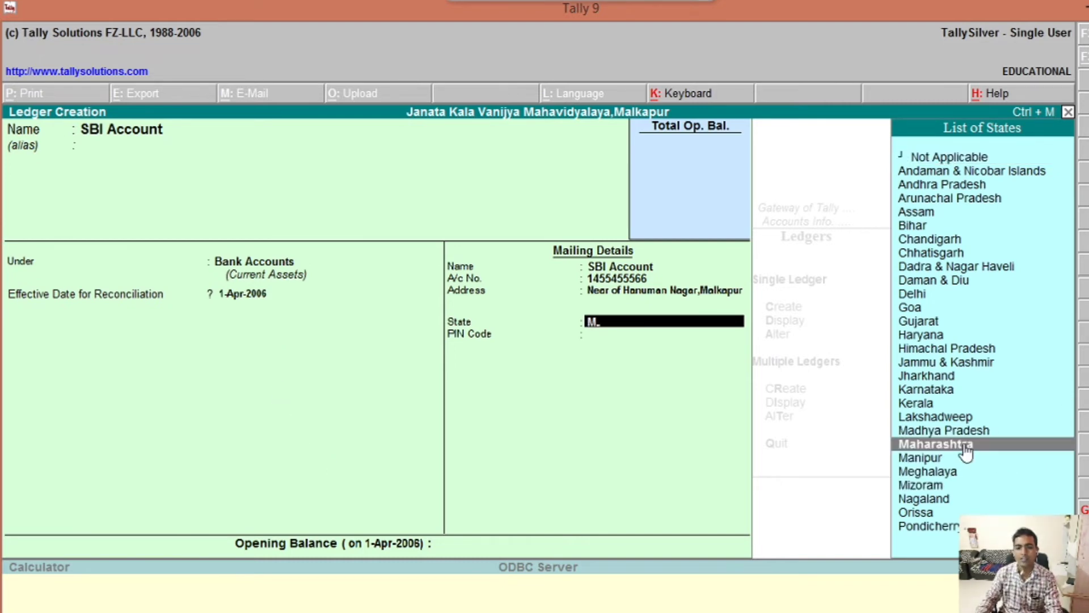
pyautogui.click(965, 445)
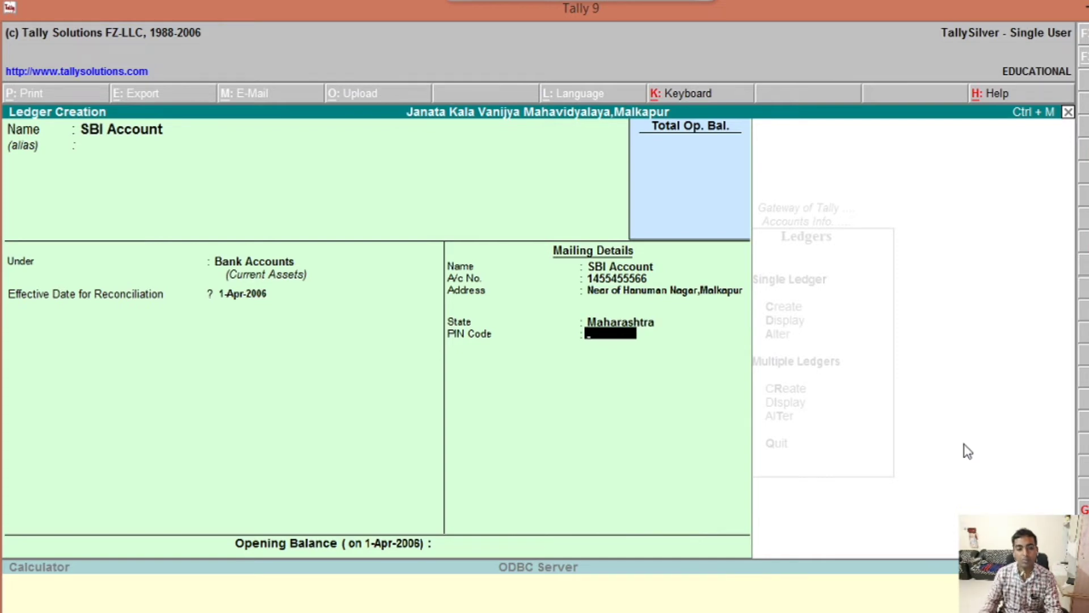
pyautogui.write('44')
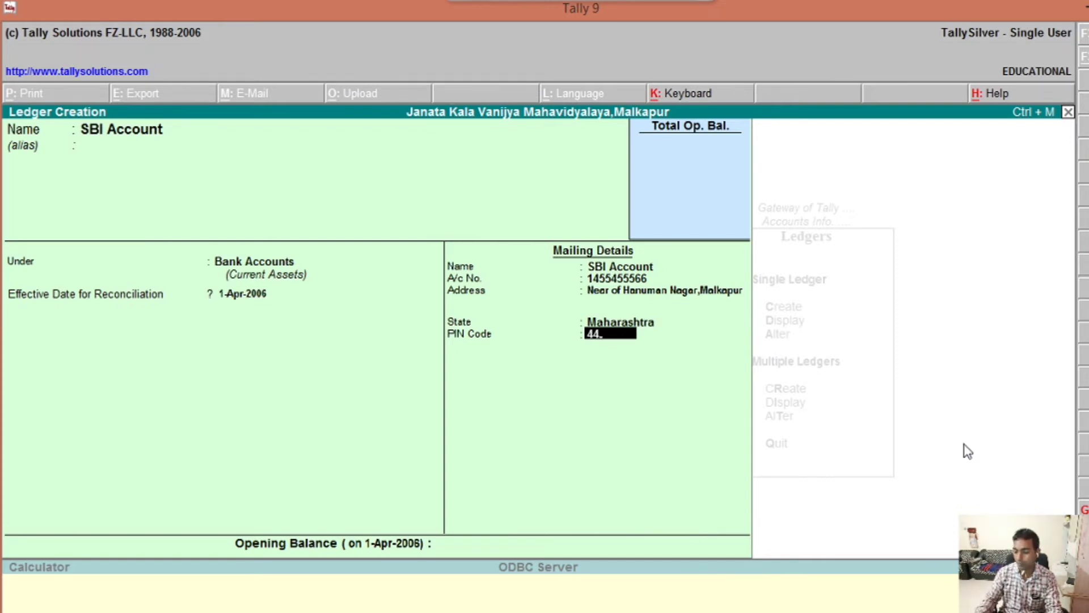
pyautogui.write('3101')
pyautogui.press('Return')
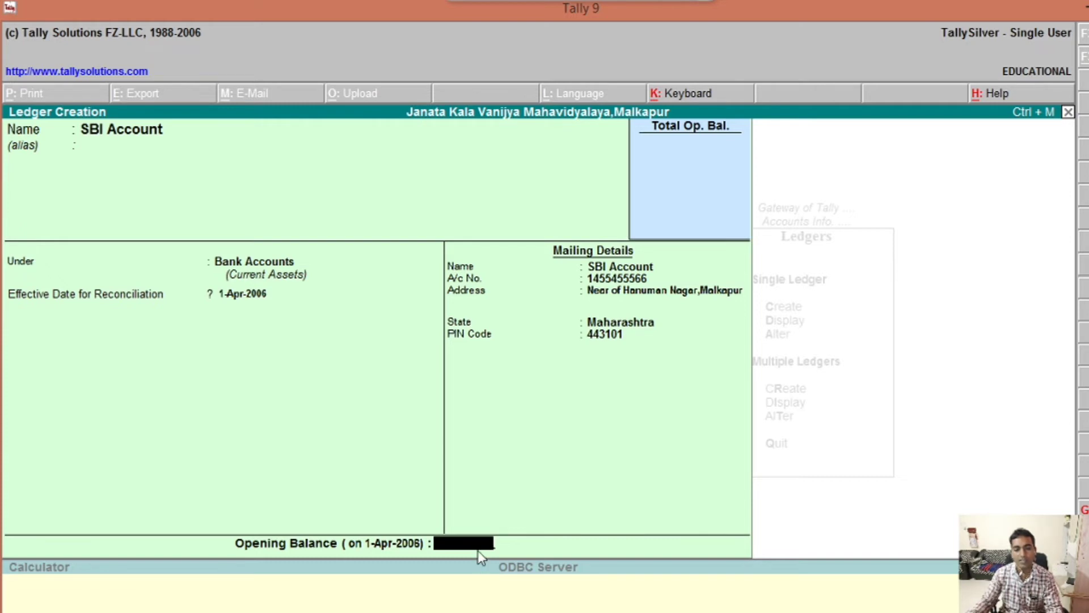
# Step: Enter a 2,00,000 Dr opening balance for SBI Account and accept the ledger
pyautogui.write('200000')
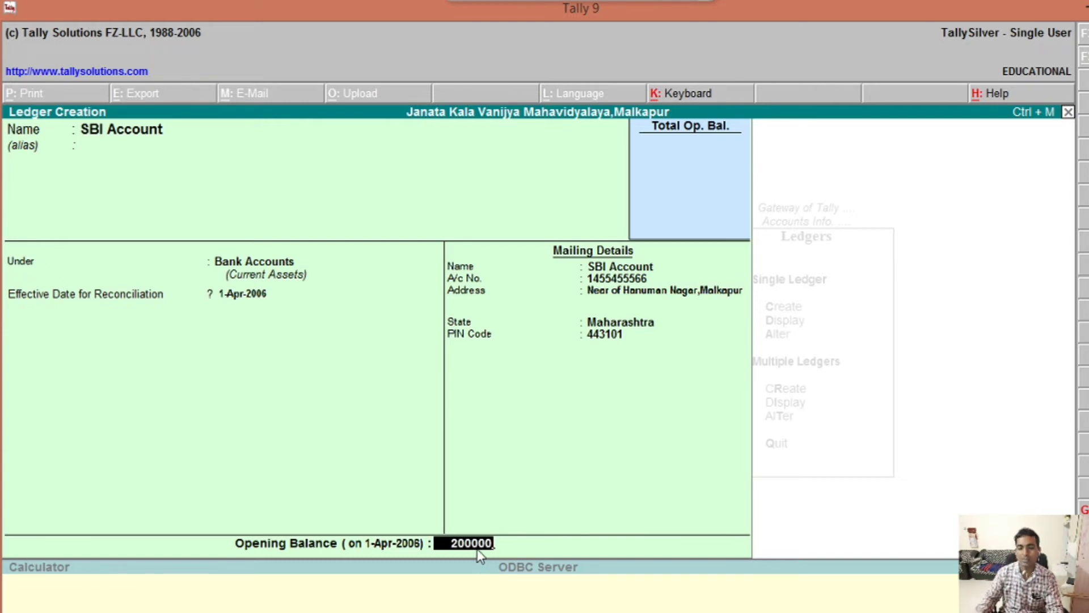
pyautogui.press('Return')
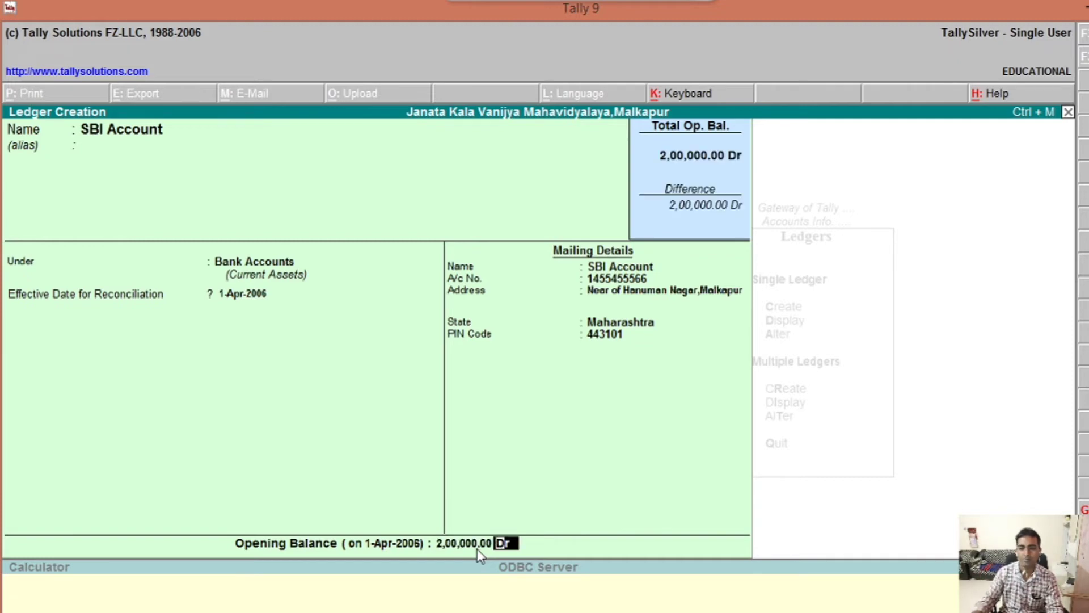
pyautogui.press('Return')
pyautogui.press('Return')
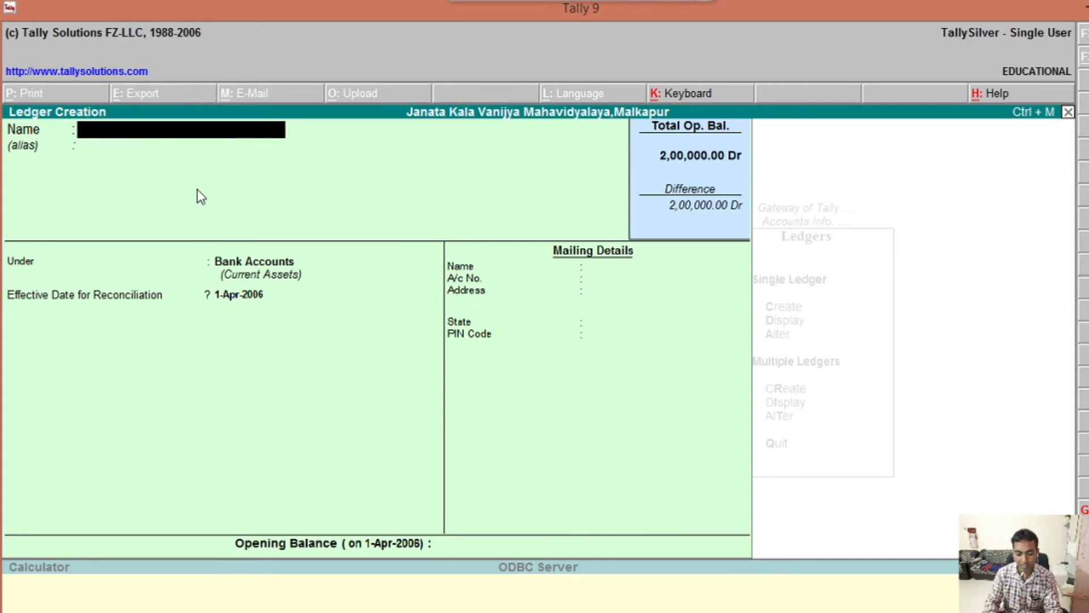
# Step: Name the new ledger Xyz Capital A/c and place it under Capital Account
pyautogui.write('Capit')
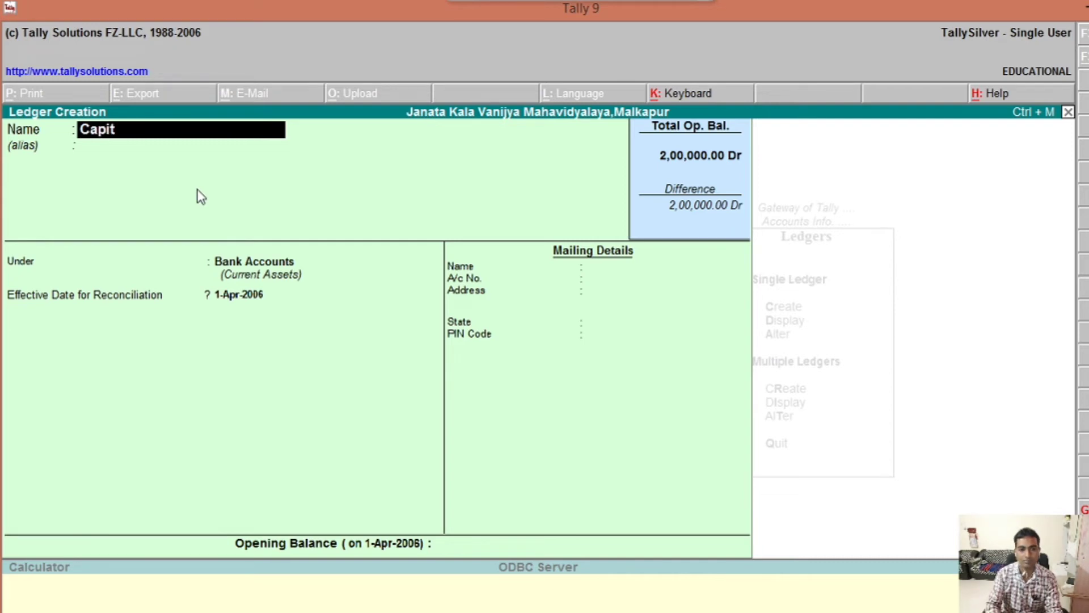
pyautogui.write('al')
pyautogui.press('BackSpace')
pyautogui.press('BackSpace')
pyautogui.press('BackSpace')
pyautogui.press('BackSpace')
pyautogui.press('BackSpace')
pyautogui.press('BackSpace')
pyautogui.press('BackSpace')
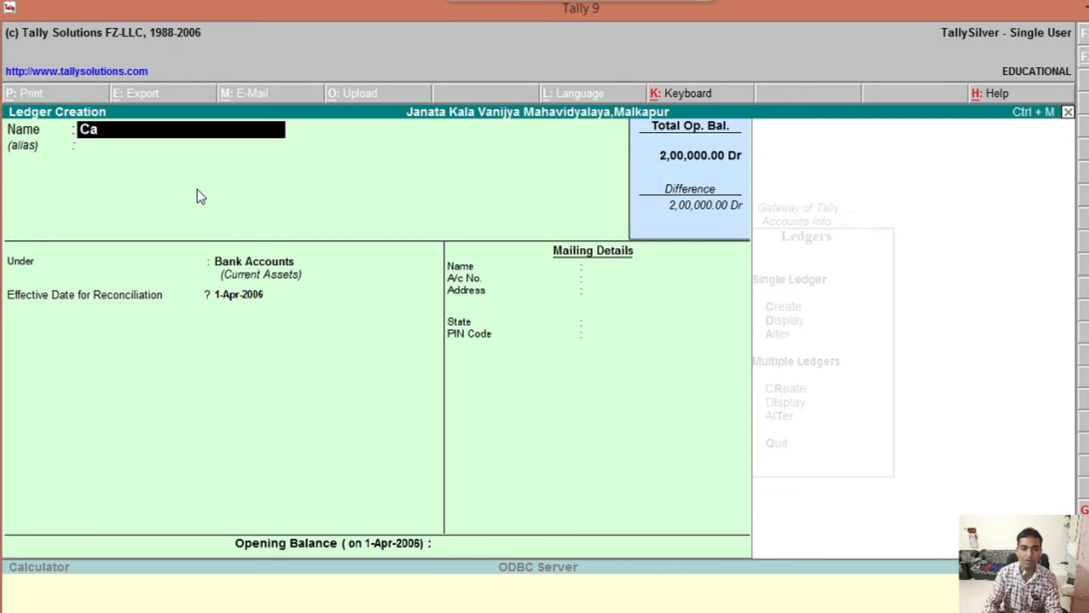
pyautogui.write('X')
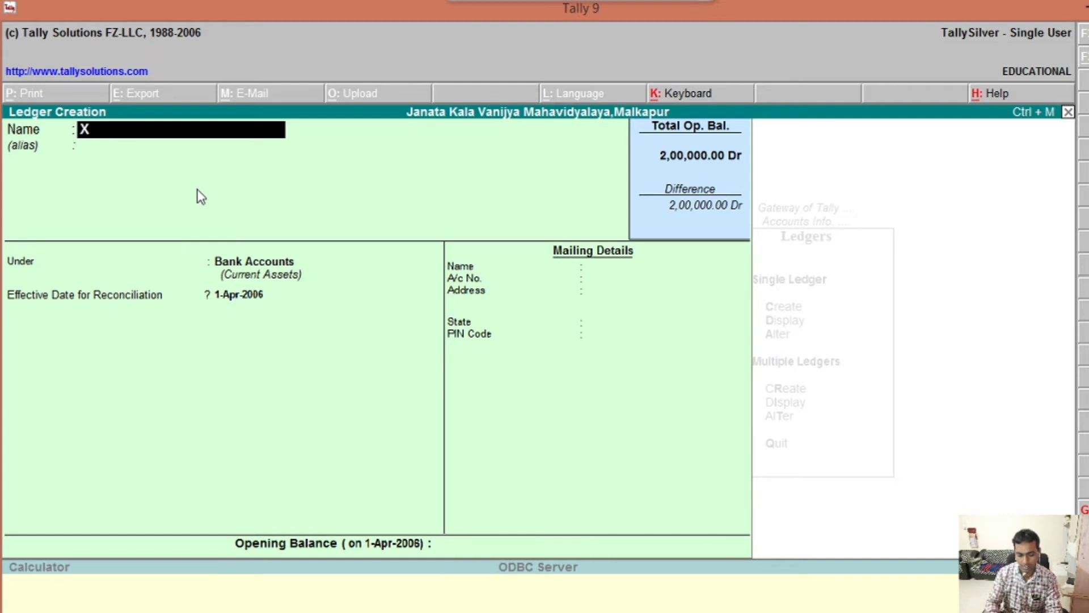
pyautogui.write('yx')
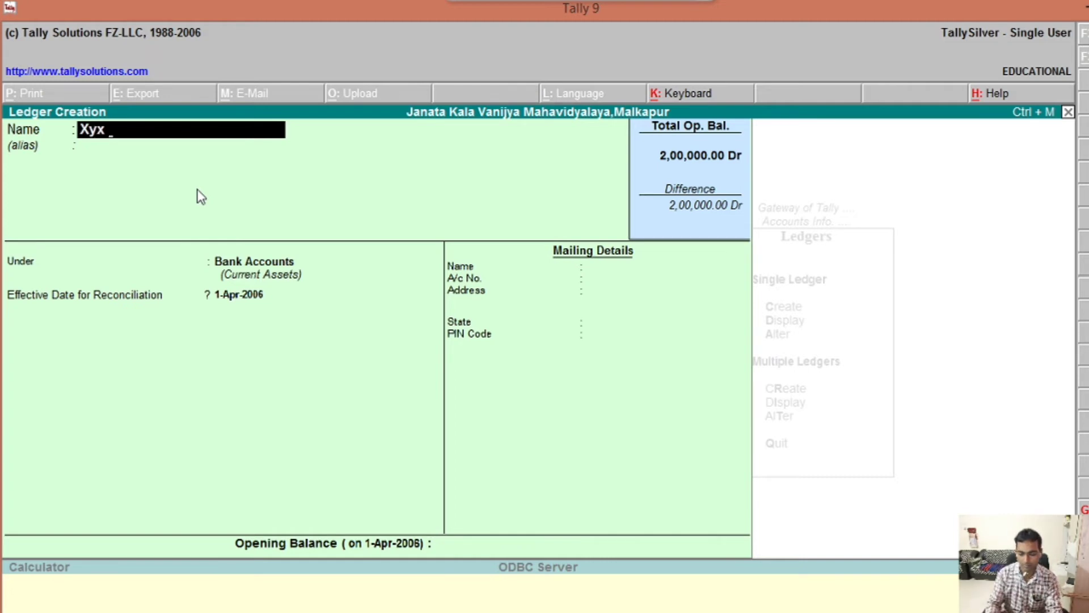
pyautogui.press('BackSpace')
pyautogui.write('z Capi')
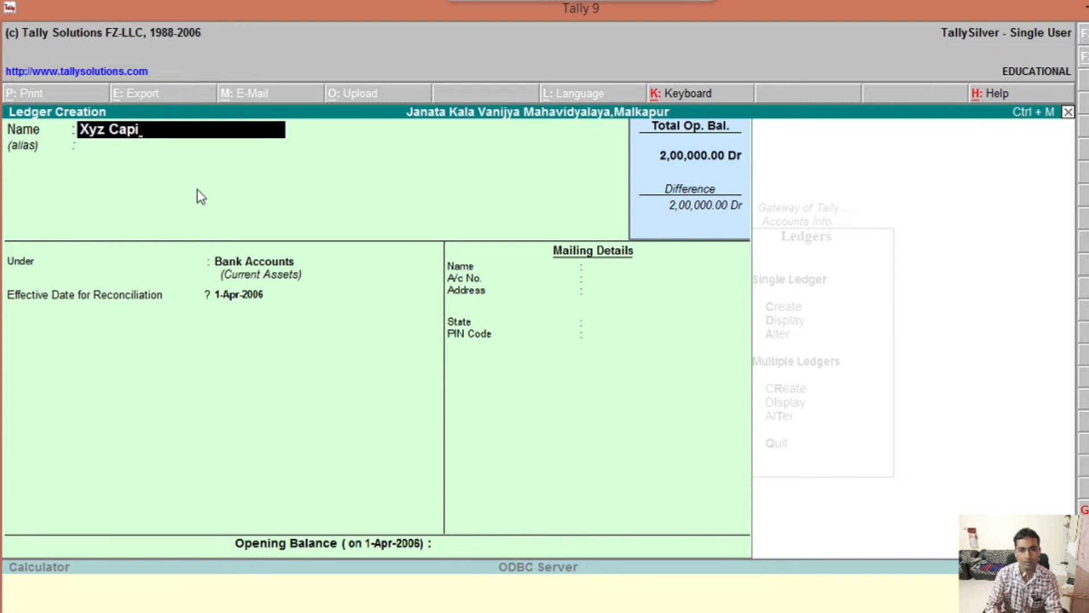
pyautogui.write('tal A')
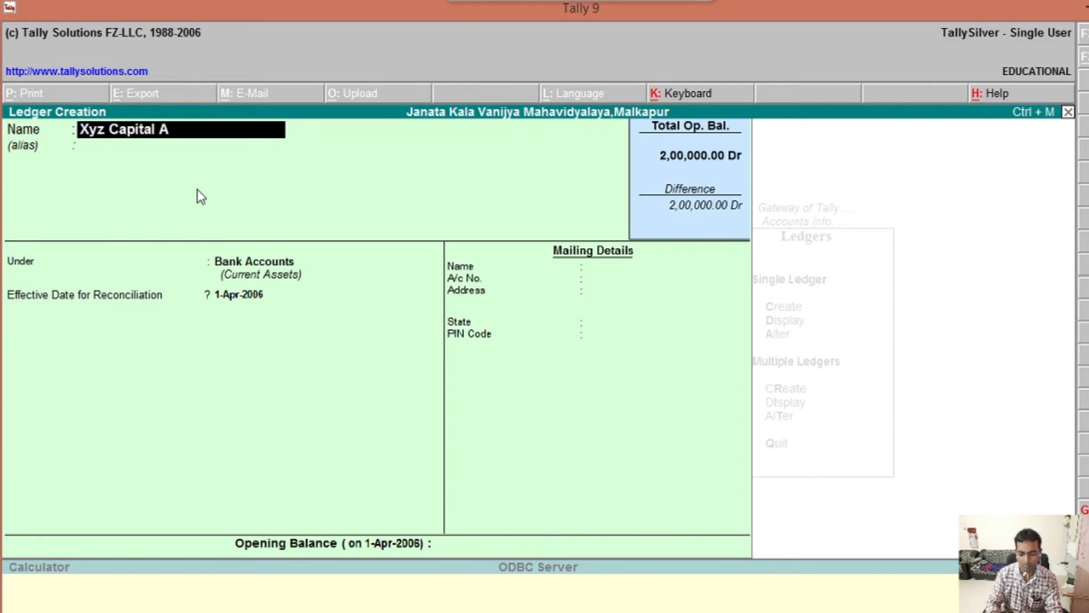
pyautogui.write('/c')
pyautogui.press('Return')
pyautogui.press('Return')
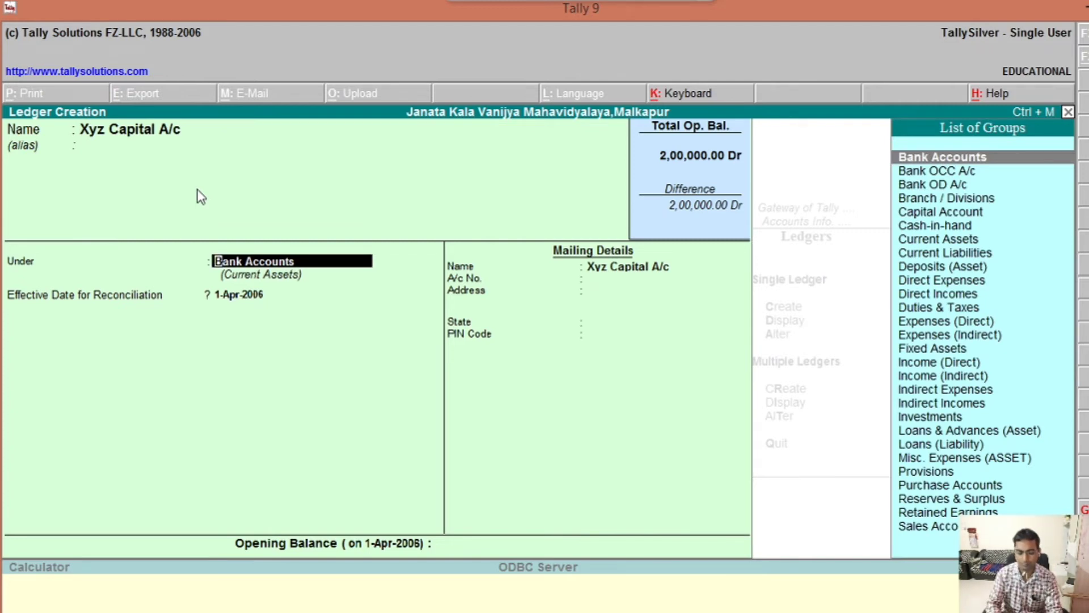
pyautogui.write('C')
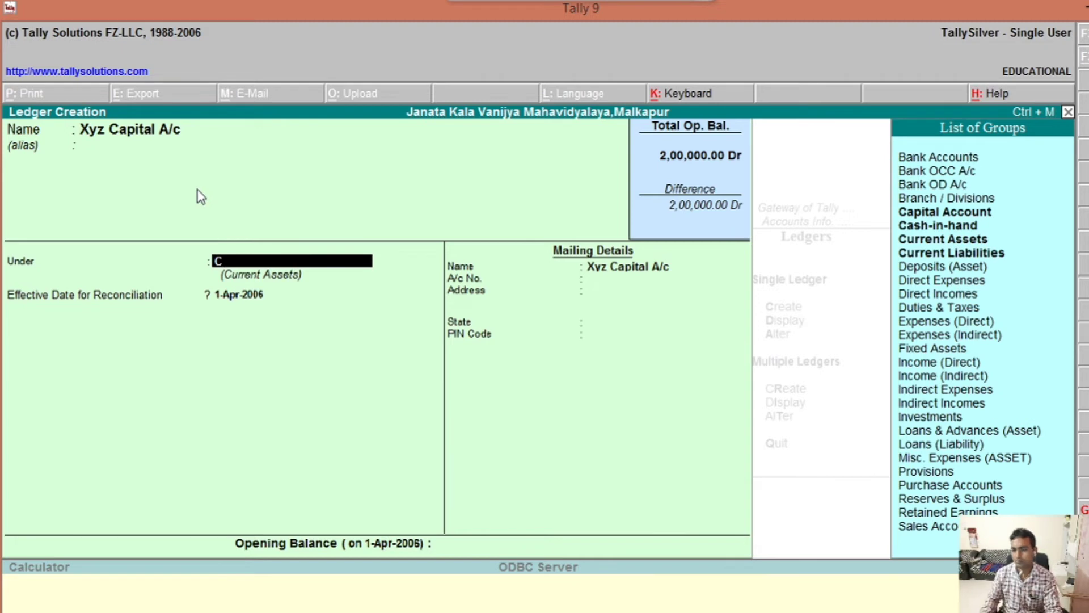
pyautogui.write('a')
pyautogui.press('Return')
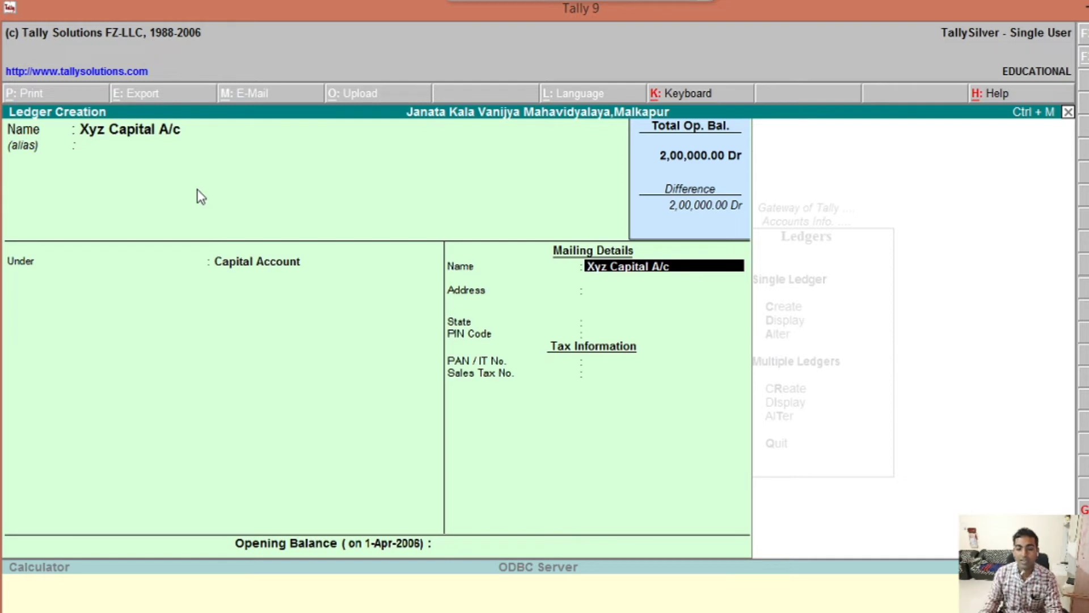
# Step: Keep the mailing name, set the state to Maharashtra, and enter the PIN code
pyautogui.press('Return')
pyautogui.press('Return')
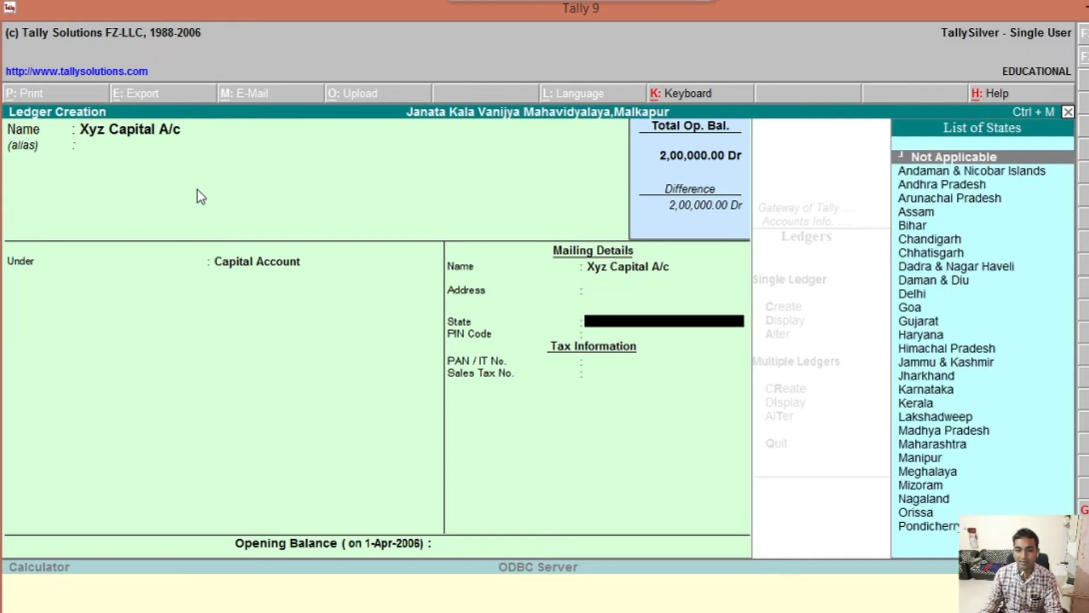
pyautogui.write('Ma')
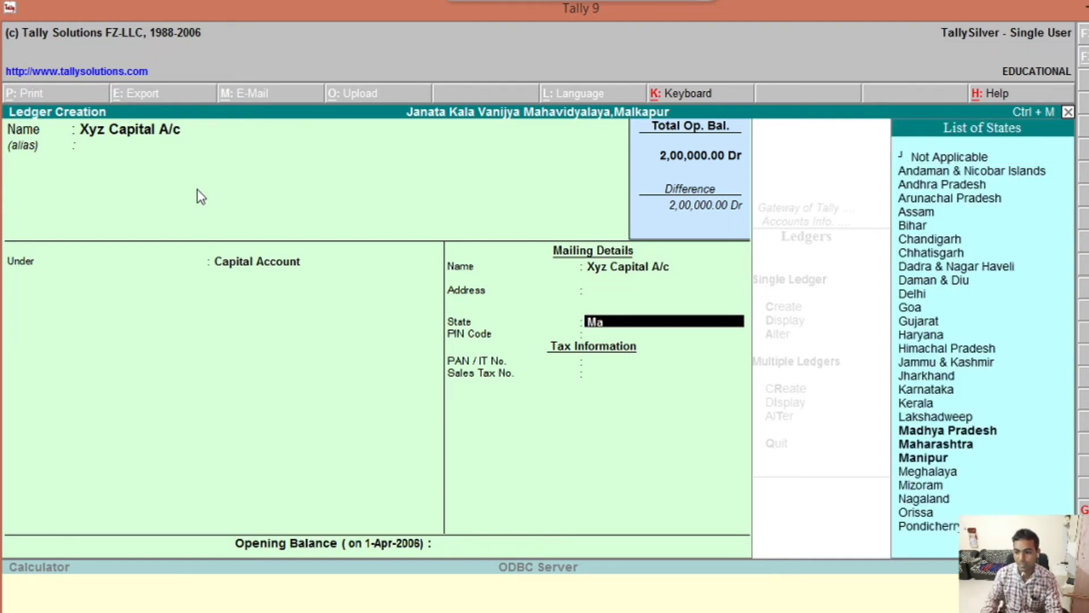
pyautogui.press('Down')
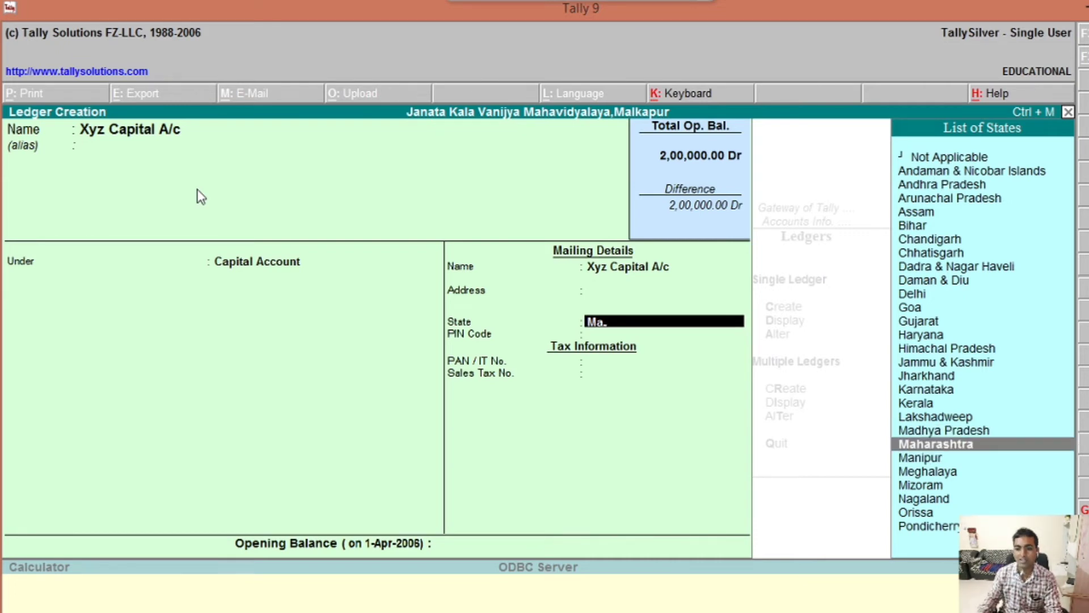
pyautogui.press('Return')
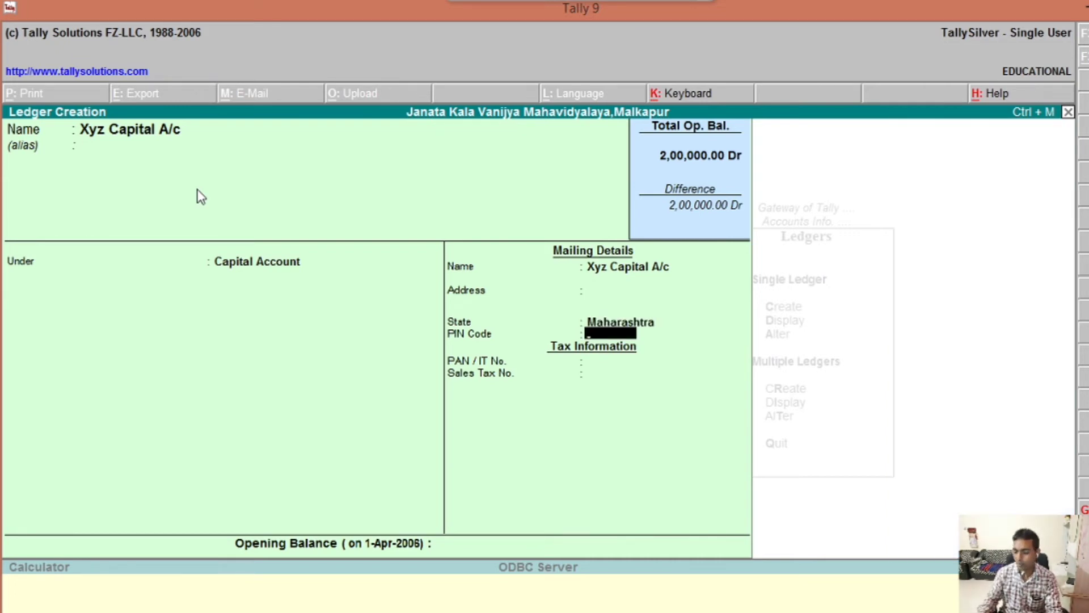
pyautogui.write('443101')
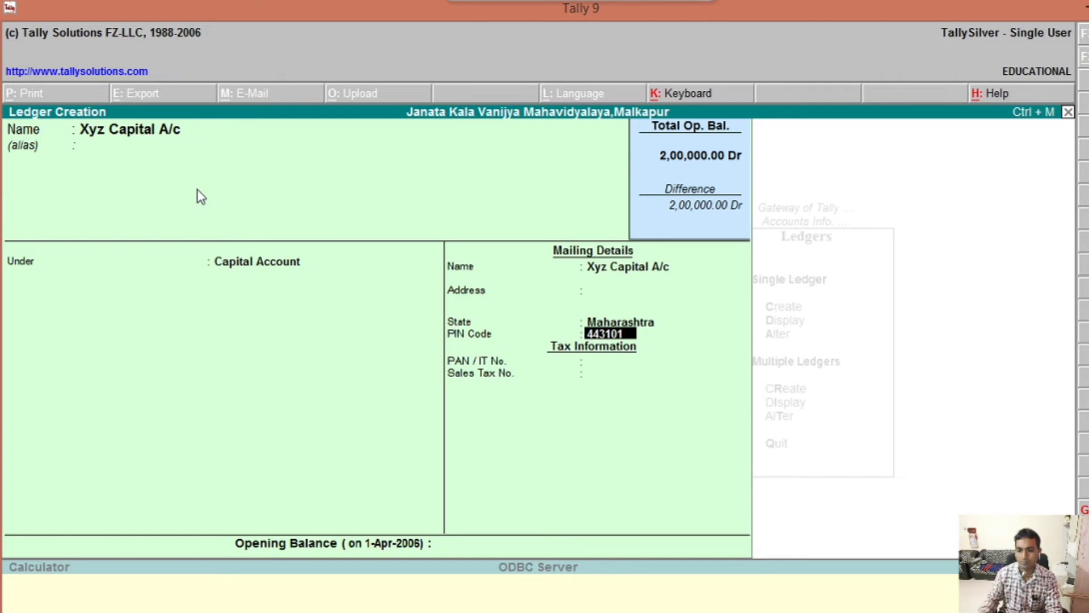
pyautogui.press('Return')
pyautogui.press('Return')
pyautogui.press('Return')
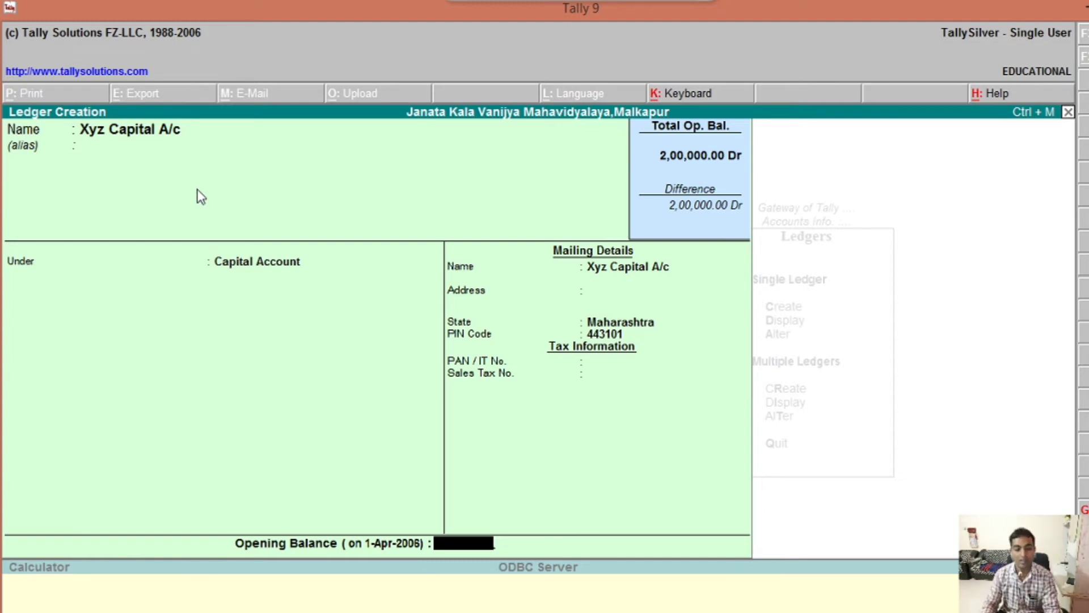
# Step: Enter 4,50,000.00 as the Xyz Capital A/c opening balance, keep it Cr, and finish the ledger
pyautogui.write('450000')
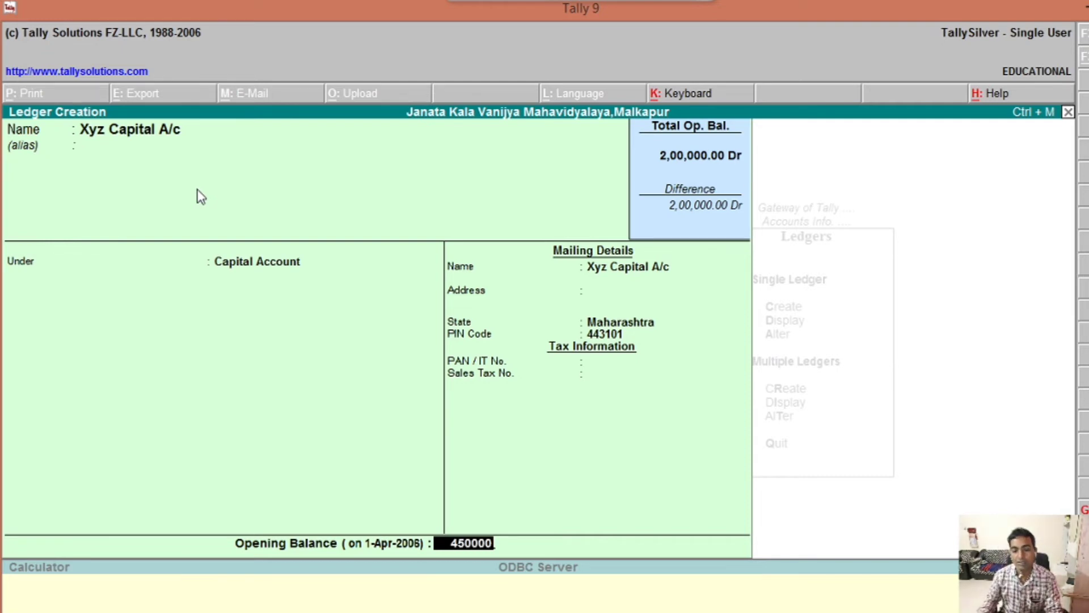
pyautogui.press('Return')
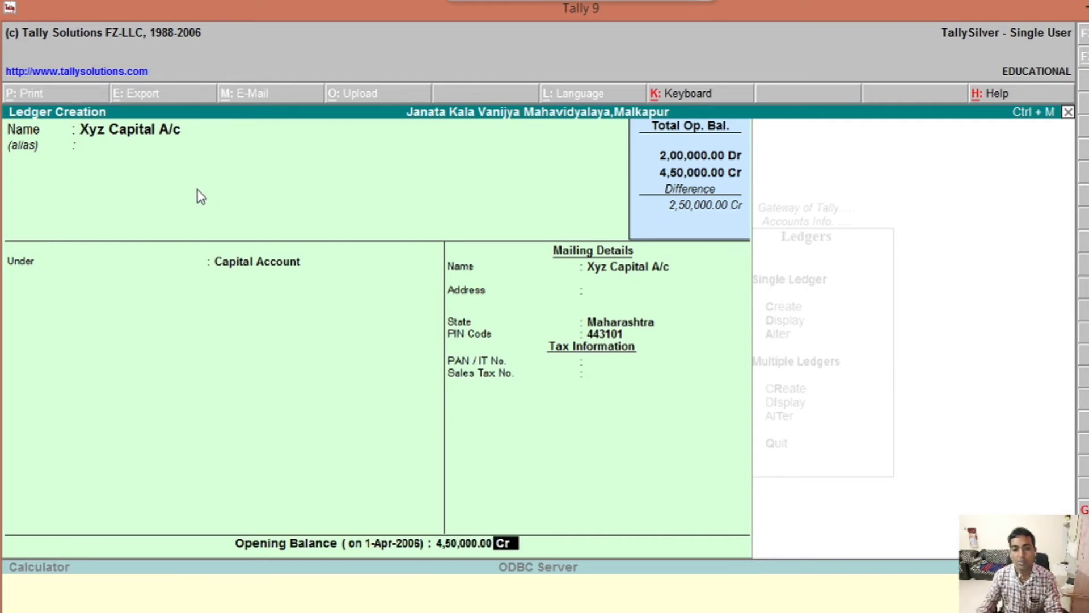
pyautogui.press('Return')
pyautogui.press('Return')
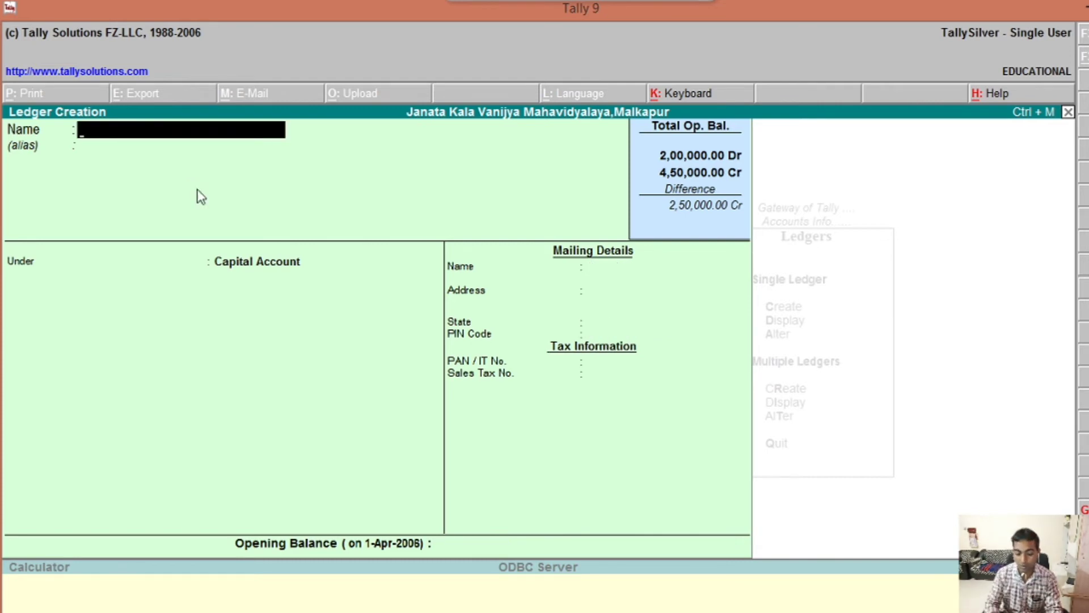
# Step: Name the ledger Telephone Bill A/c, place it under Indirect Expenses, and accept it
pyautogui.write('Tel')
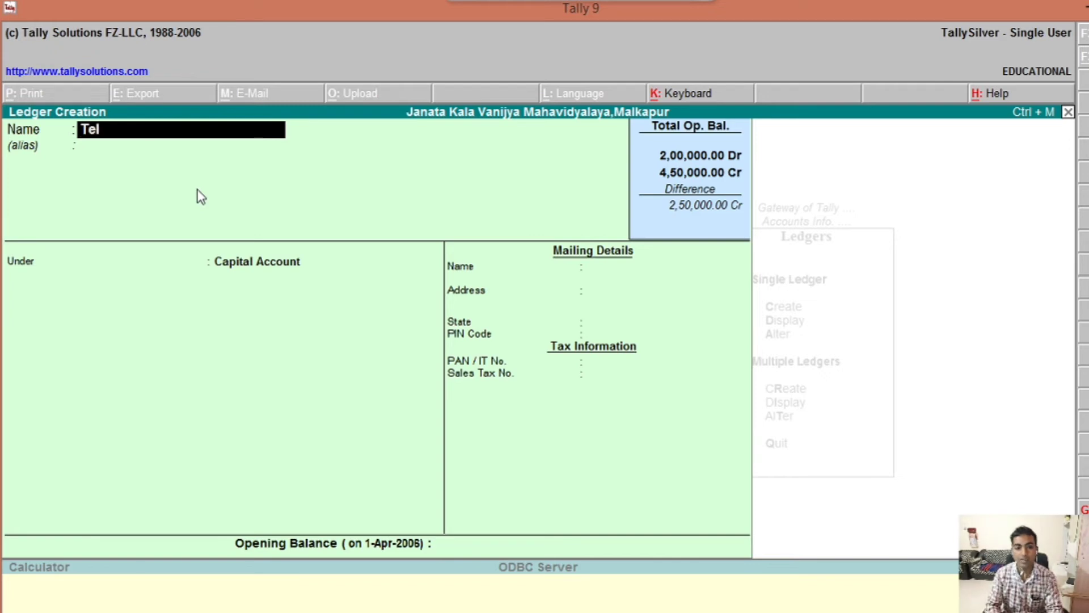
pyautogui.write('ephone')
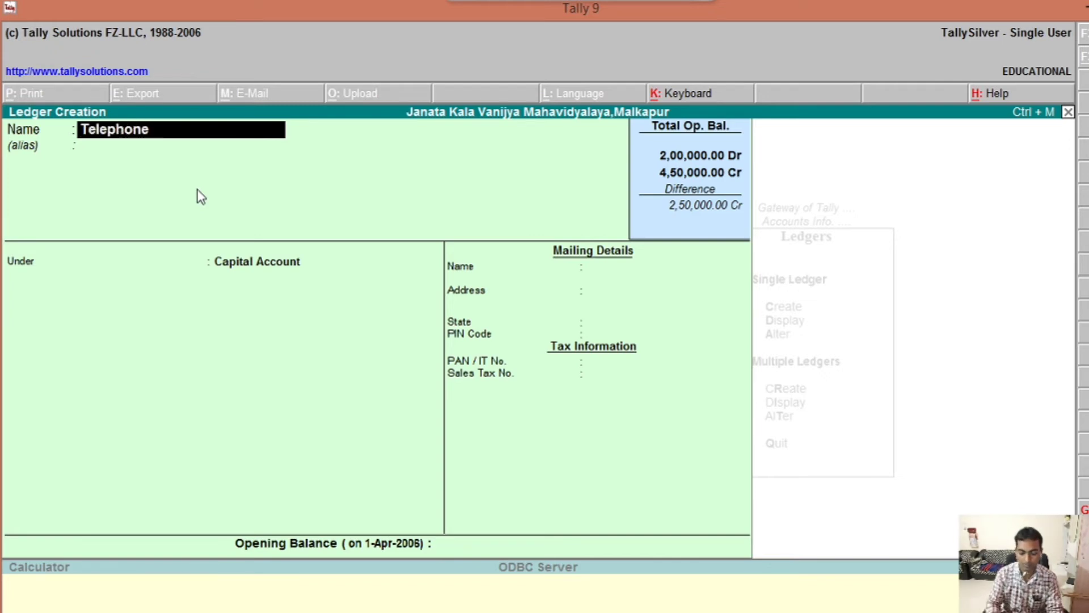
pyautogui.write(' Bill')
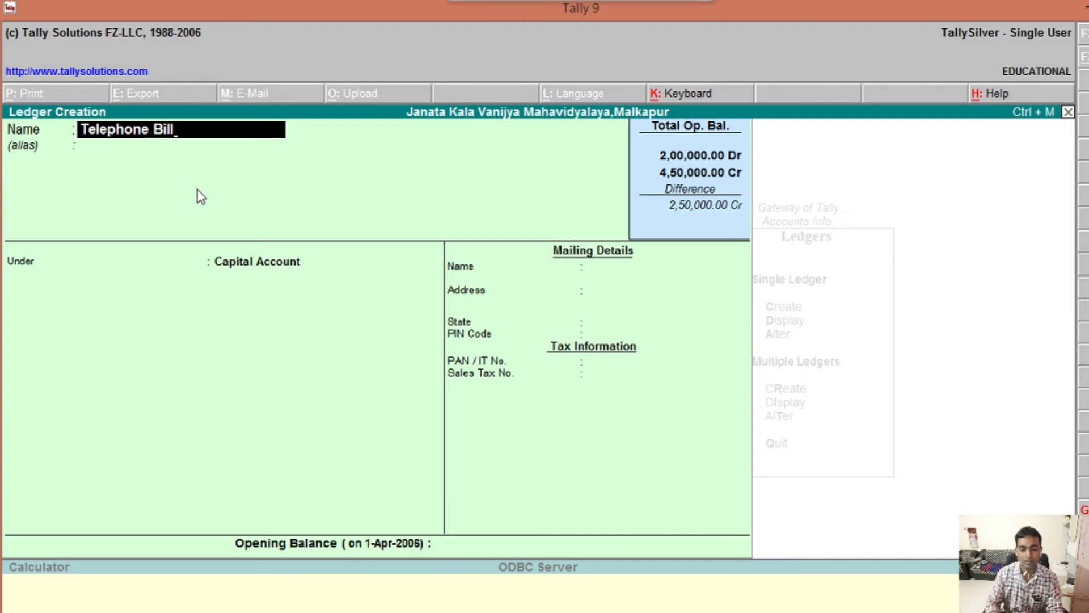
pyautogui.write(' A/c')
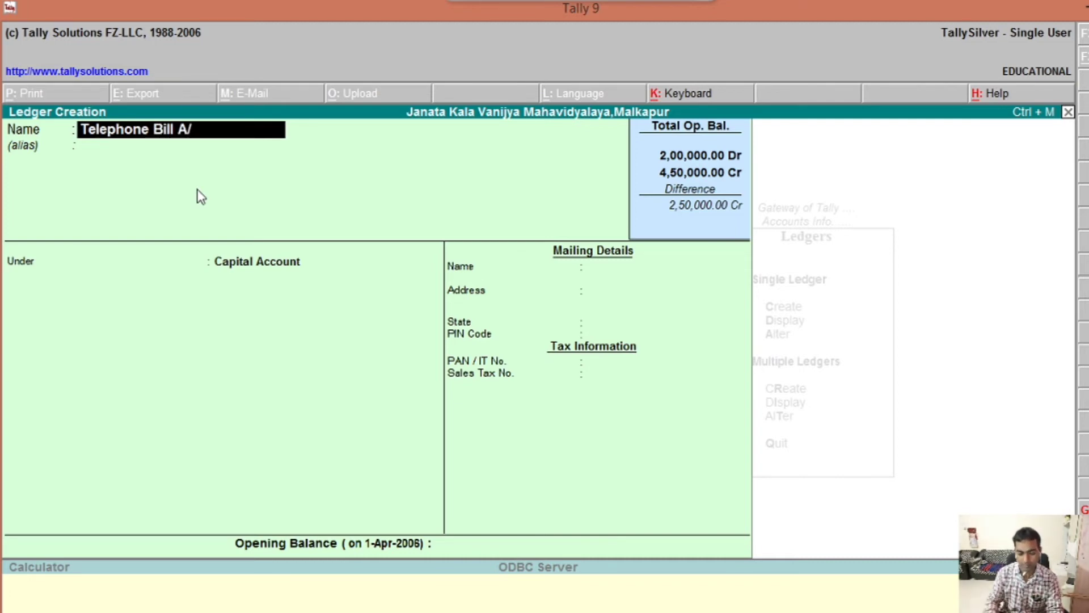
pyautogui.press('Return')
pyautogui.press('Return')
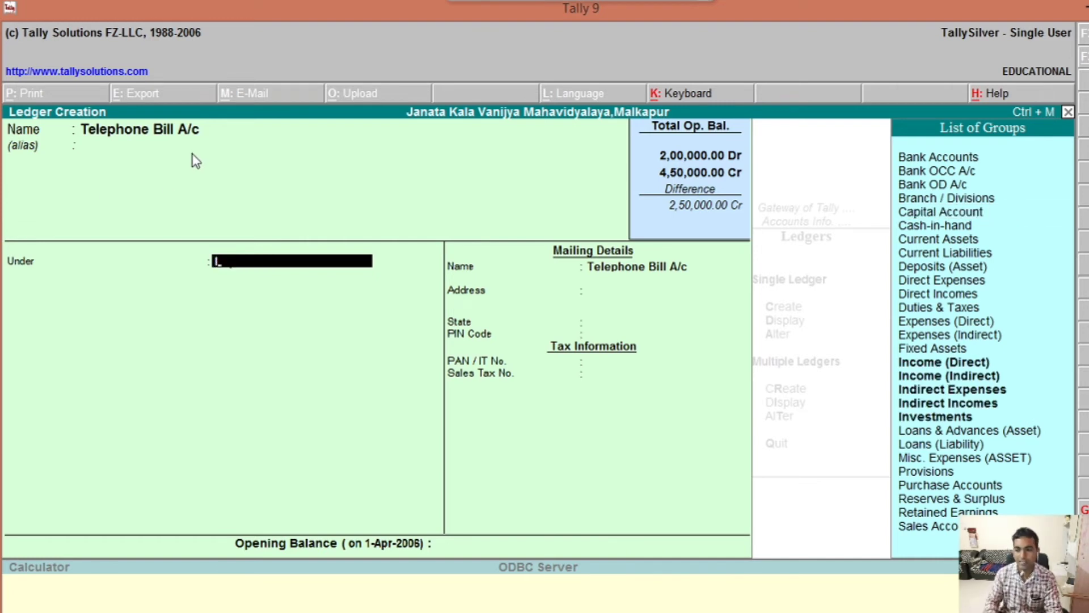
pyautogui.press('Down')
pyautogui.press('Down')
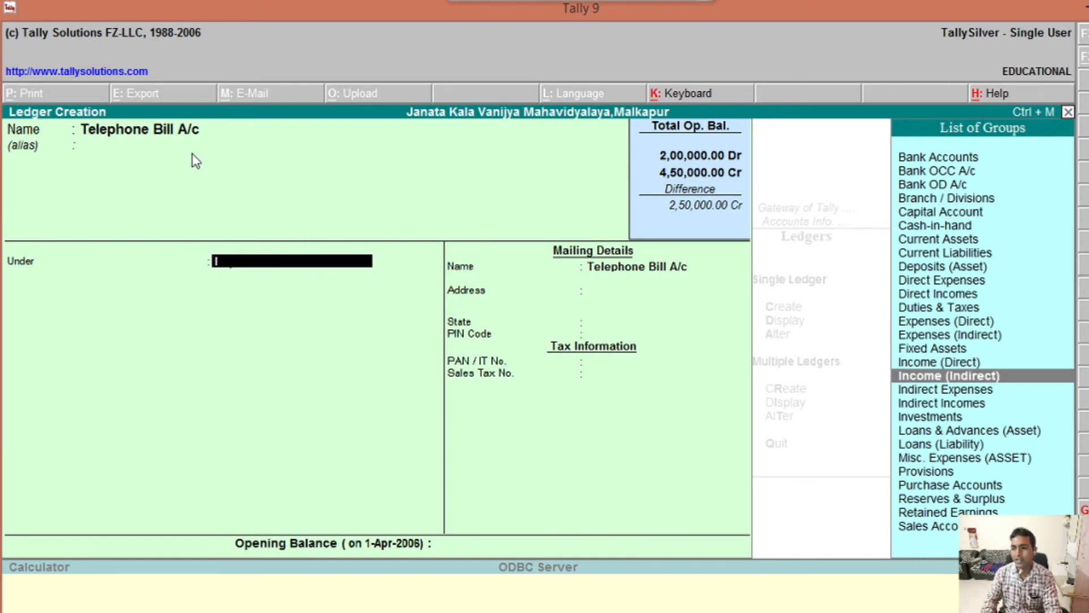
pyautogui.press('Down')
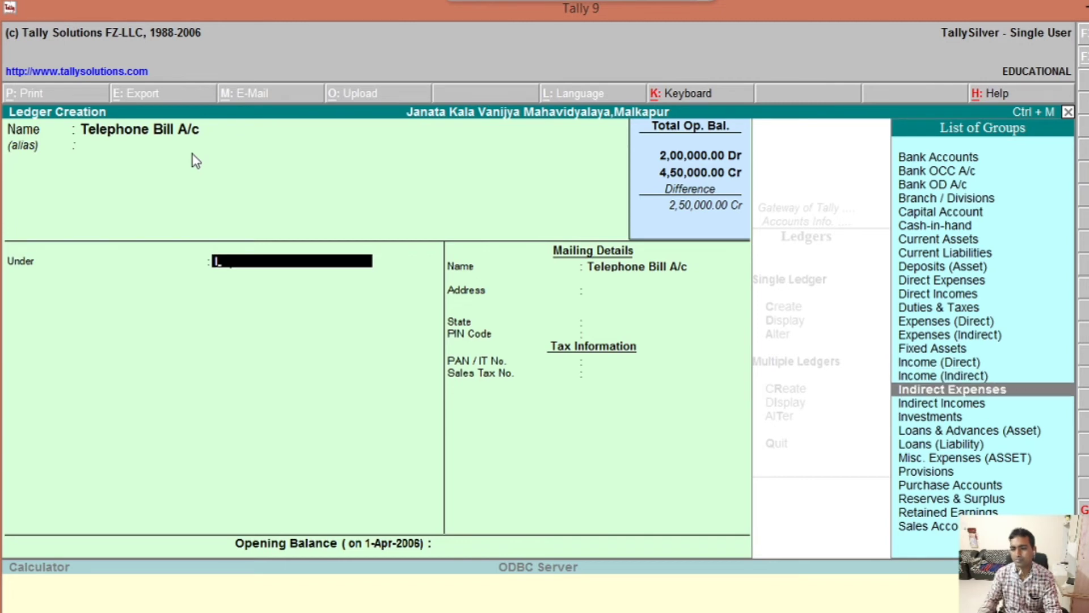
pyautogui.press('Return')
pyautogui.press('Return')
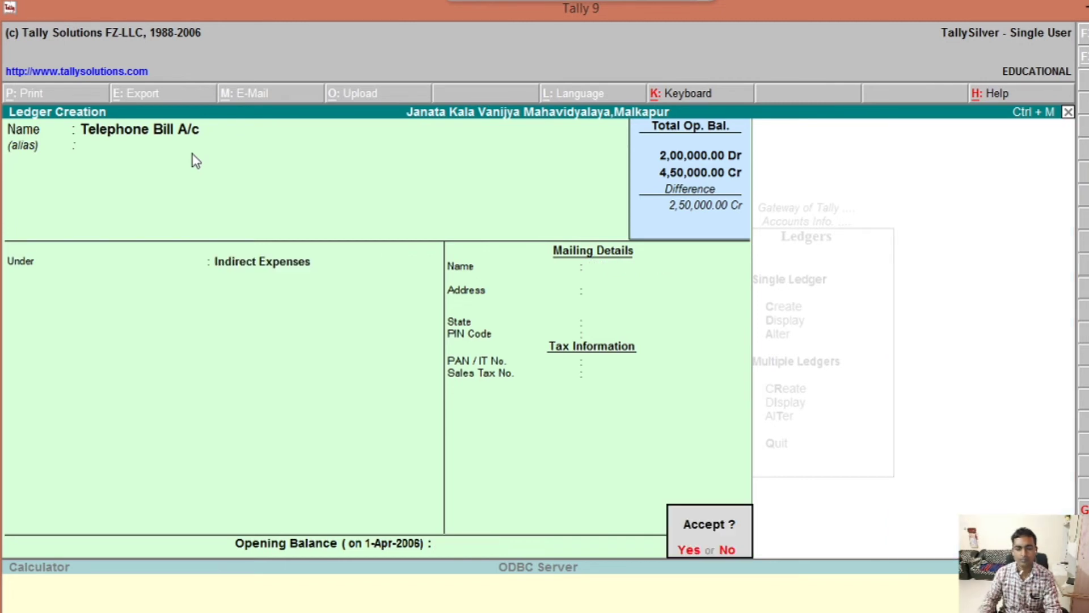
pyautogui.press('y')
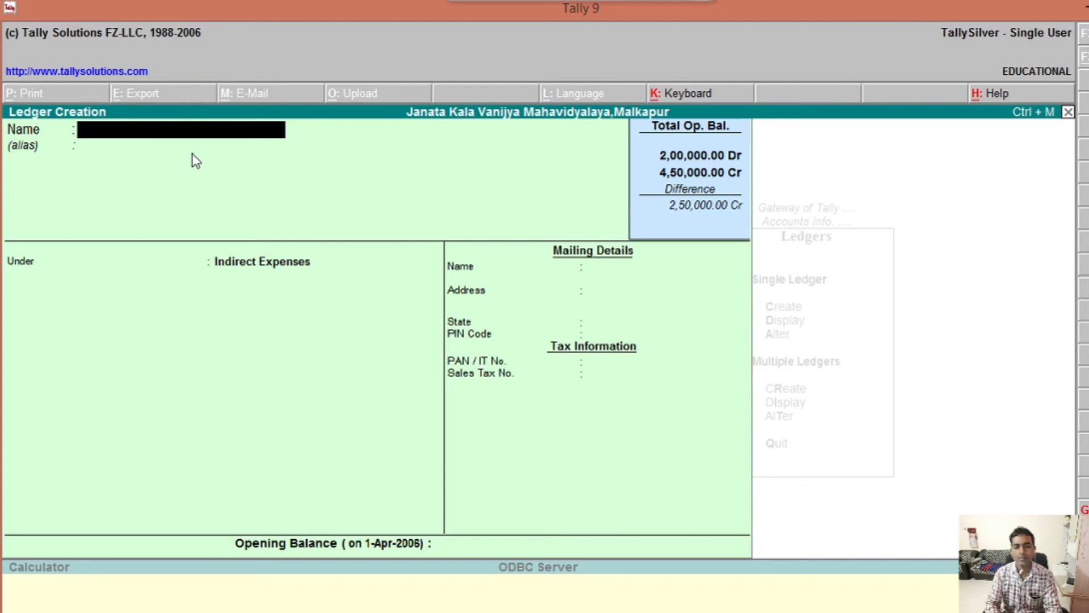
# Step: Save Electricity Bill A/c under Indirect Expenses, then type Wages a/c as the next ledger name
pyautogui.write('E')
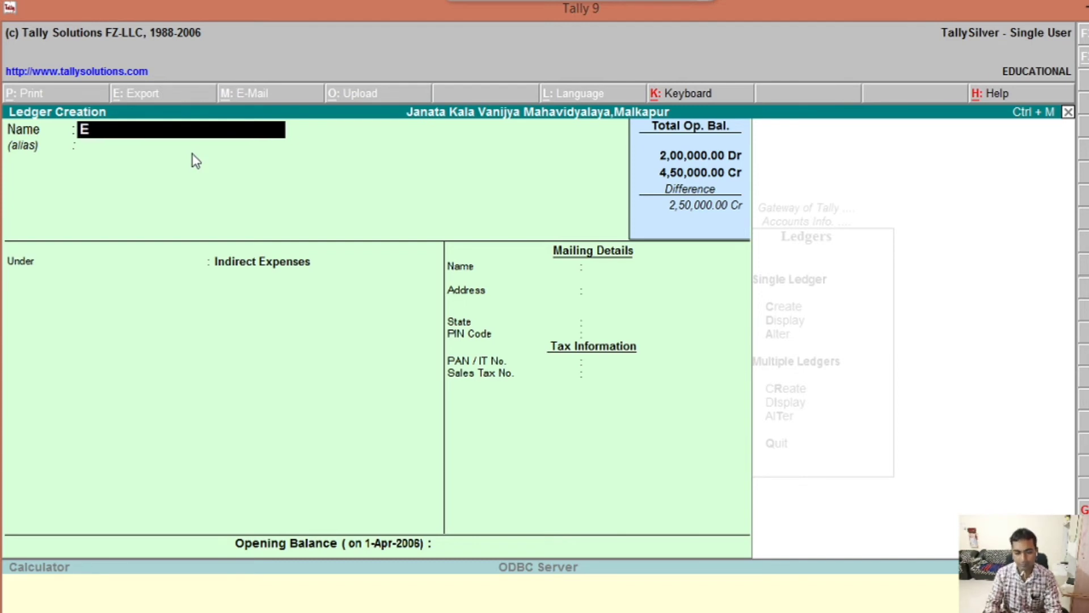
pyautogui.write('lec')
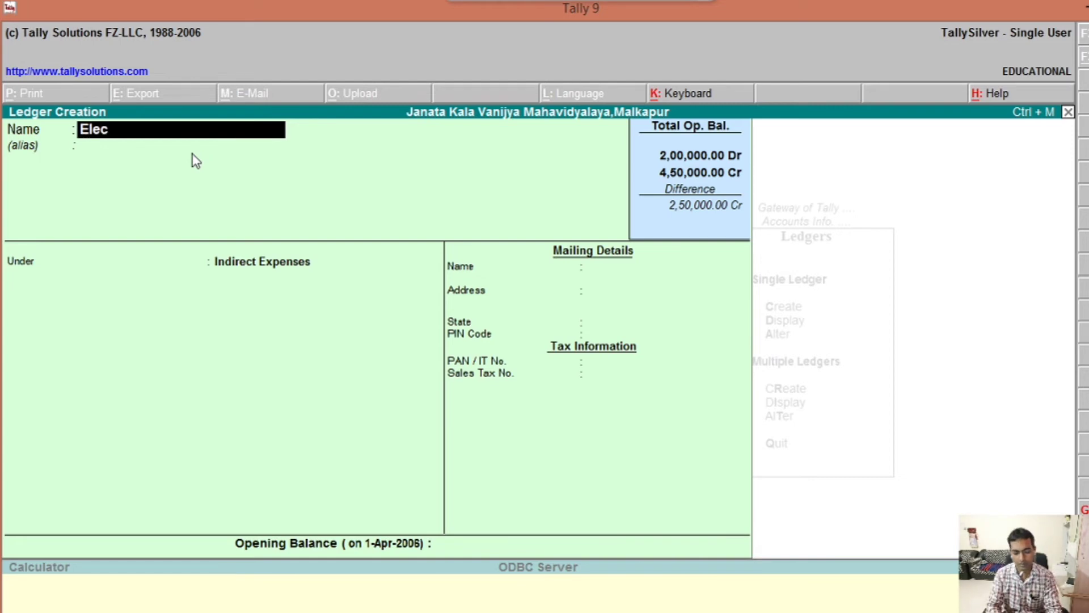
pyautogui.write('tric')
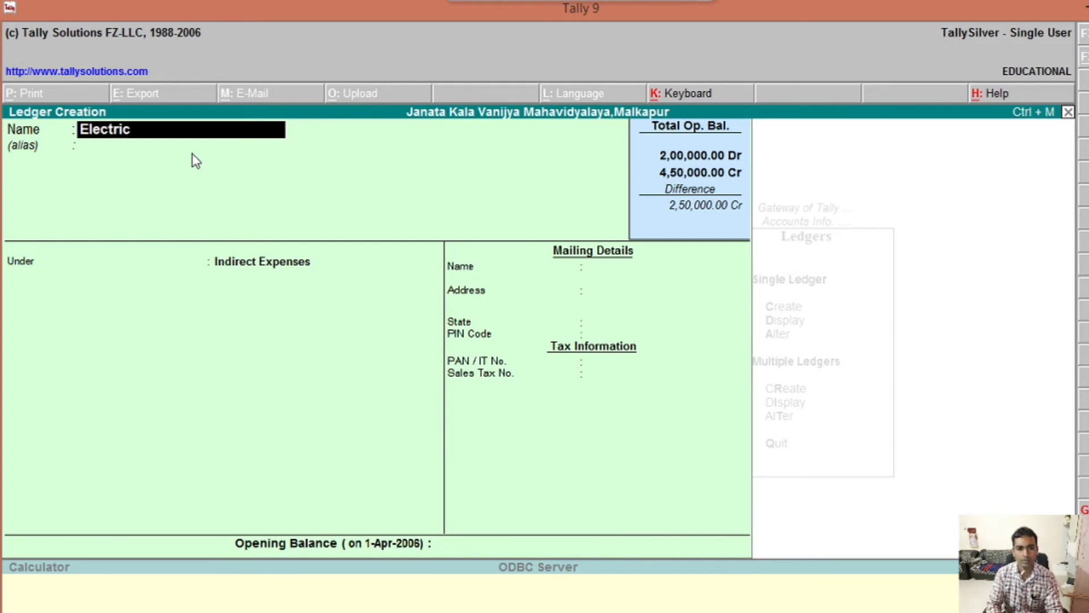
pyautogui.write('ity')
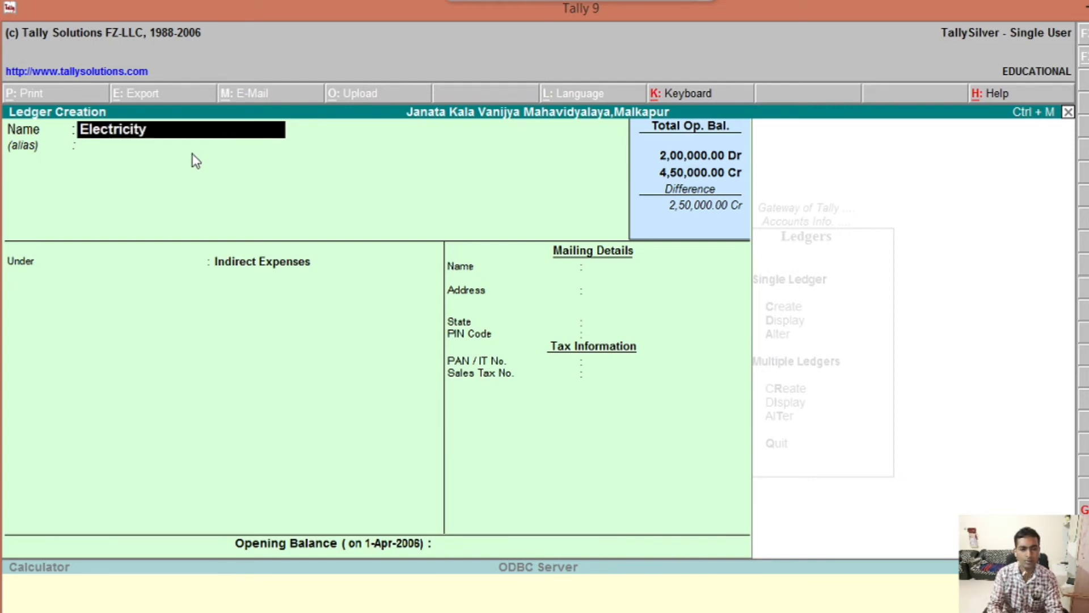
pyautogui.write(' A')
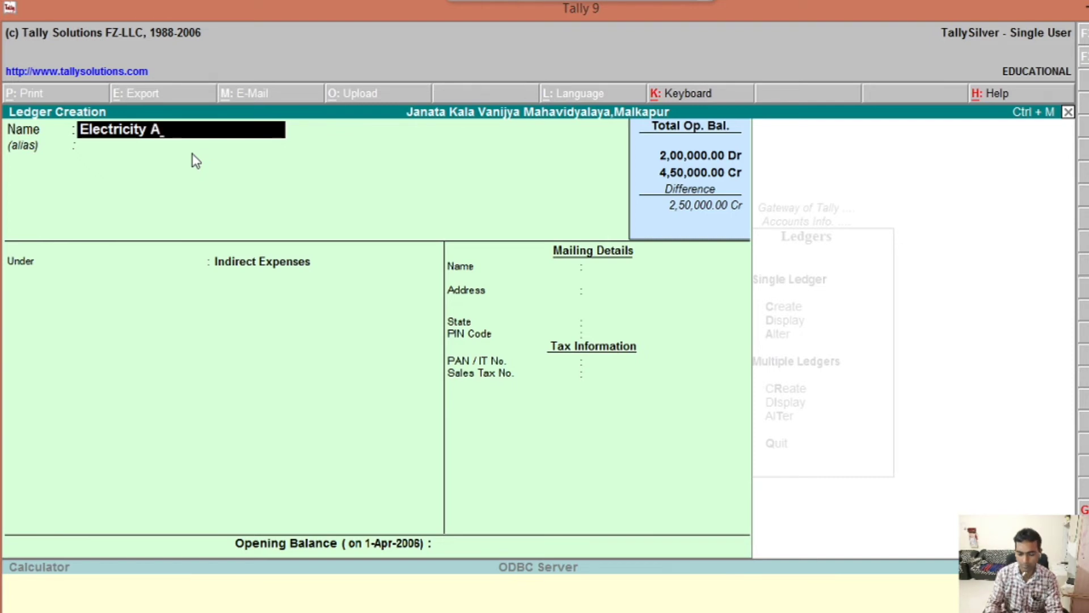
pyautogui.press('BackSpace')
pyautogui.press('BackSpace')
pyautogui.write('Bill A')
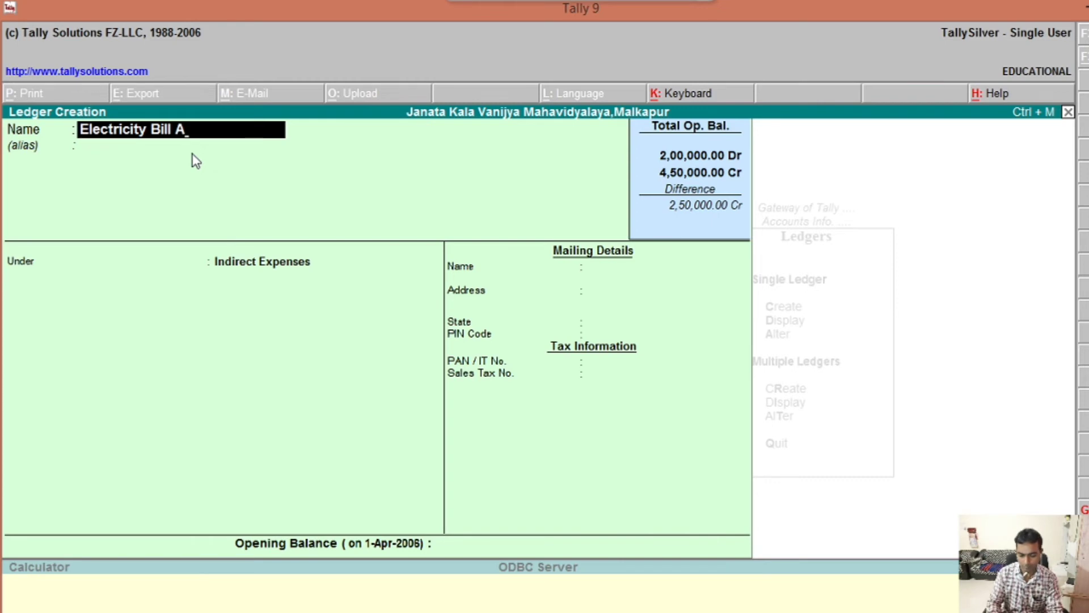
pyautogui.write('/c')
pyautogui.press('Return')
pyautogui.press('Return')
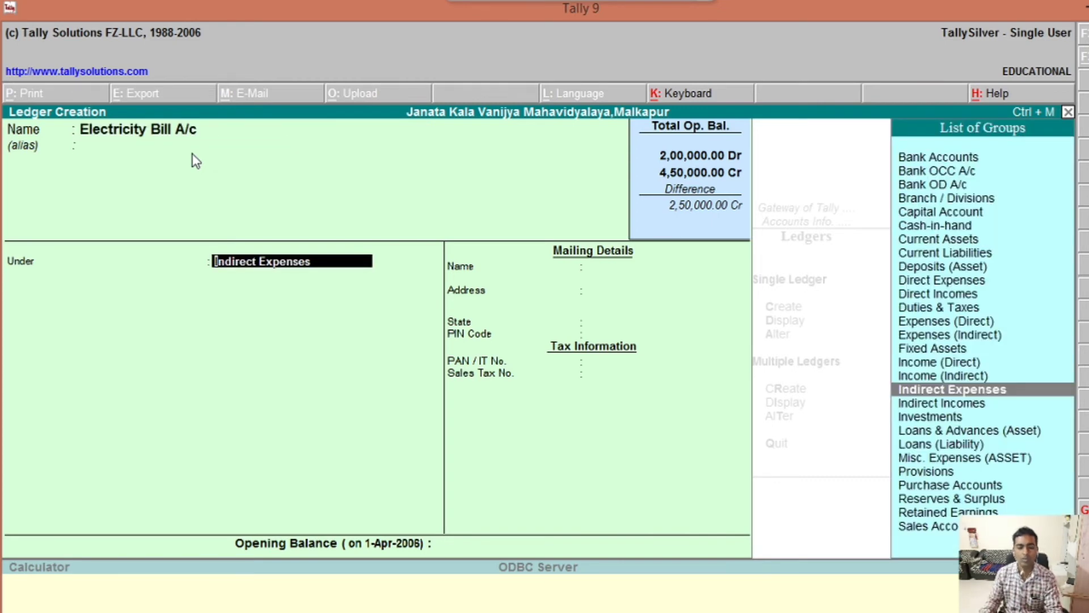
pyautogui.press('Return')
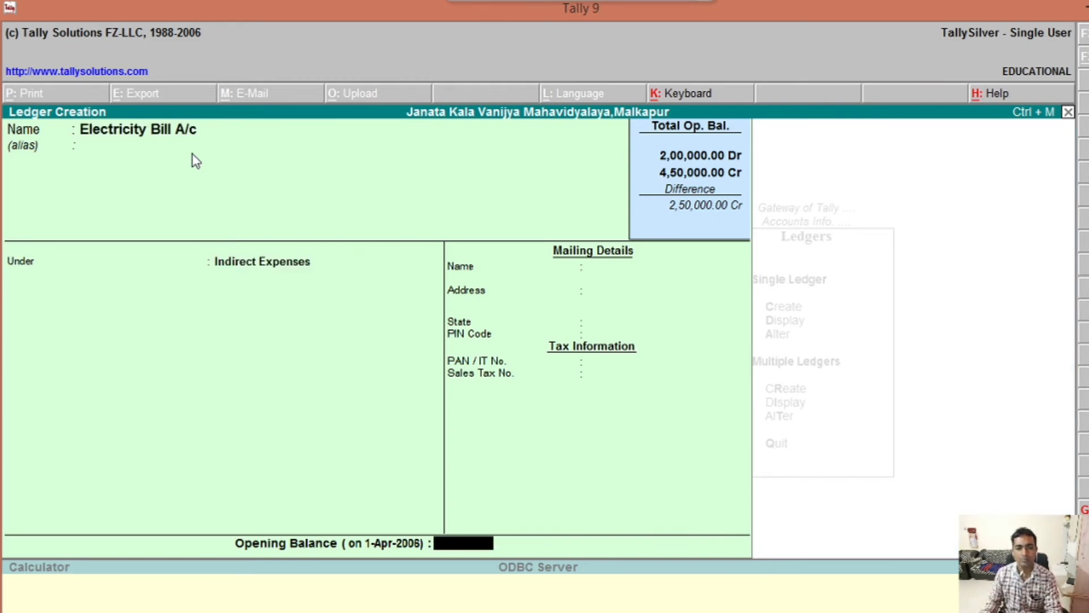
pyautogui.press('Return')
pyautogui.write('y')
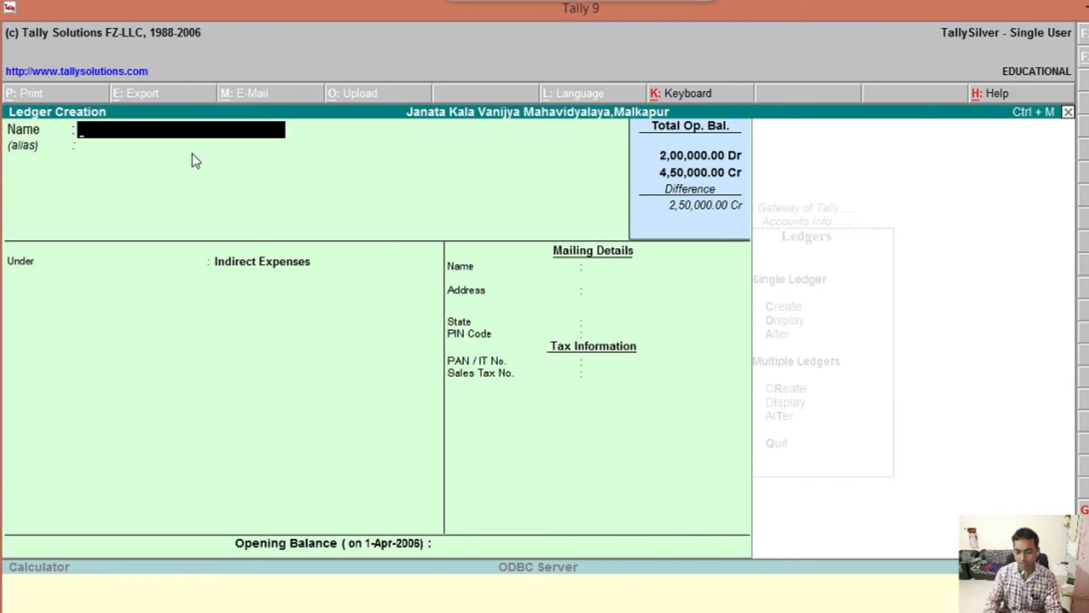
pyautogui.write('Wages')
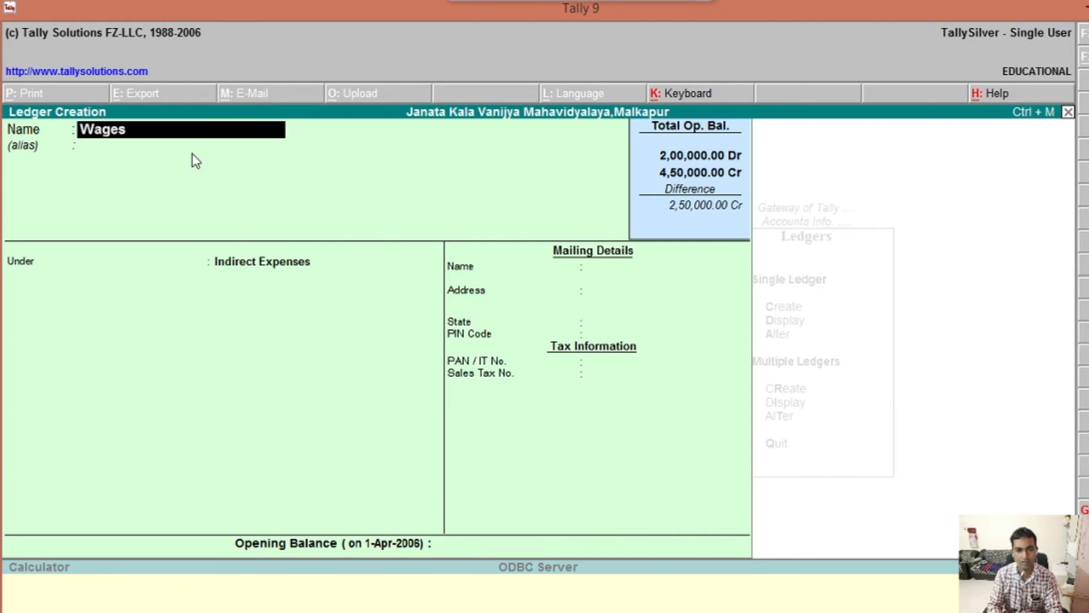
pyautogui.write(' a/c')
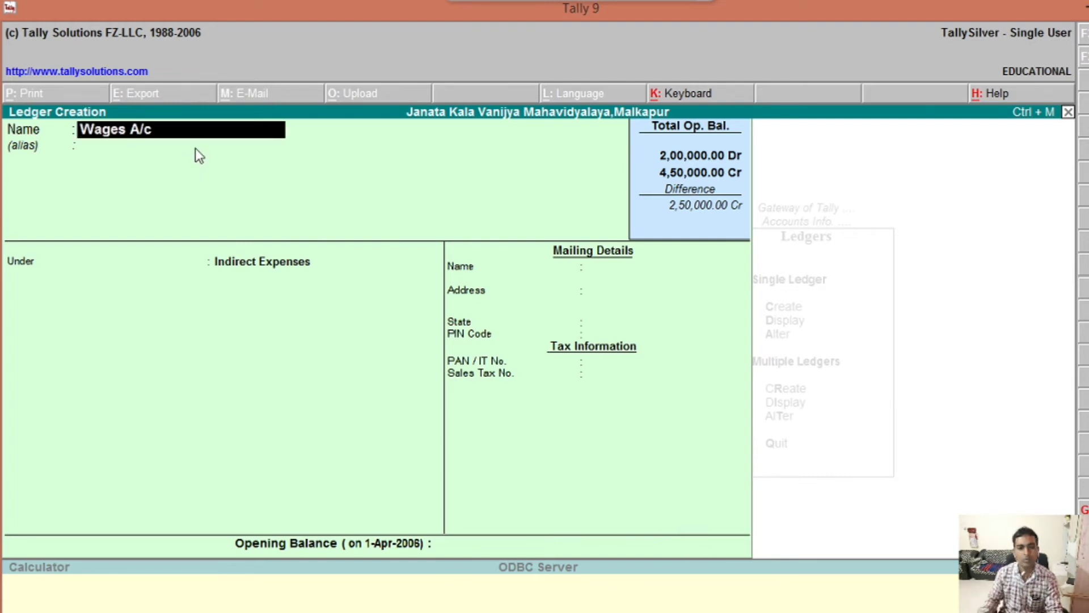
# Step: Put Wages A/c under Direct Expenses and leave its opening balance blank
pyautogui.press('Return')
pyautogui.press('Return')
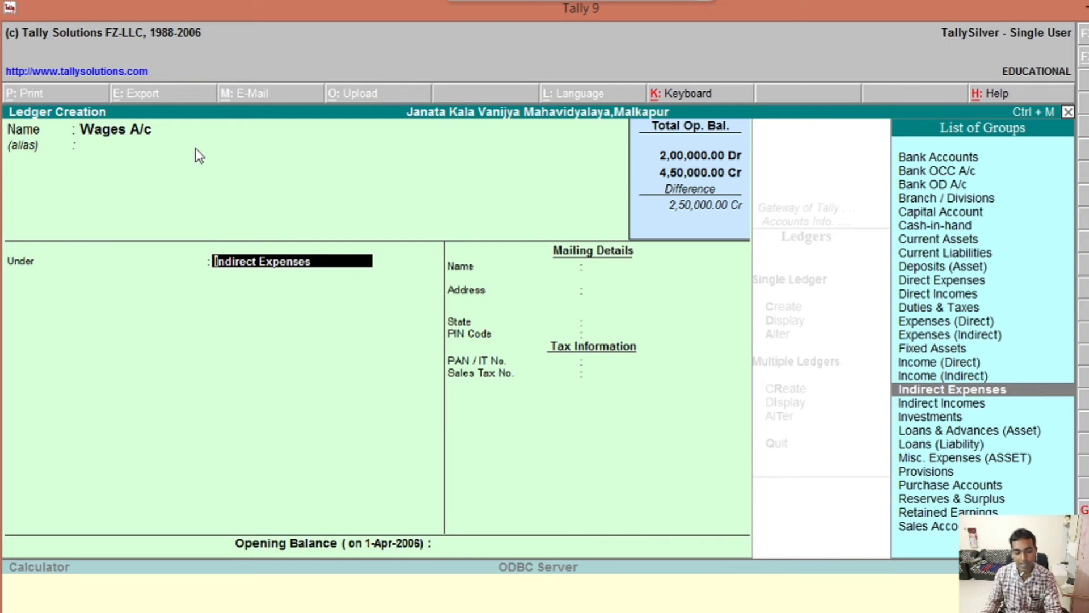
pyautogui.write('D')
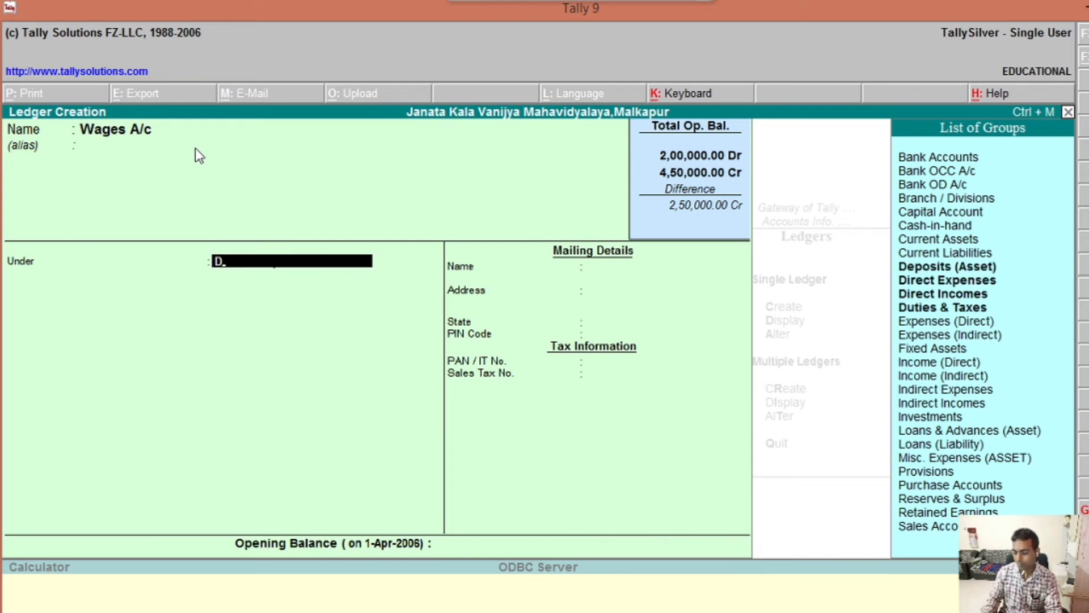
pyautogui.press('Down')
pyautogui.press('Down')
pyautogui.press('Down')
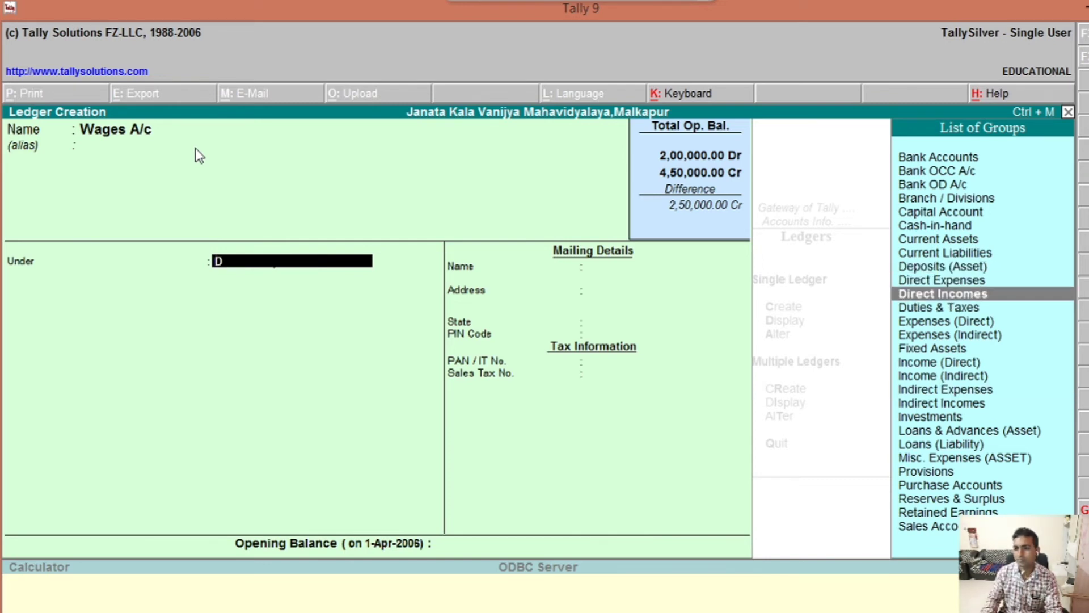
pyautogui.press('Up')
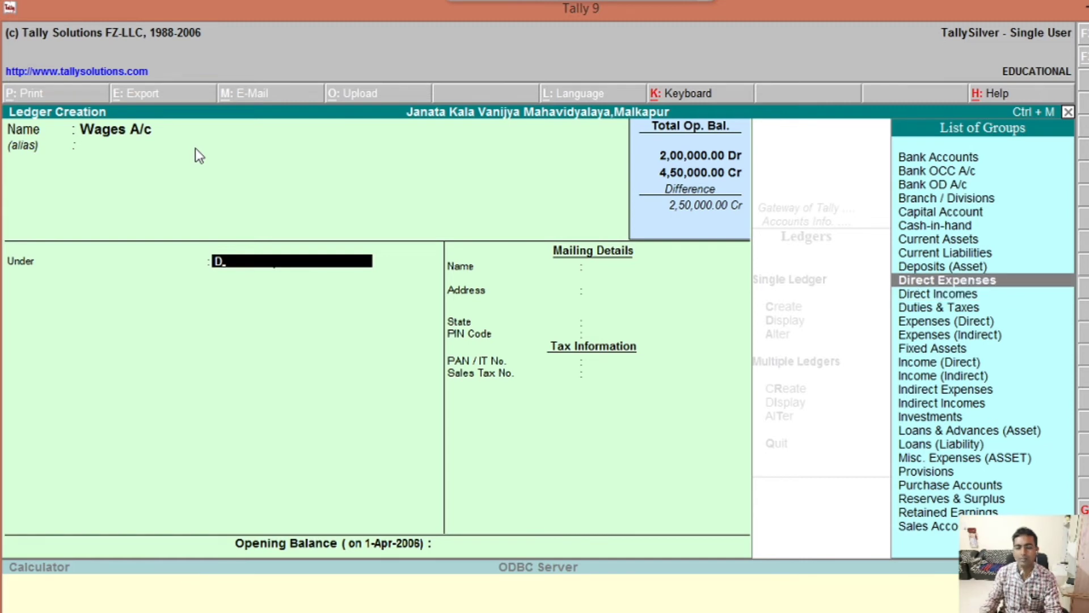
pyautogui.press('Return')
pyautogui.press('Return')
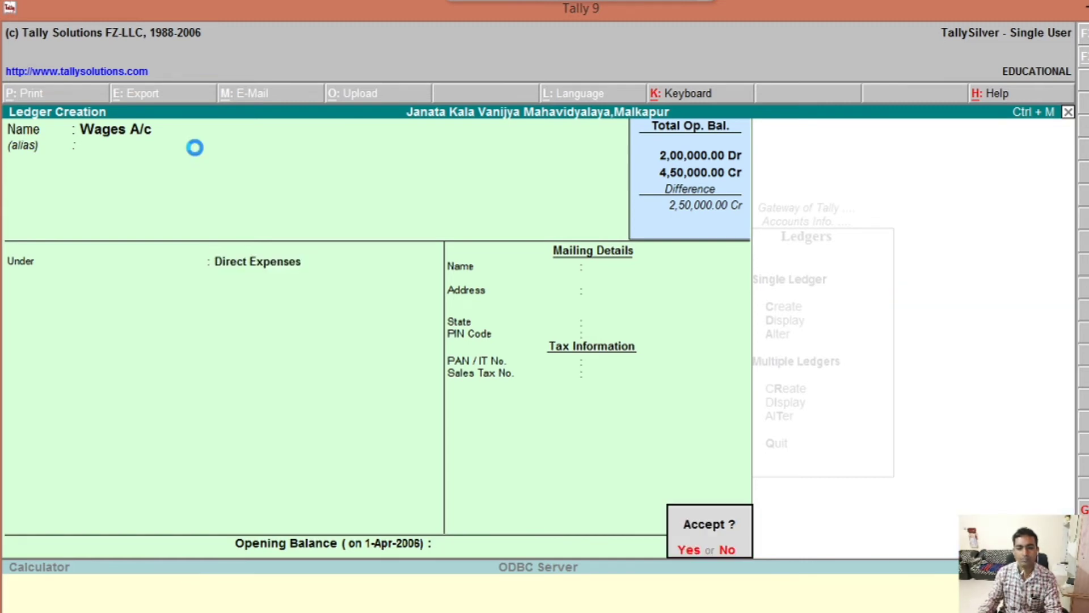
pyautogui.press('Return')
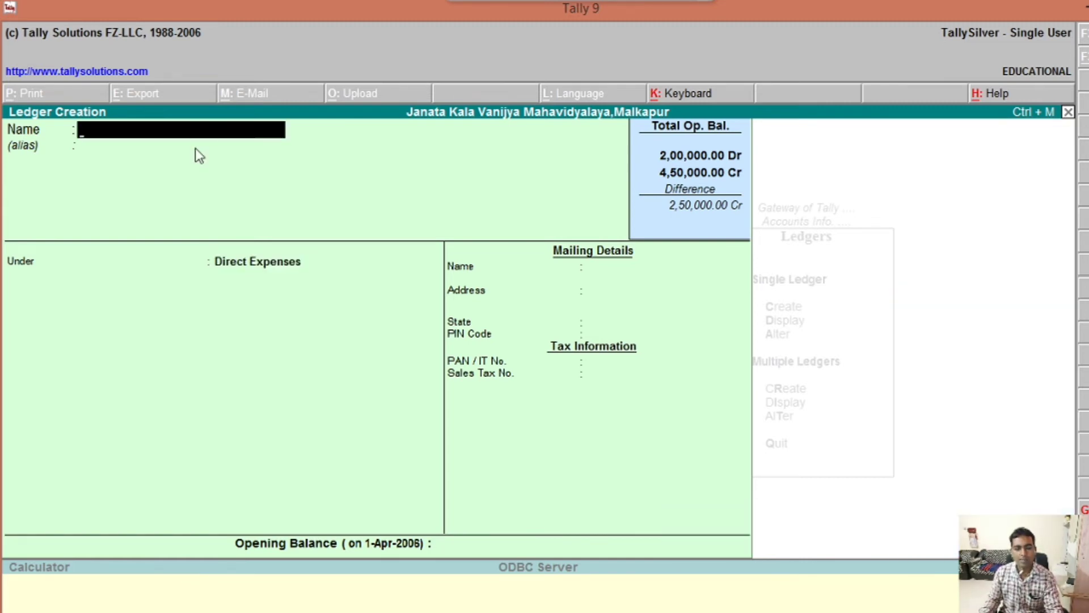
pyautogui.press('Escape')
pyautogui.press('Return')
pyautogui.press('Escape')
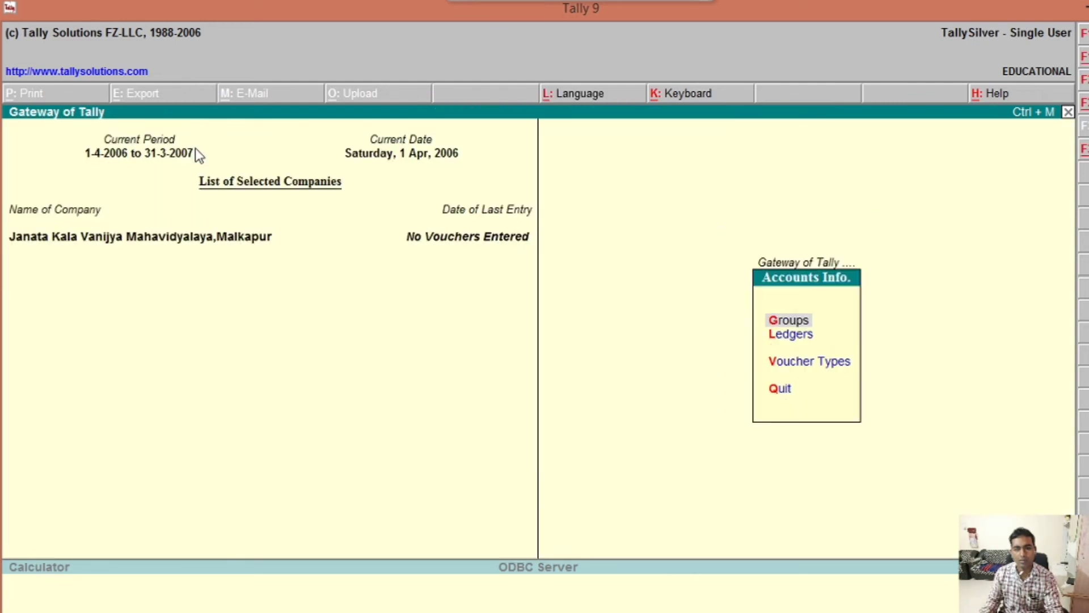
pyautogui.press('Escape')
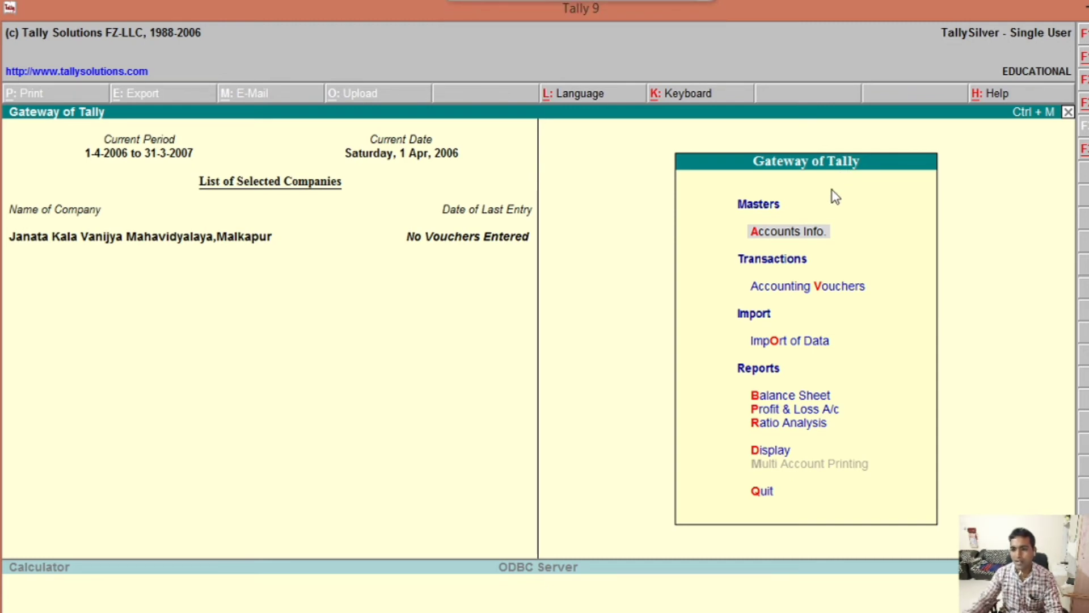
pyautogui.click(805, 240)
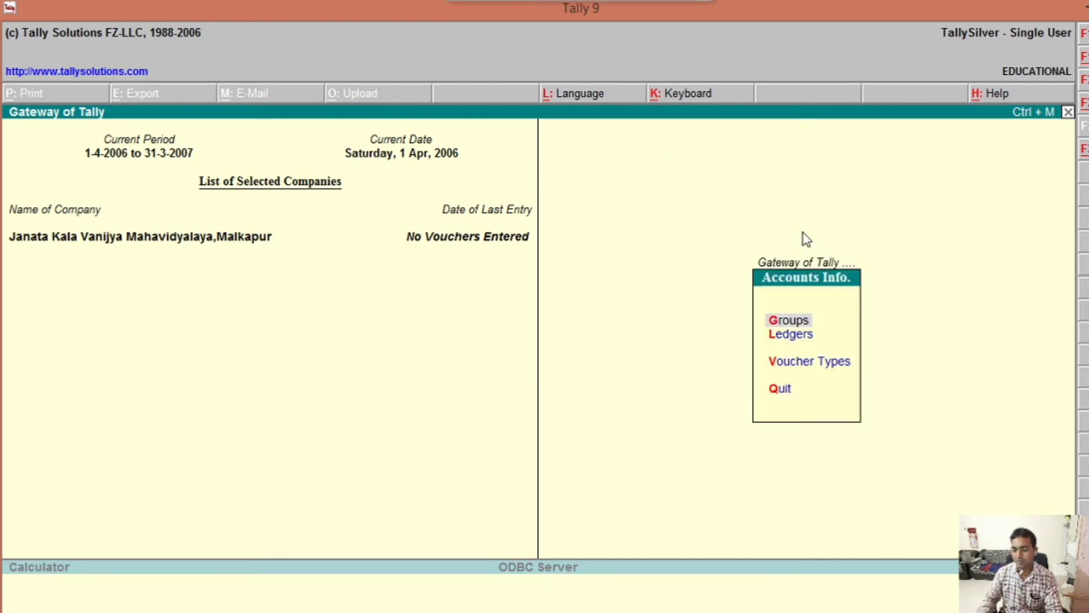
pyautogui.press('Down')
pyautogui.press('Return')
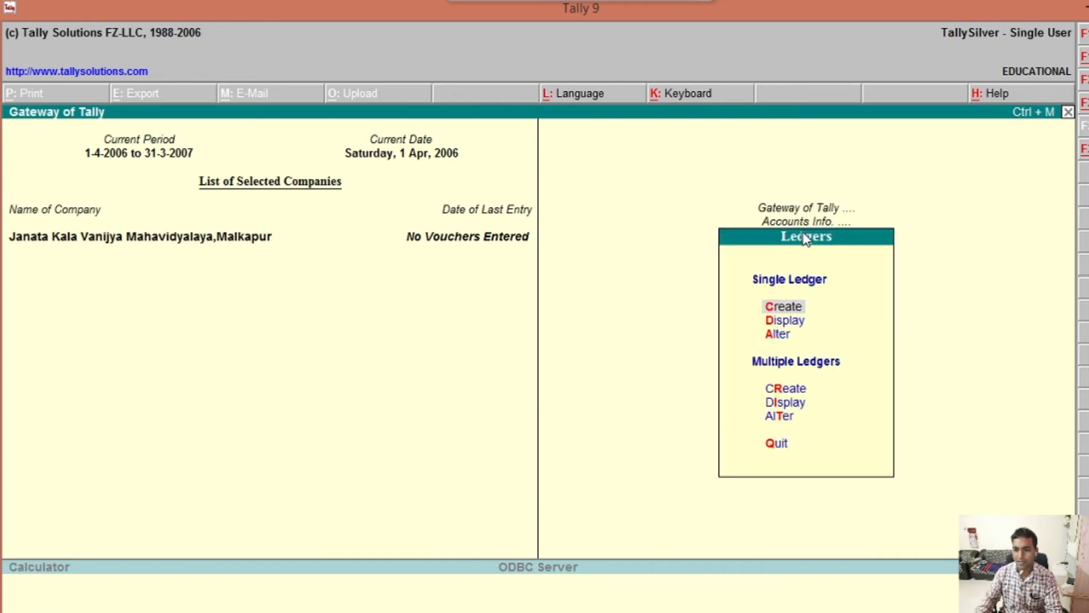
pyautogui.press('Return')
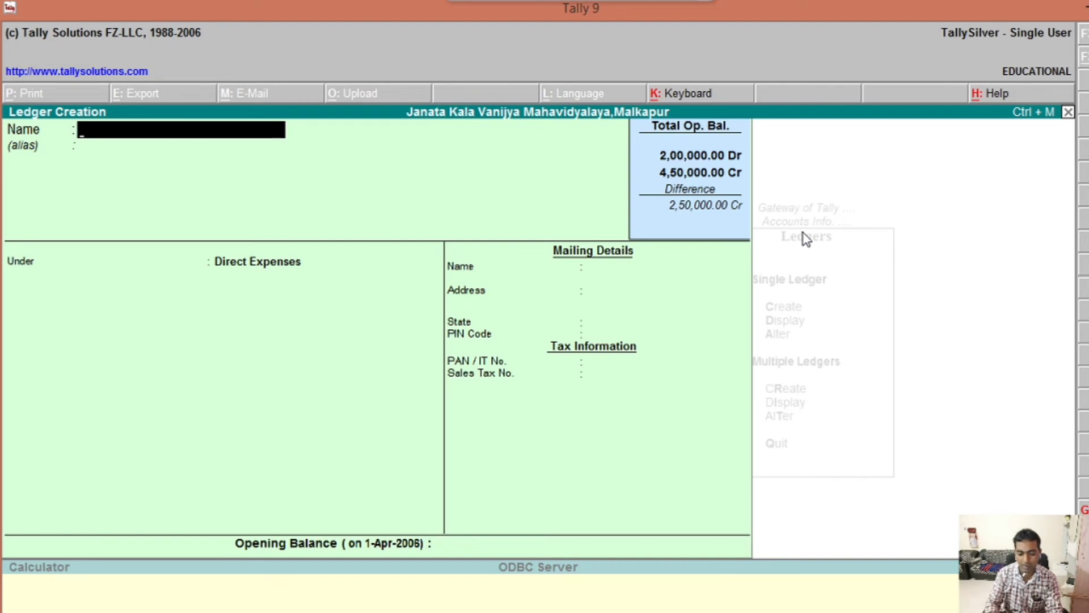
# Step: Name a new ledger Ajay & Co and place it under Sundry Debtors
pyautogui.write('A')
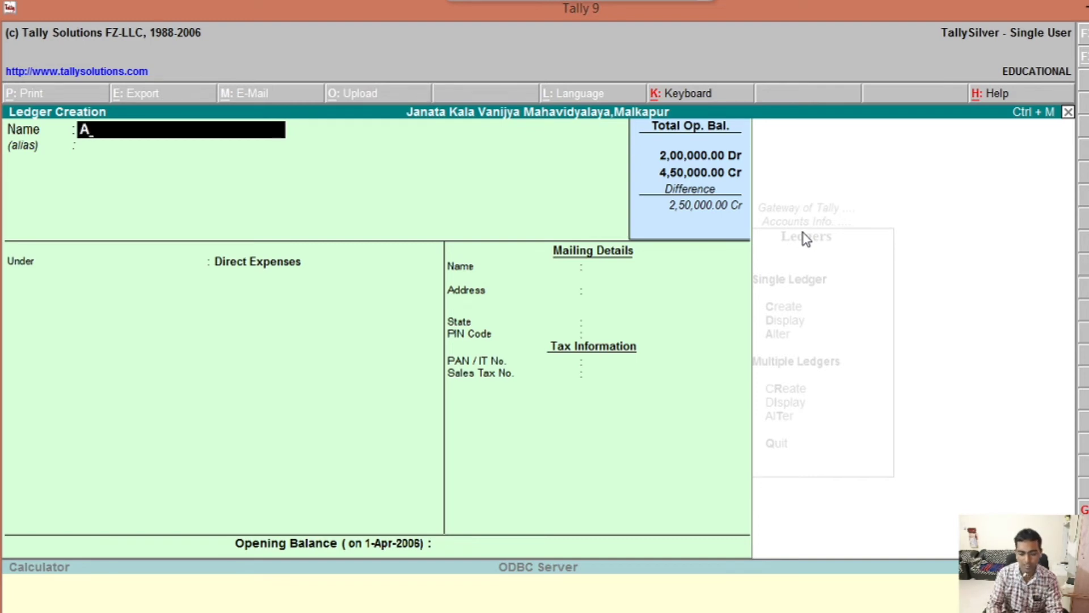
pyautogui.write('jay')
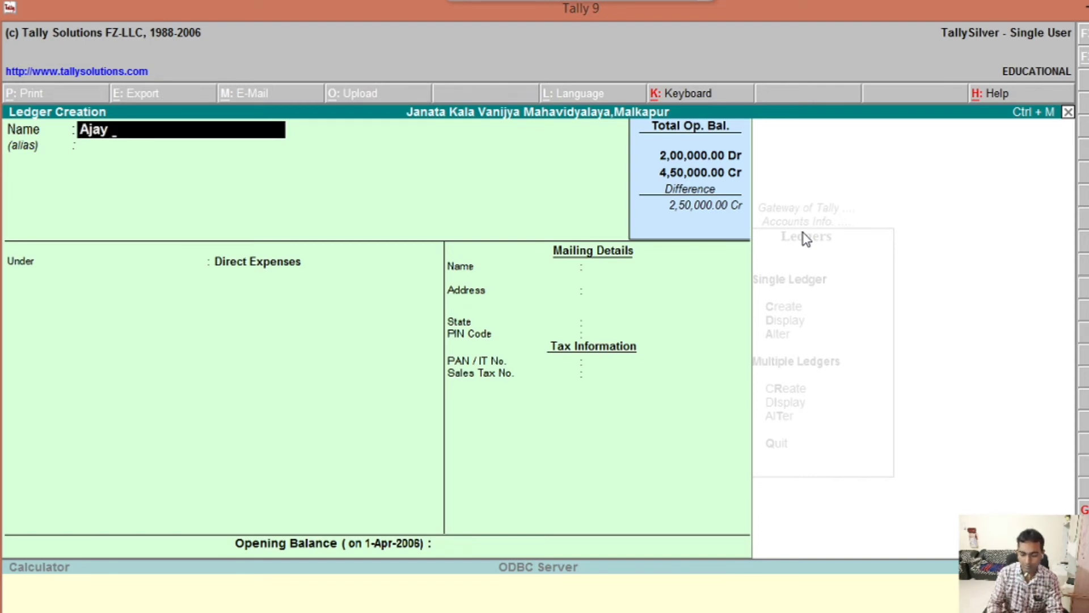
pyautogui.write(' & Co')
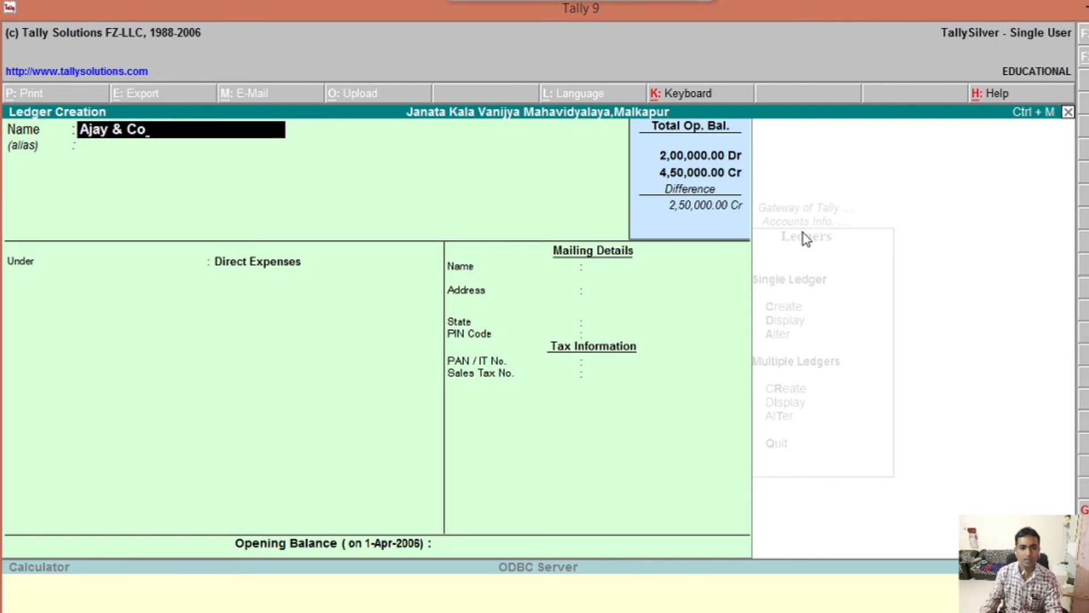
pyautogui.press('Return')
pyautogui.press('Return')
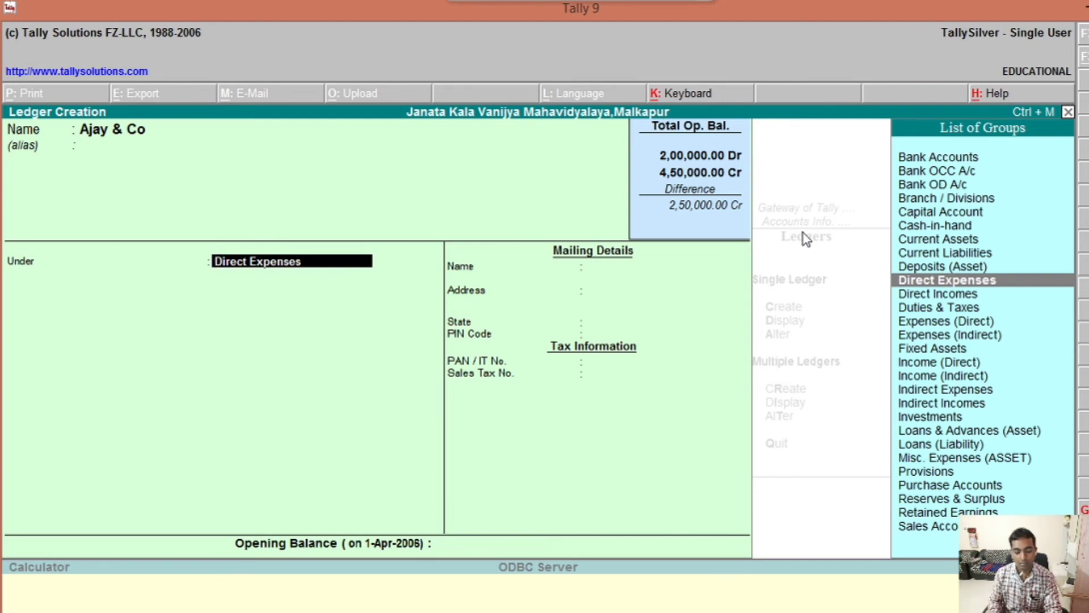
pyautogui.write('S')
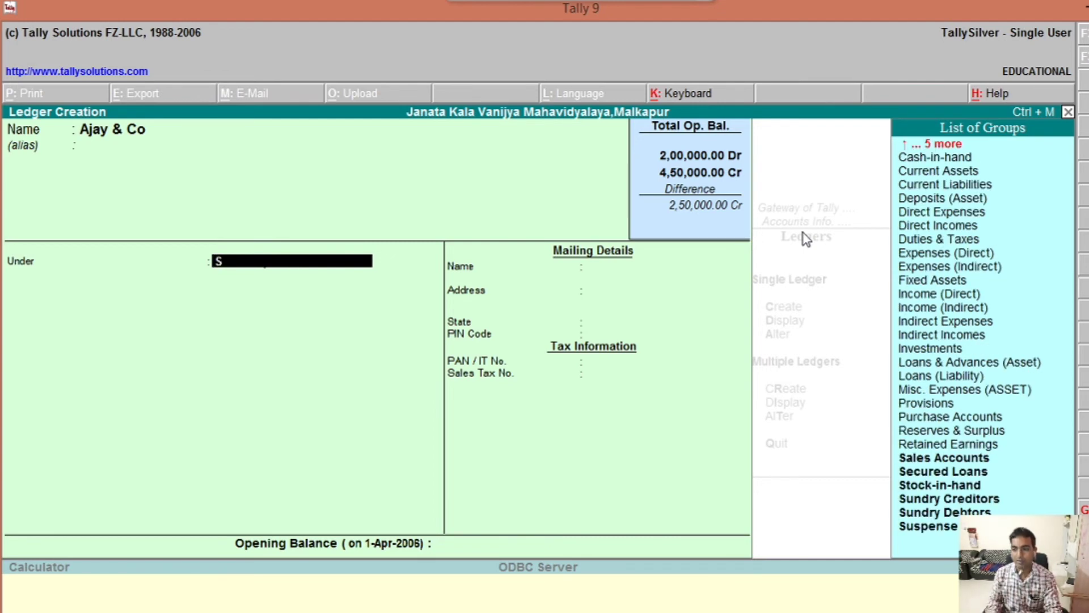
pyautogui.press('Down')
pyautogui.press('Down')
pyautogui.press('Down')
pyautogui.press('Down')
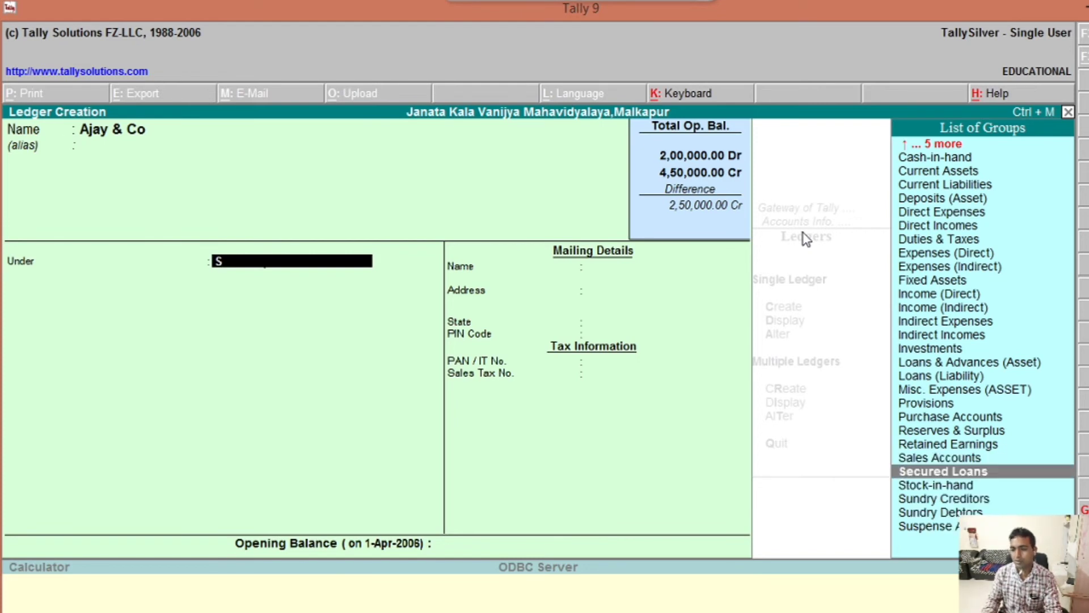
pyautogui.press('Return')
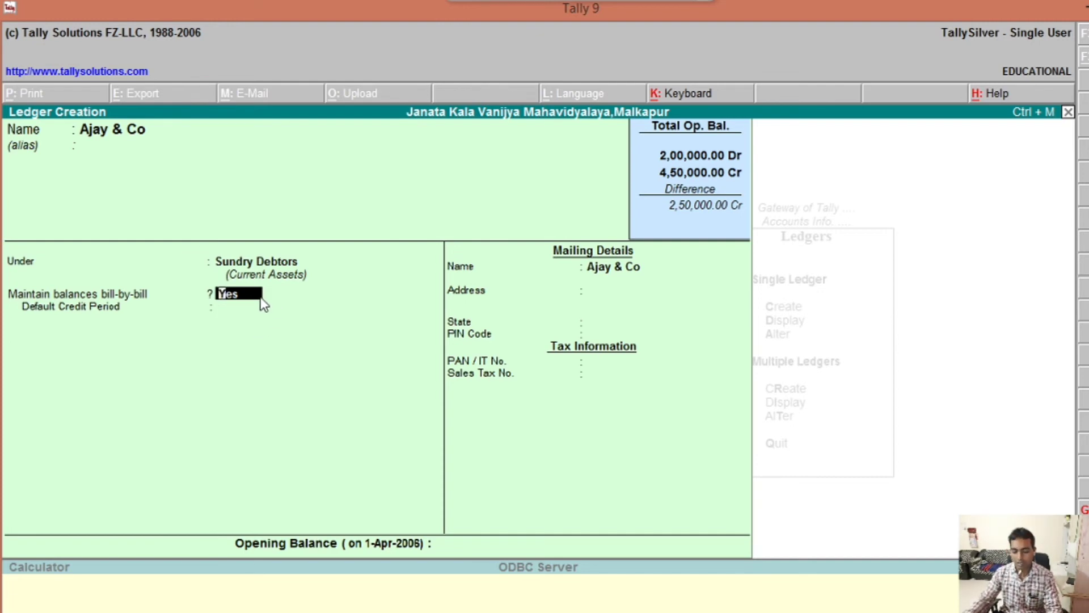
# Step: Set bill-by-bill to No and state to Maharashtra, then save Ajay & Co
pyautogui.write('n')
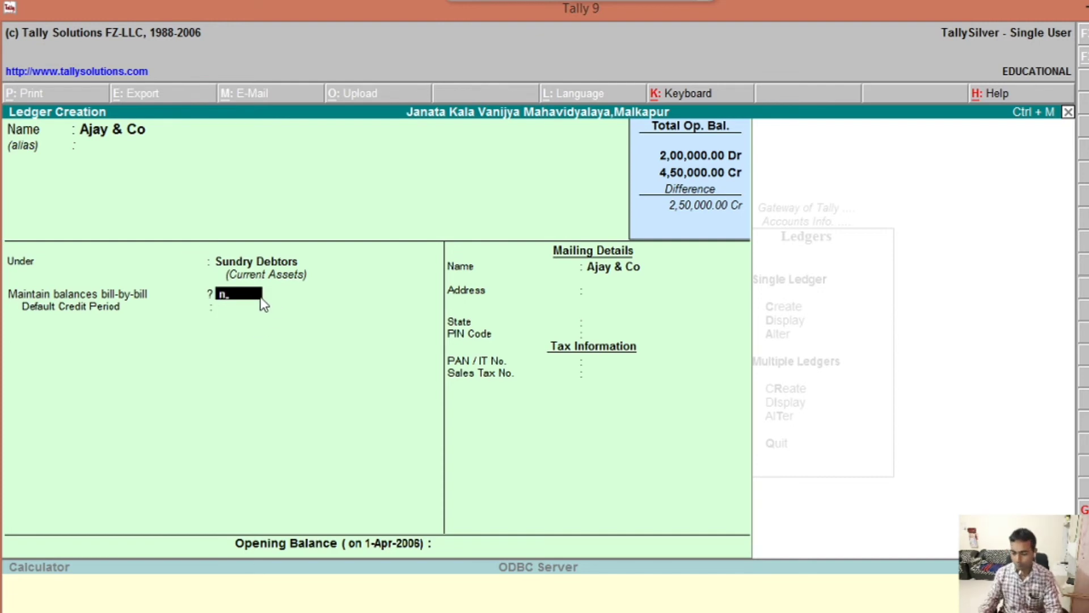
pyautogui.press('Return')
pyautogui.press('Return')
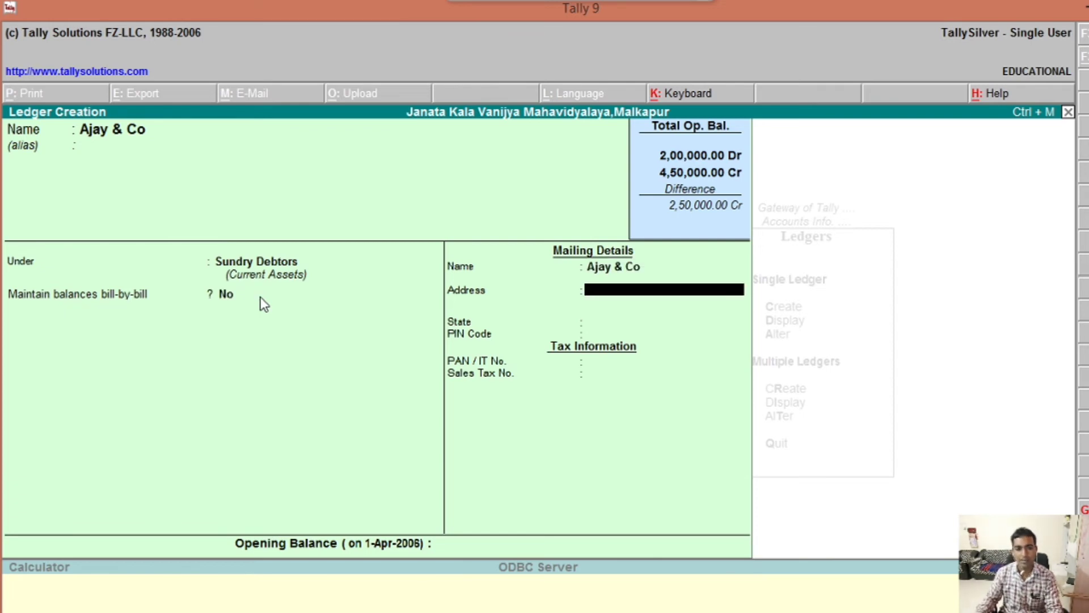
pyautogui.press('Return')
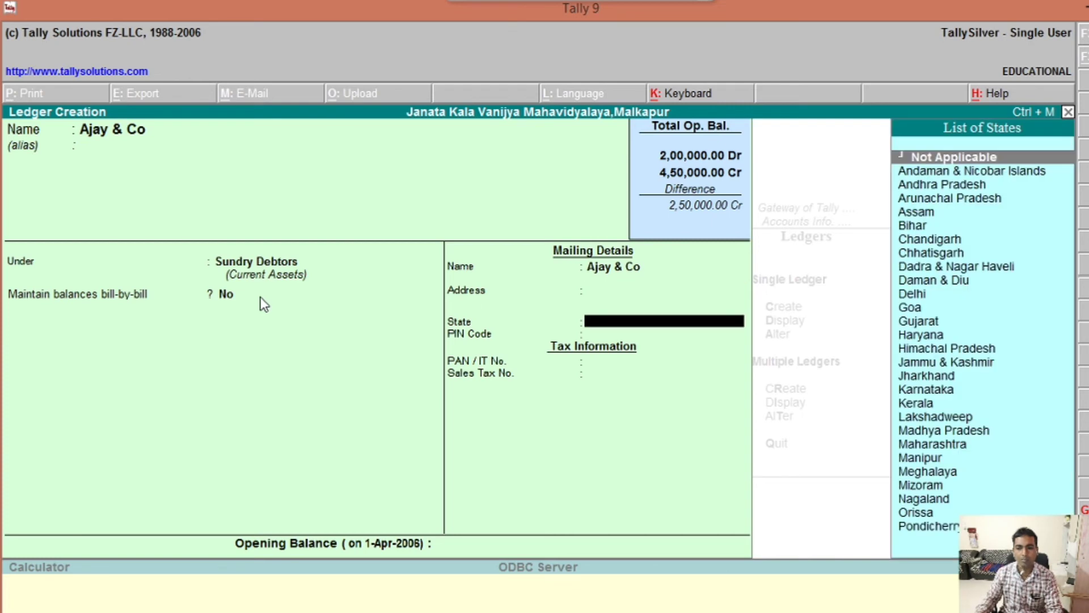
pyautogui.write('M')
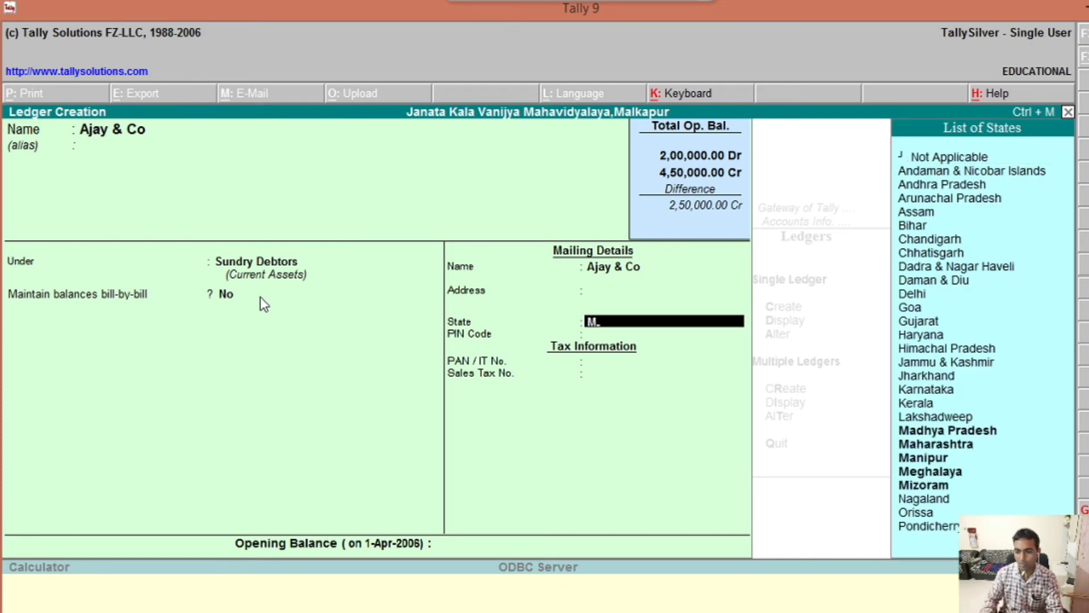
pyautogui.press('Down')
pyautogui.press('Down')
pyautogui.press('Return')
pyautogui.press('Return')
pyautogui.press('Return')
pyautogui.press('Return')
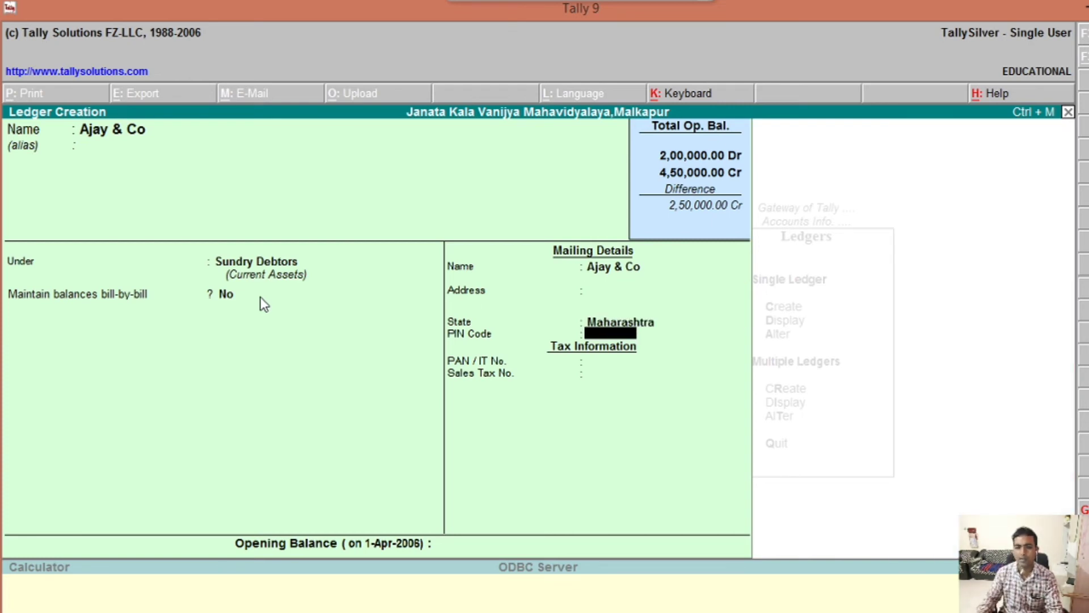
pyautogui.press('Return')
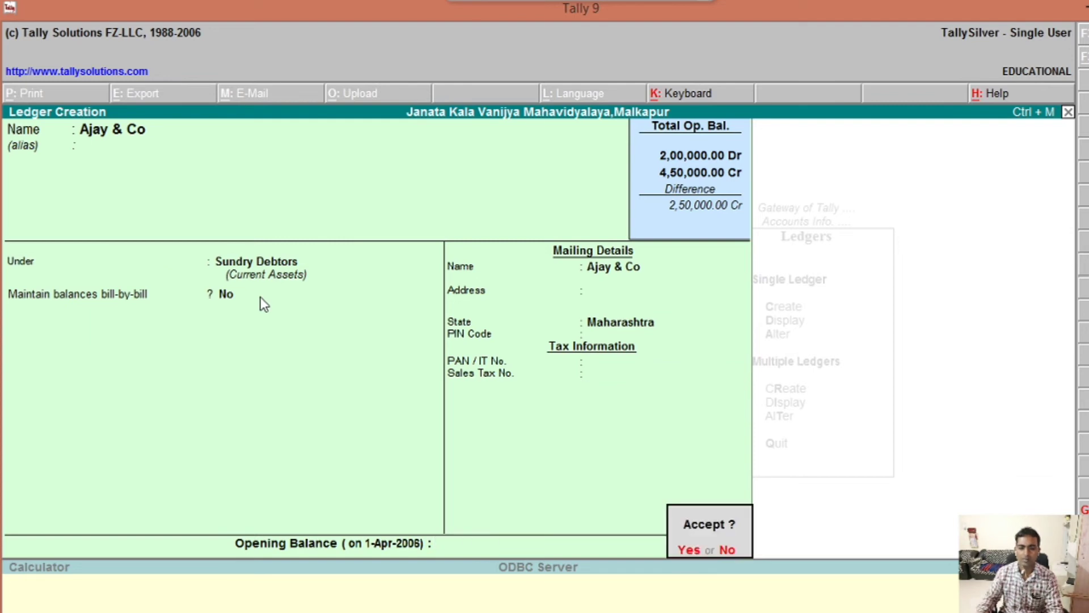
pyautogui.click(264, 304)
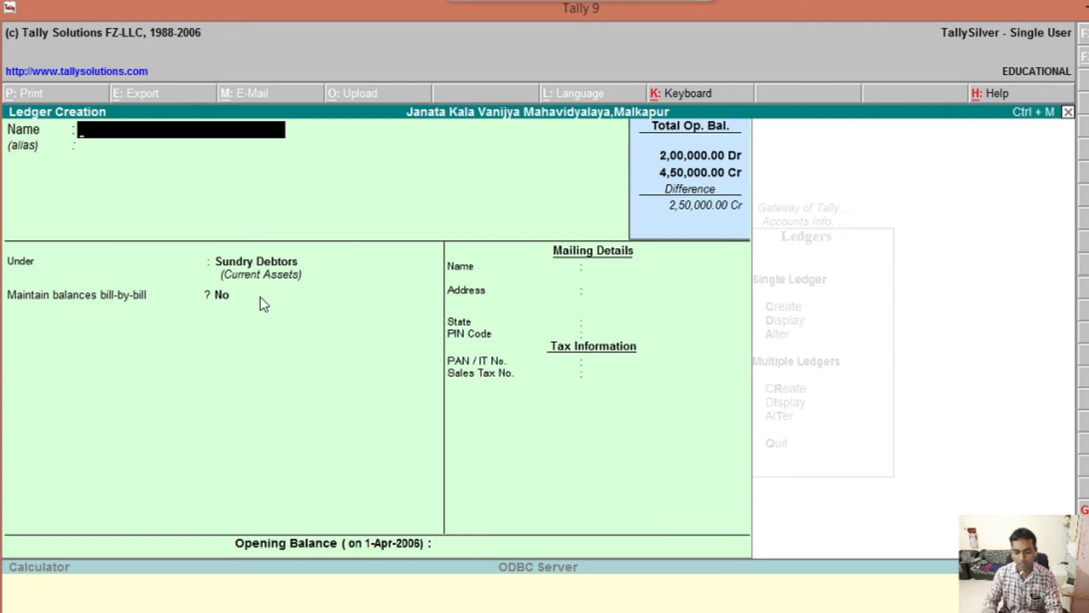
# Step: Name a new ledger Vijay & Co. and place it under Sundry Creditors
pyautogui.write('Vi')
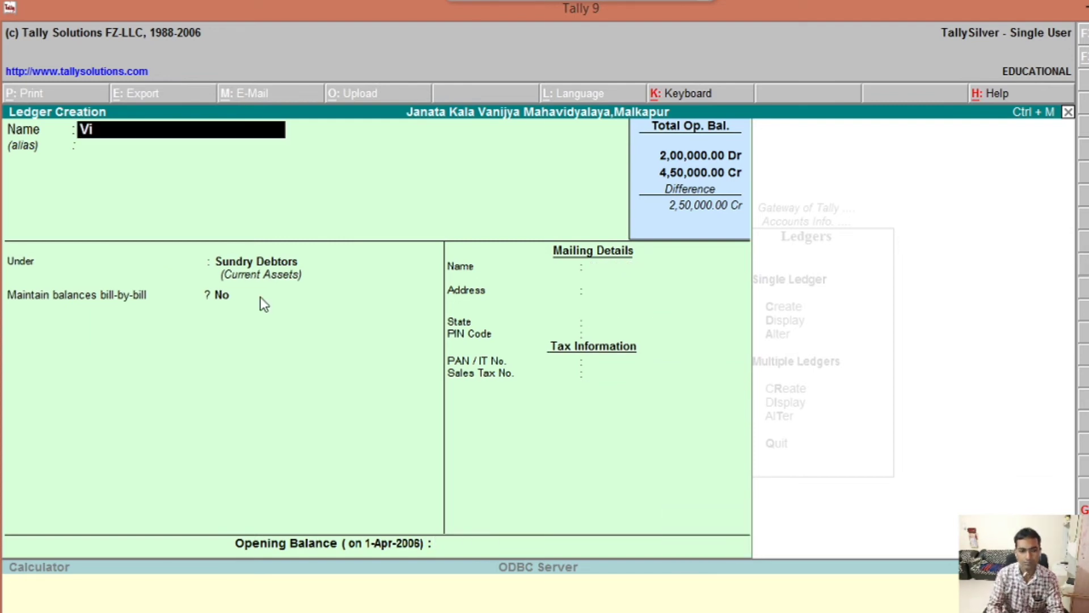
pyautogui.write('jay &')
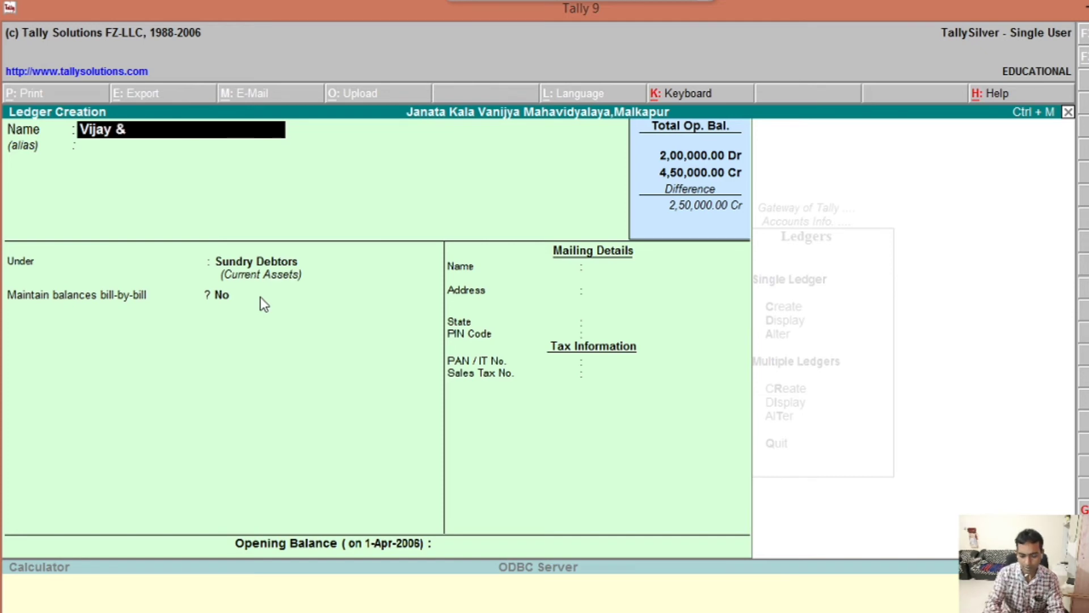
pyautogui.write(' Co')
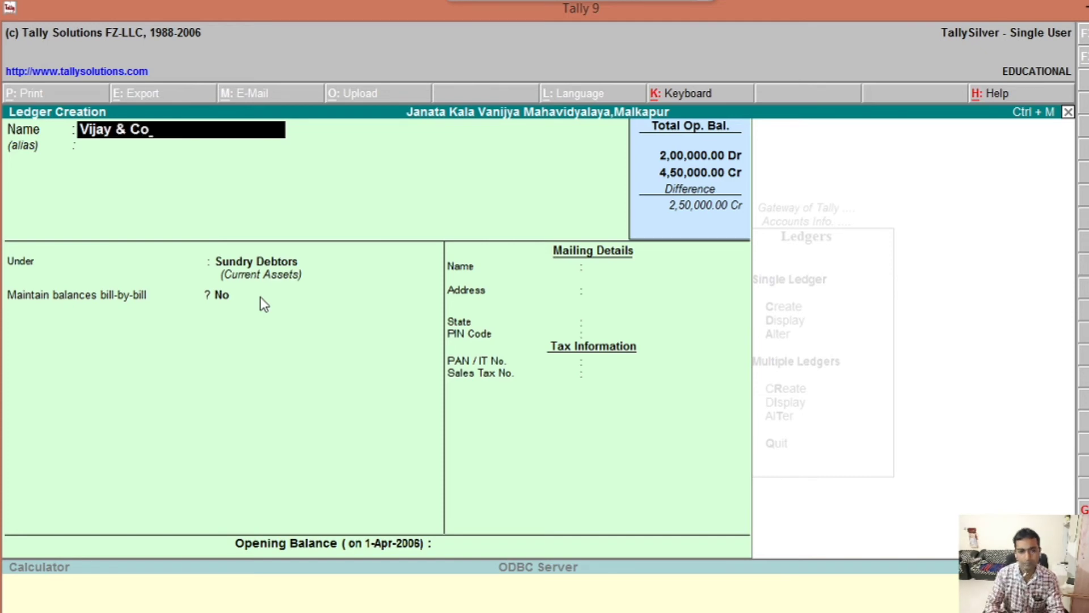
pyautogui.write('.')
pyautogui.press('Return')
pyautogui.press('Return')
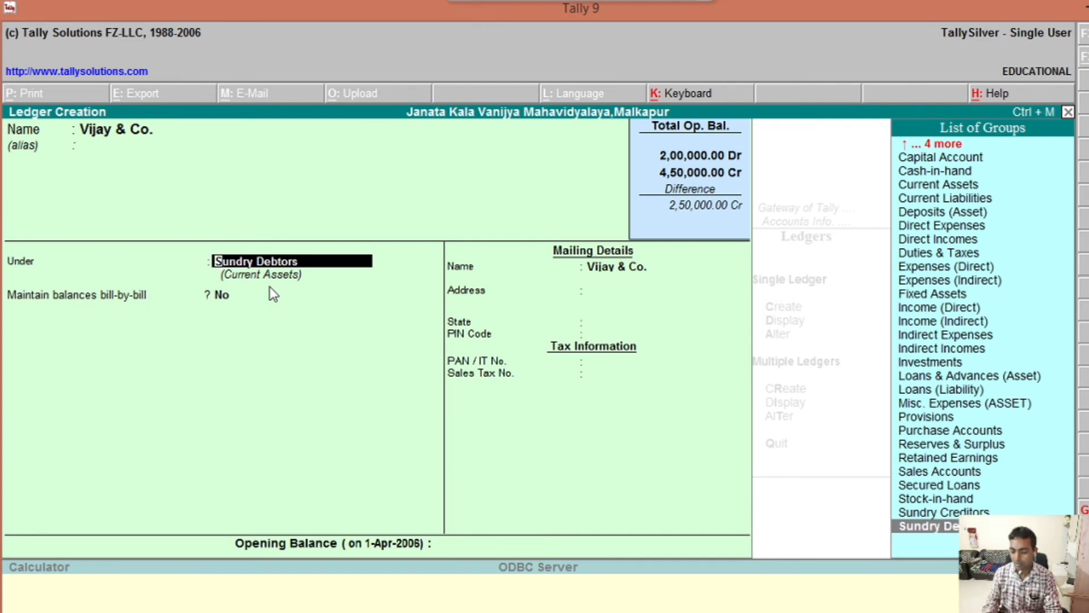
pyautogui.press('Up')
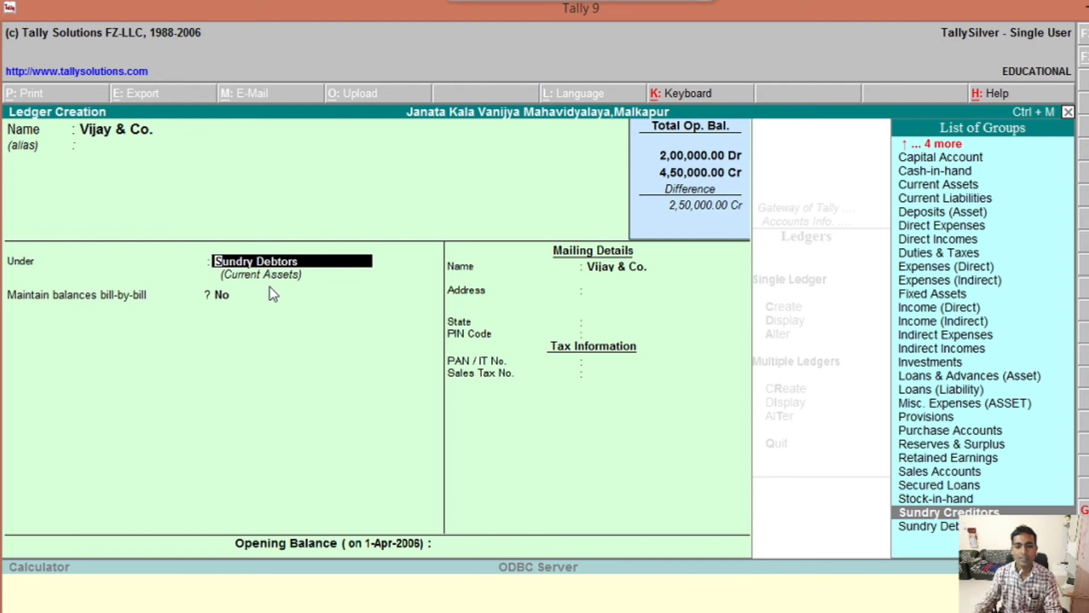
pyautogui.press('Return')
# Step: Set Vijay & Co.'s state to Maharashtra and save the ledger
pyautogui.press('Return')
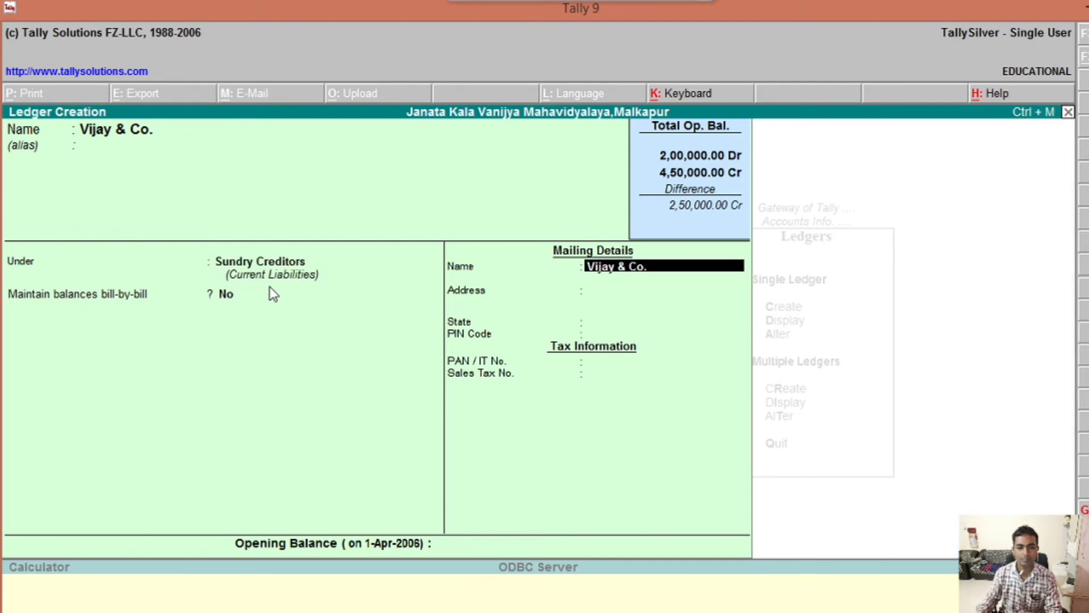
pyautogui.press('Return')
pyautogui.press('Return')
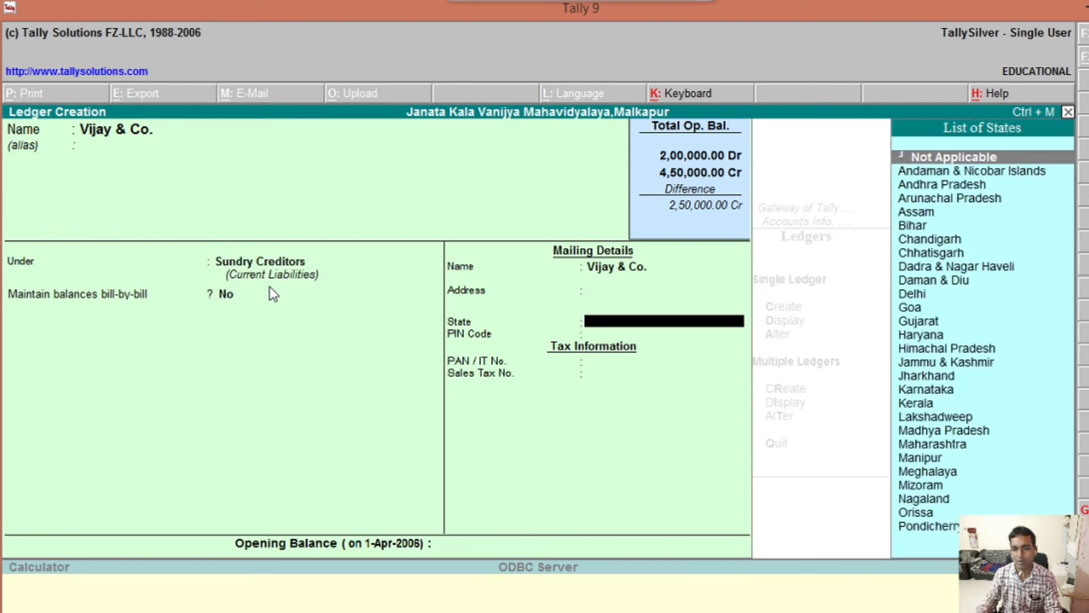
pyautogui.write('Ma')
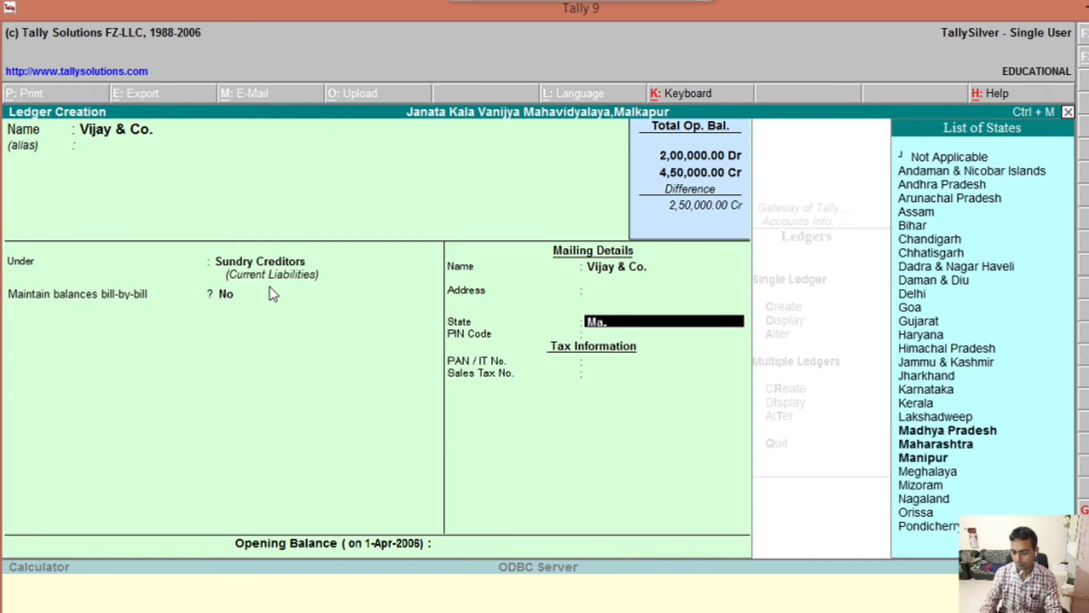
pyautogui.press('Down')
pyautogui.press('Return')
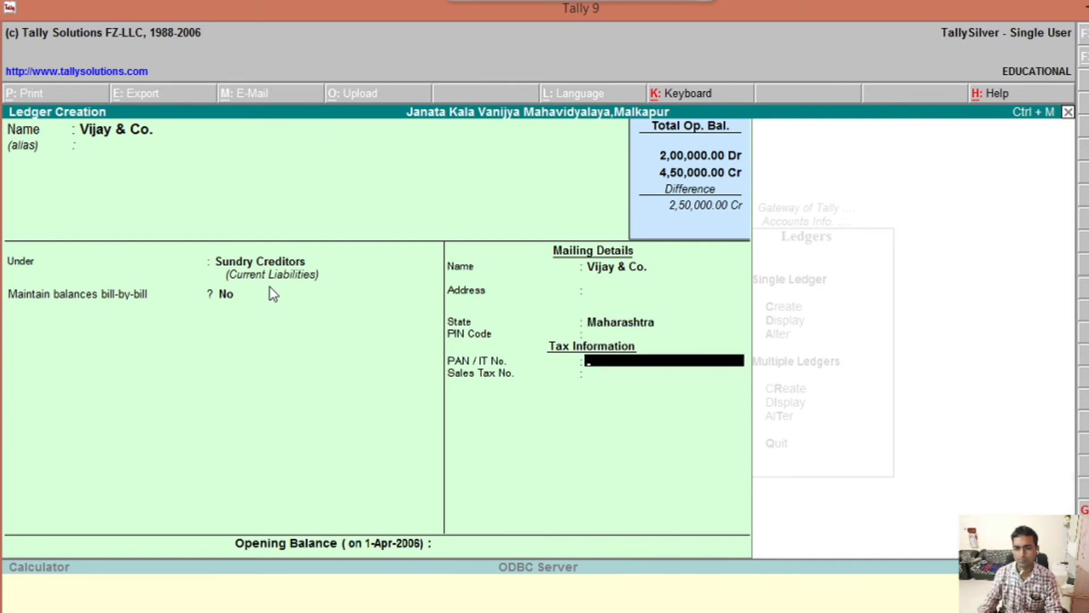
pyautogui.press('Return')
pyautogui.press('Return')
pyautogui.press('Return')
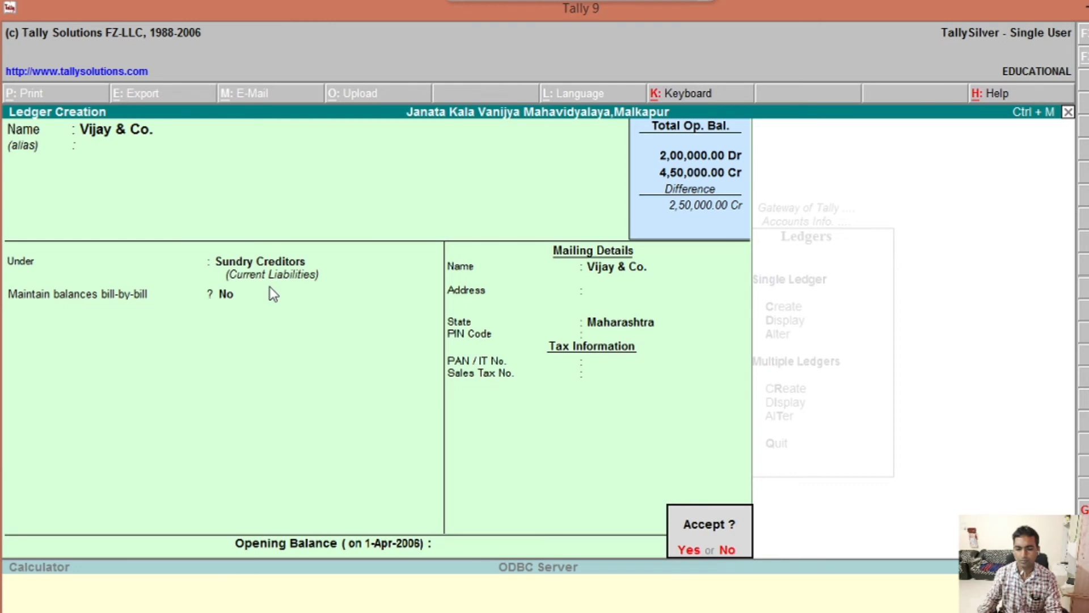
pyautogui.click(269, 287)
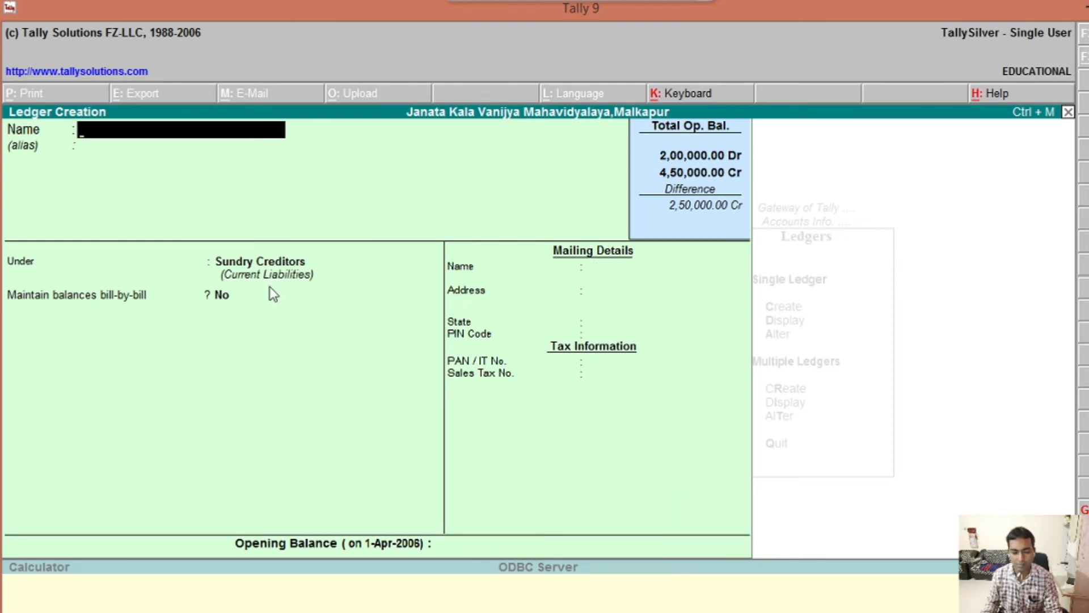
# Step: Quit ledger creation, leaving the blank form, and go back to Accounts Info
pyautogui.press('Escape')
pyautogui.press('Return')
pyautogui.press('Escape')
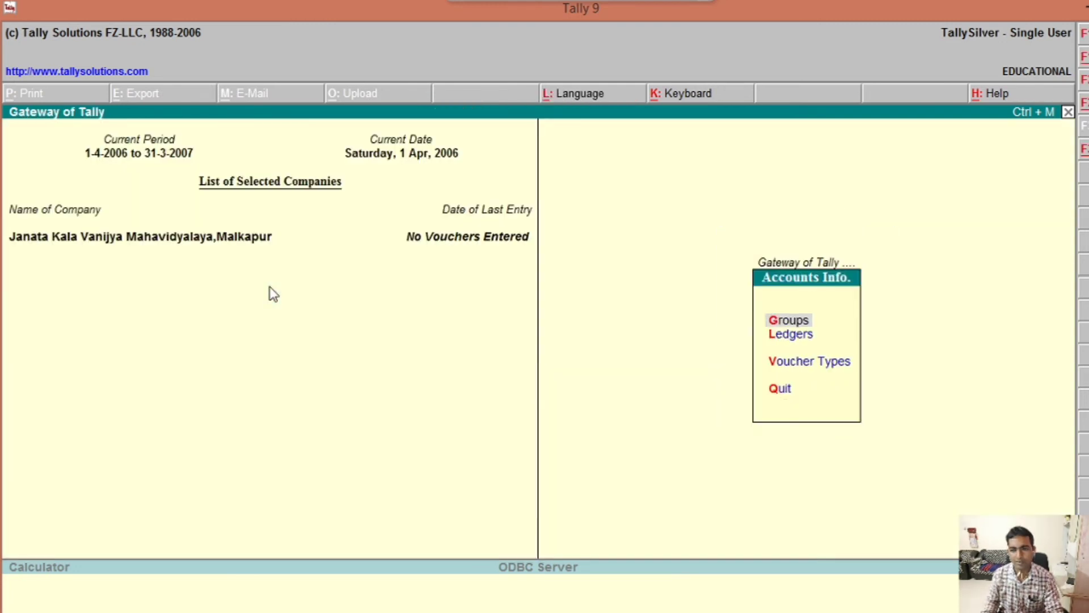
# Step: Go back to the Gateway of Tally and choose Accounting Vouchers
pyautogui.press('Escape')
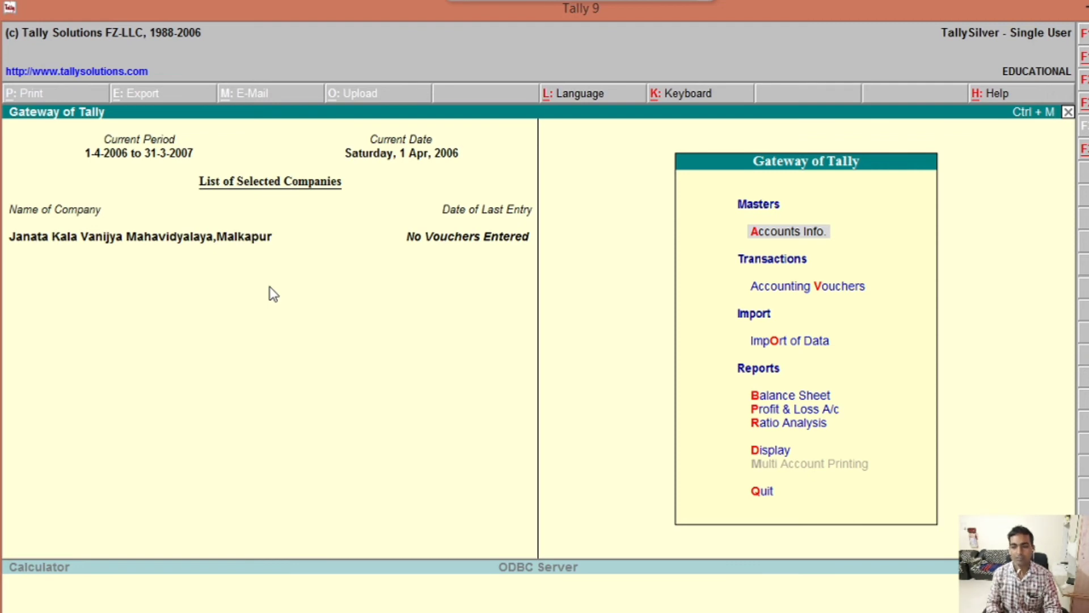
pyautogui.click(860, 295)
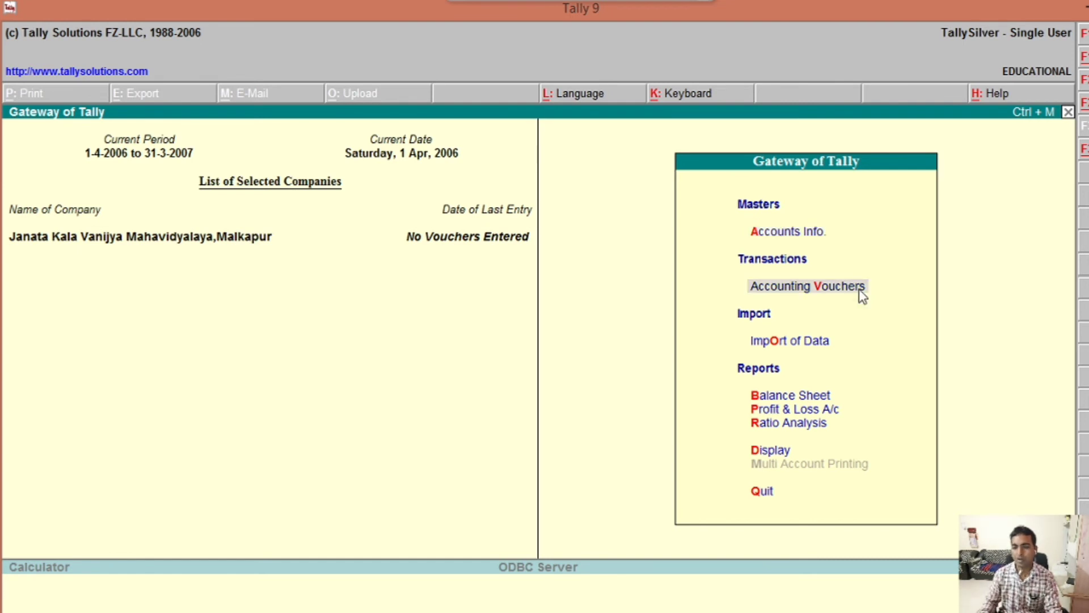
# Step: Open accounting voucher entry on a Payment voucher, then switch it to Contra with F4
pyautogui.click(825, 290)
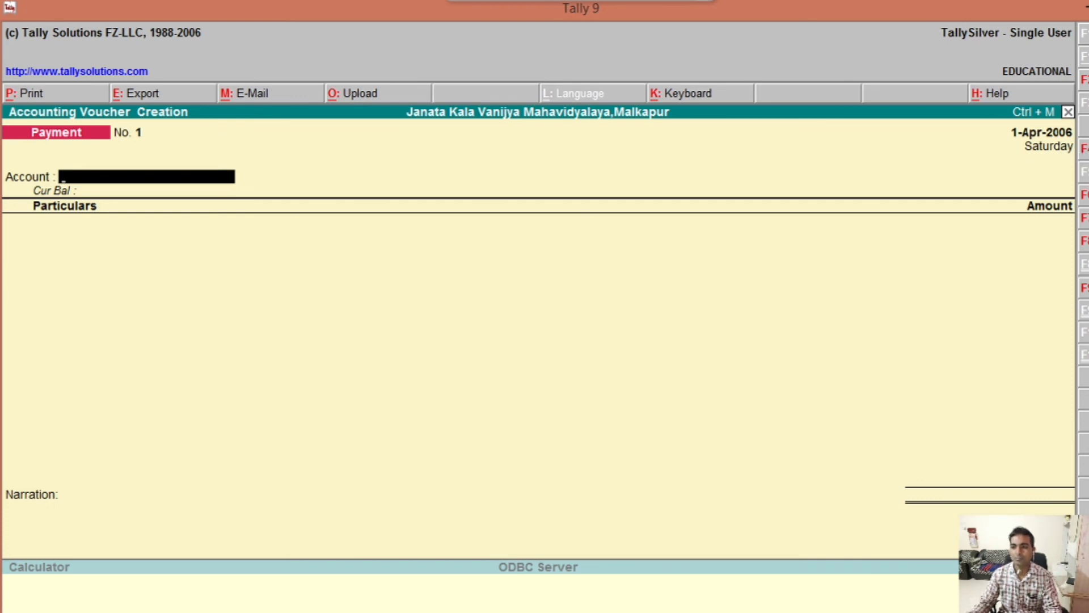
pyautogui.click(1083, 148)
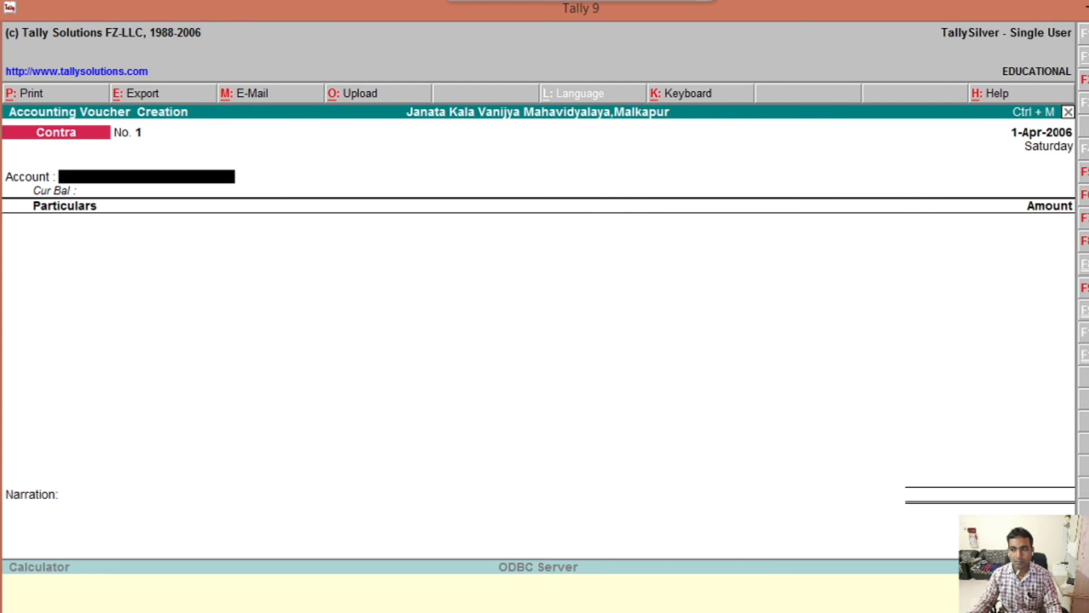
# Step: Cycle the voucher type through Payment (F5), Receipt (F6), and Sales (F8)
pyautogui.press('F5')
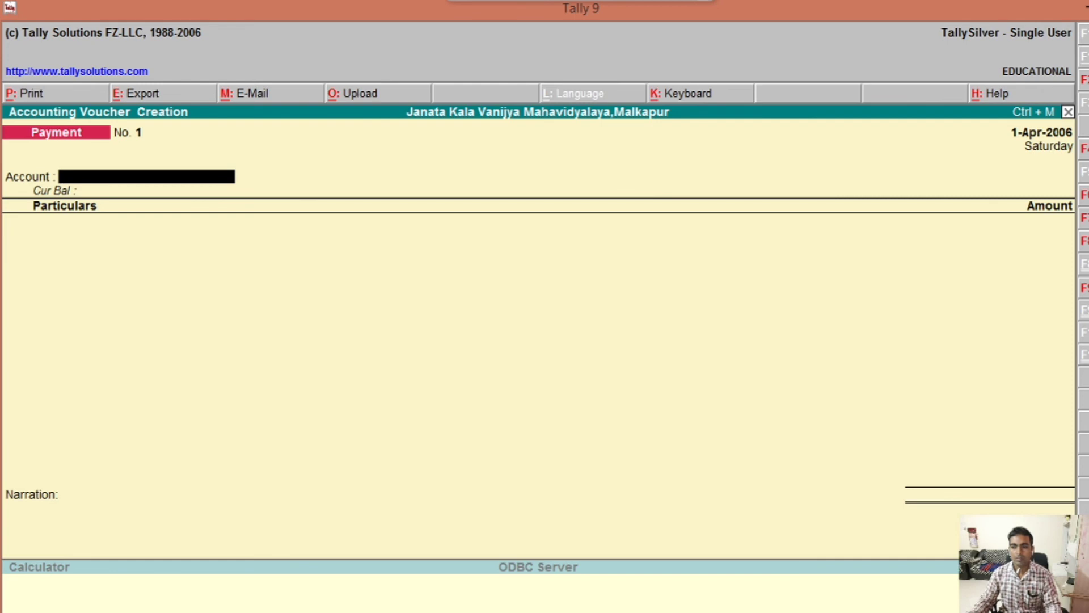
pyautogui.click(1084, 198)
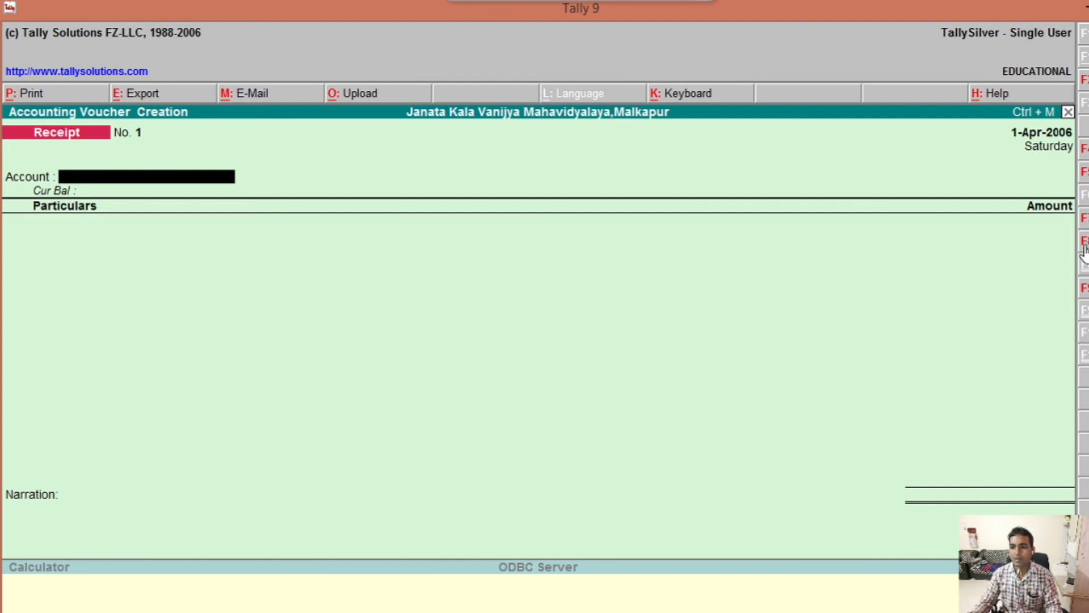
pyautogui.press('F8')
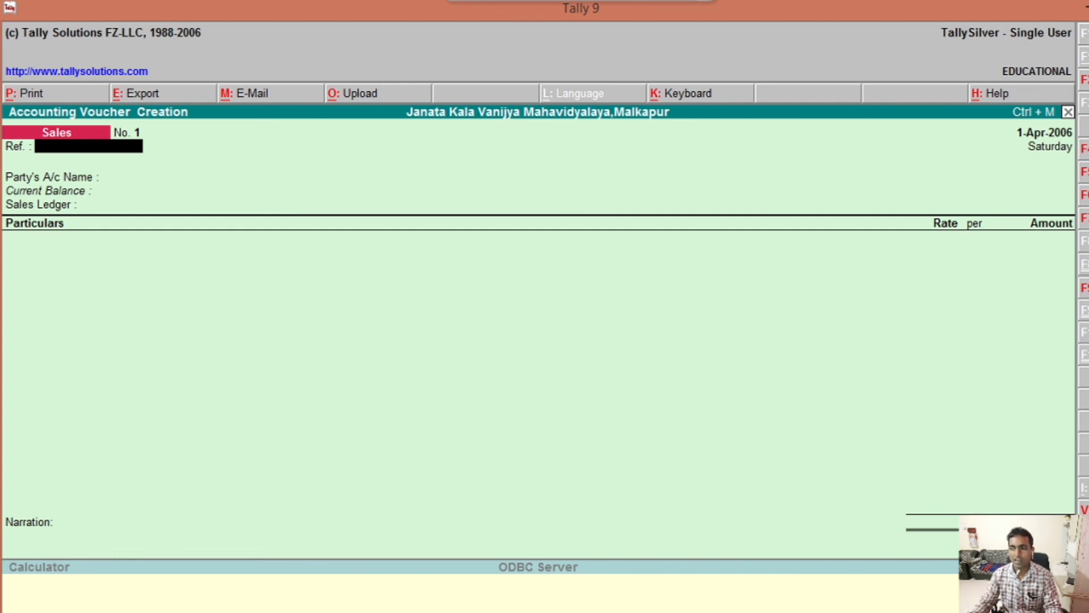
# Step: Switch the Sales voucher to a Purchase voucher with F9
pyautogui.press('F9')
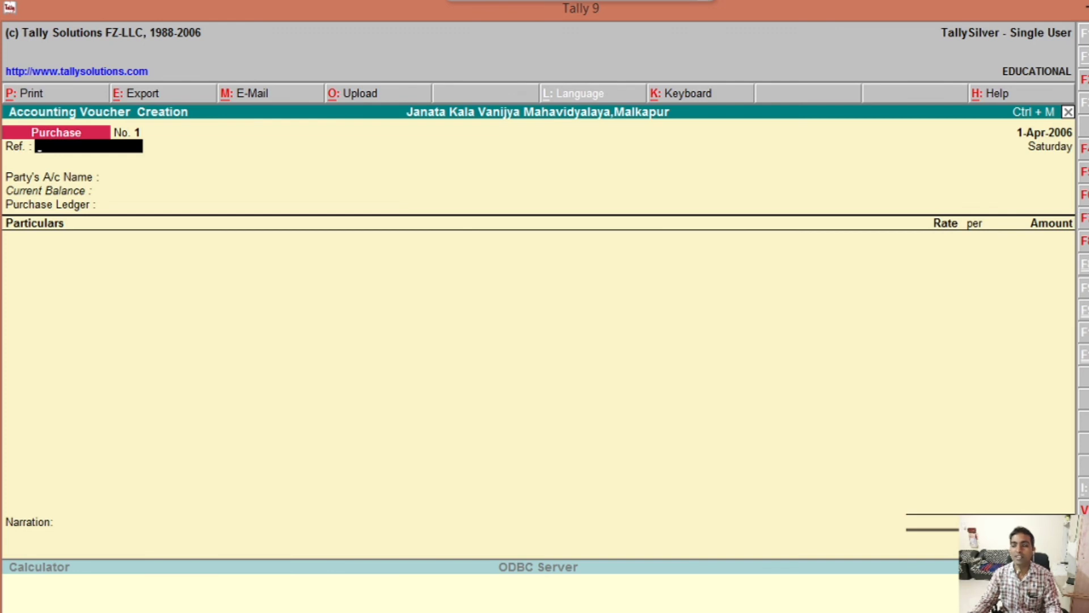
# Step: Switch to Journal voucher No. 1 dated 1-Apr-2006 with Debit and Credit columns
pyautogui.press('F7')
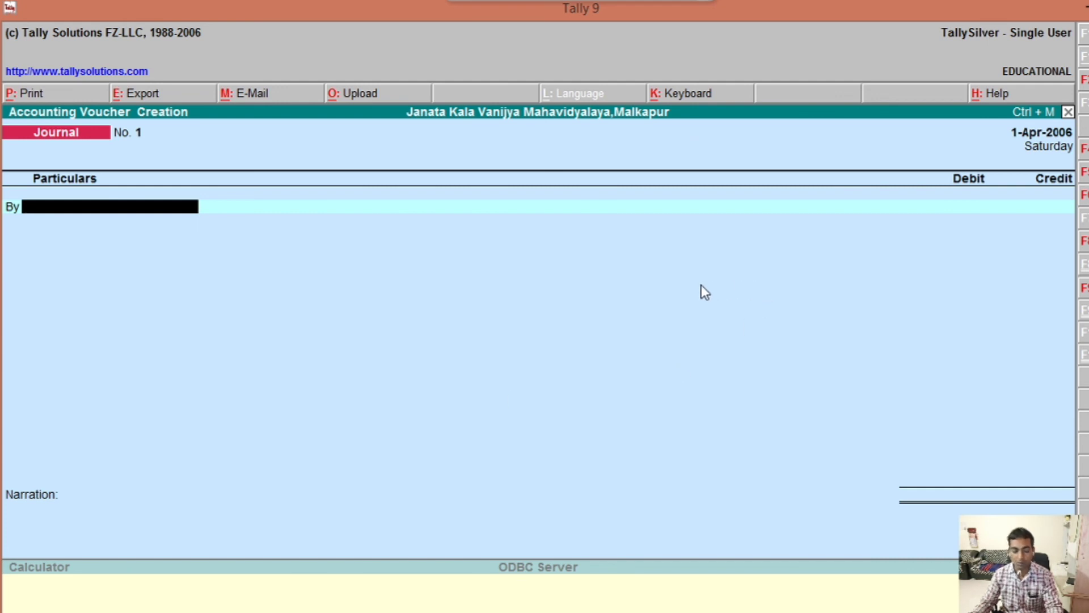
# Step: Return to Gateway, reopen Accounting Vouchers, and switch to Receipt voucher No. 1 (1-Apr-2006)
pyautogui.press('Escape')
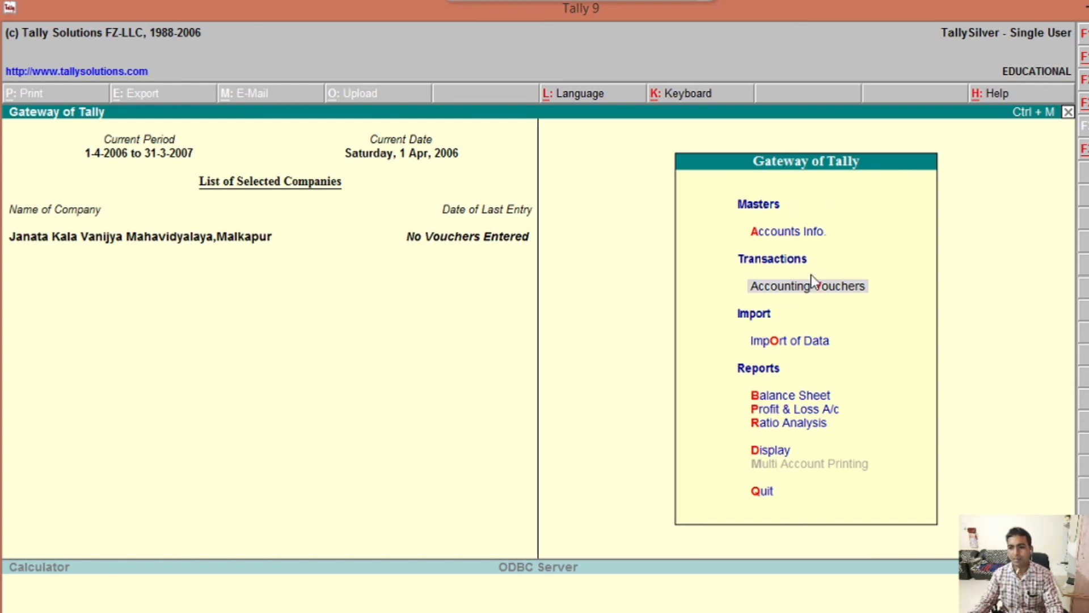
pyautogui.click(840, 285)
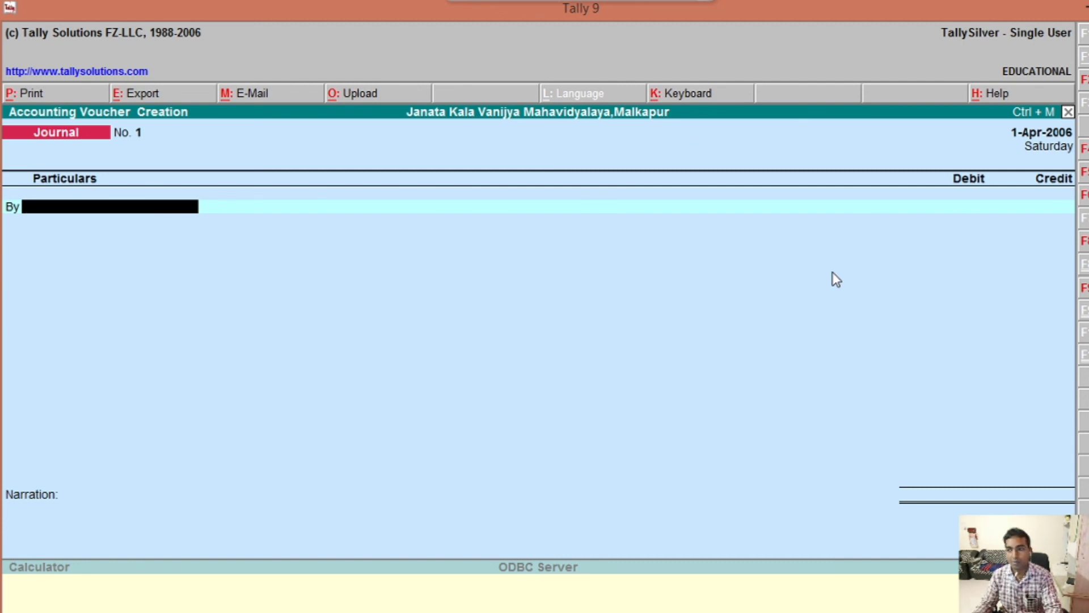
pyautogui.press('F6')
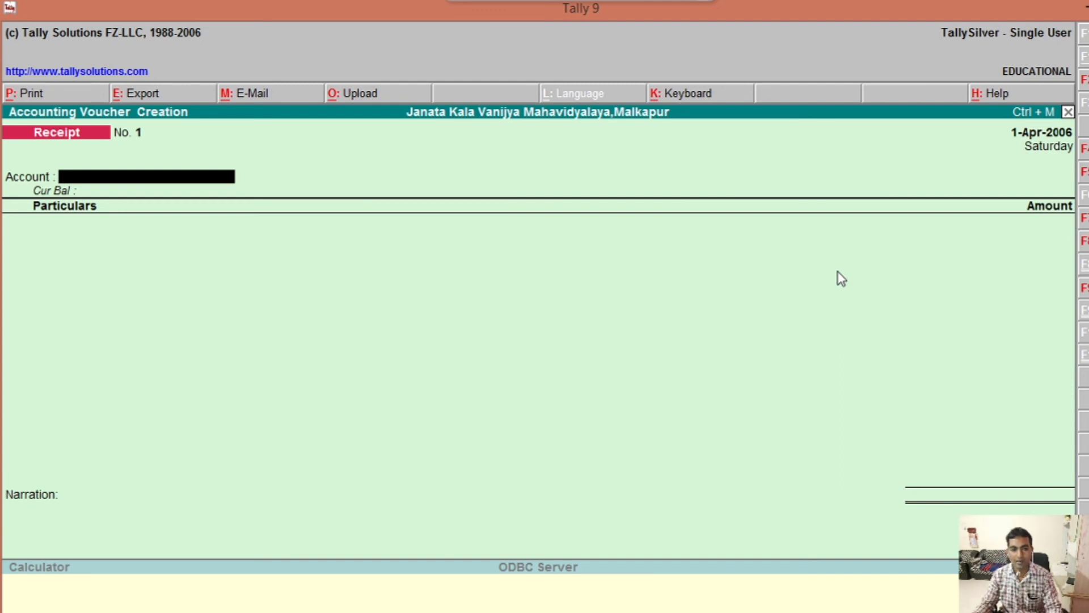